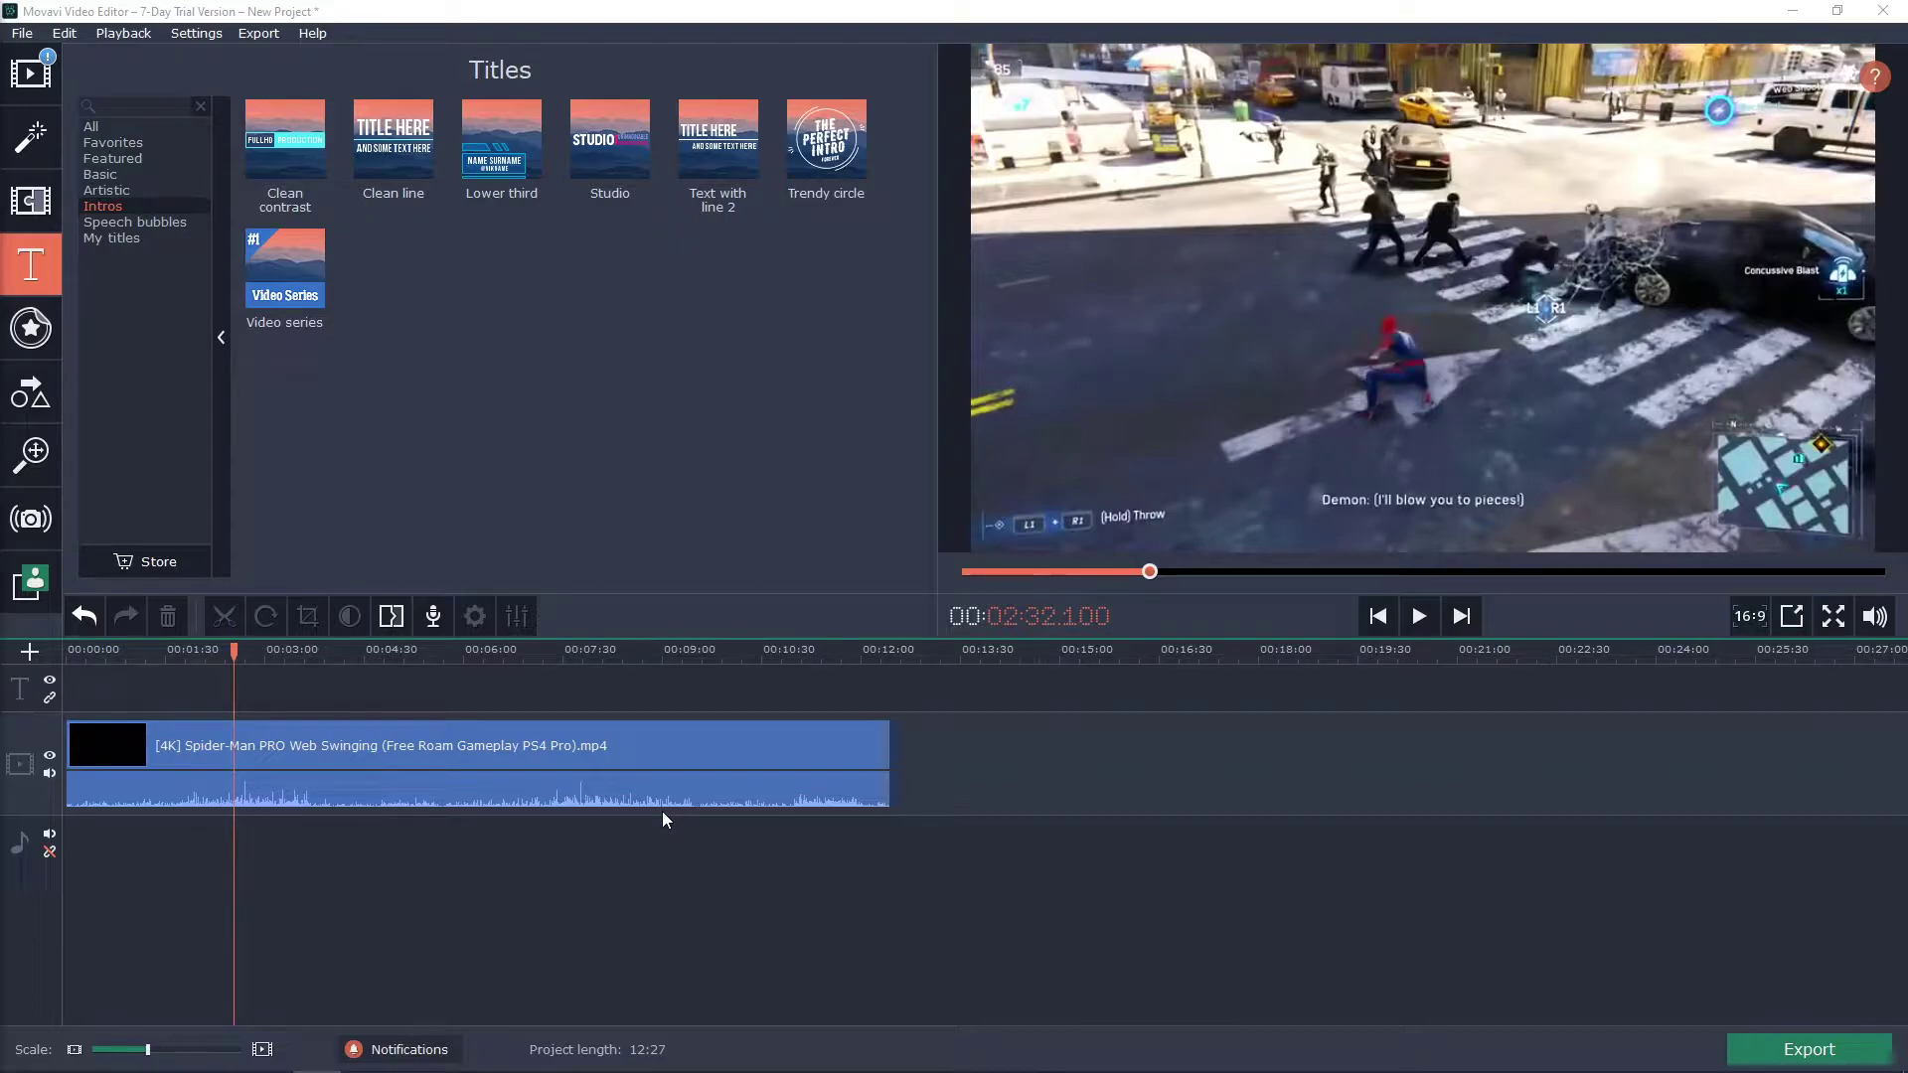
Step: Preview the gameplay clip, then split it at 03:05
key(space)
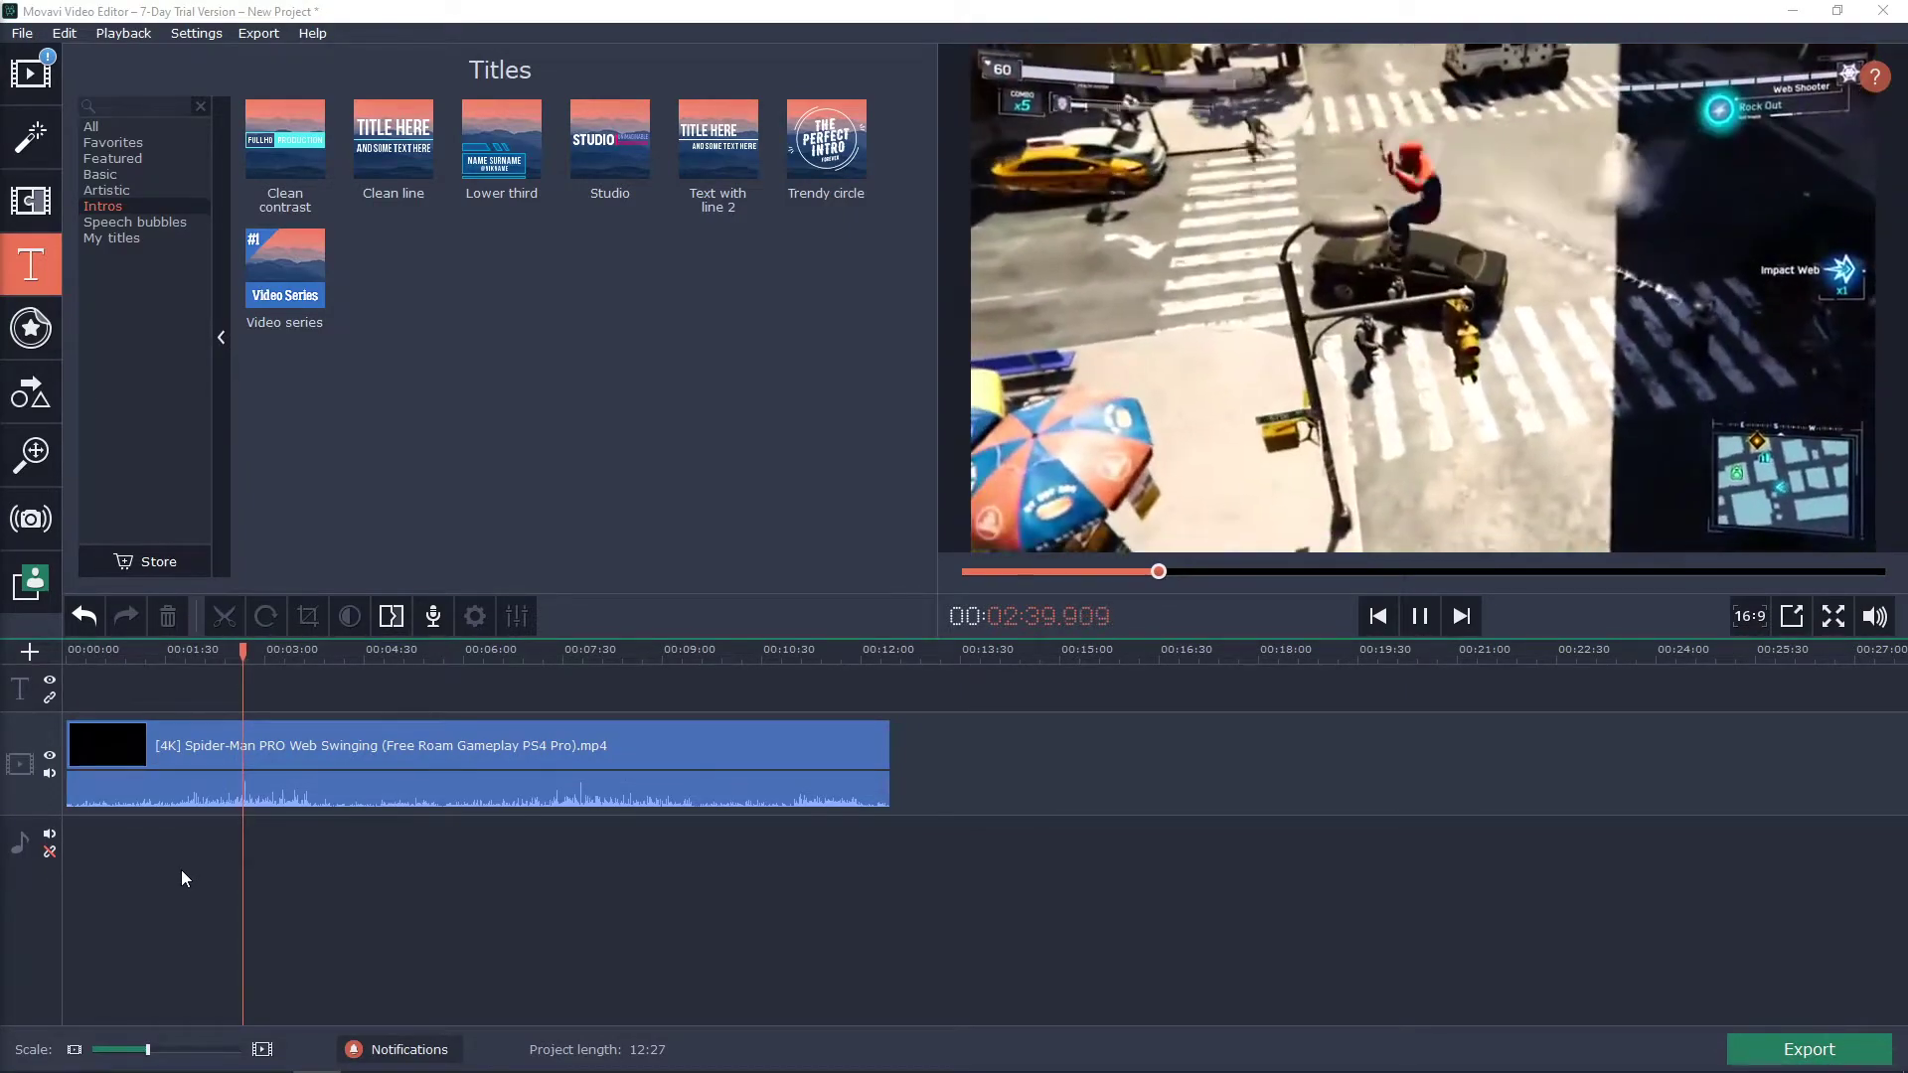
key(space)
click(270, 804)
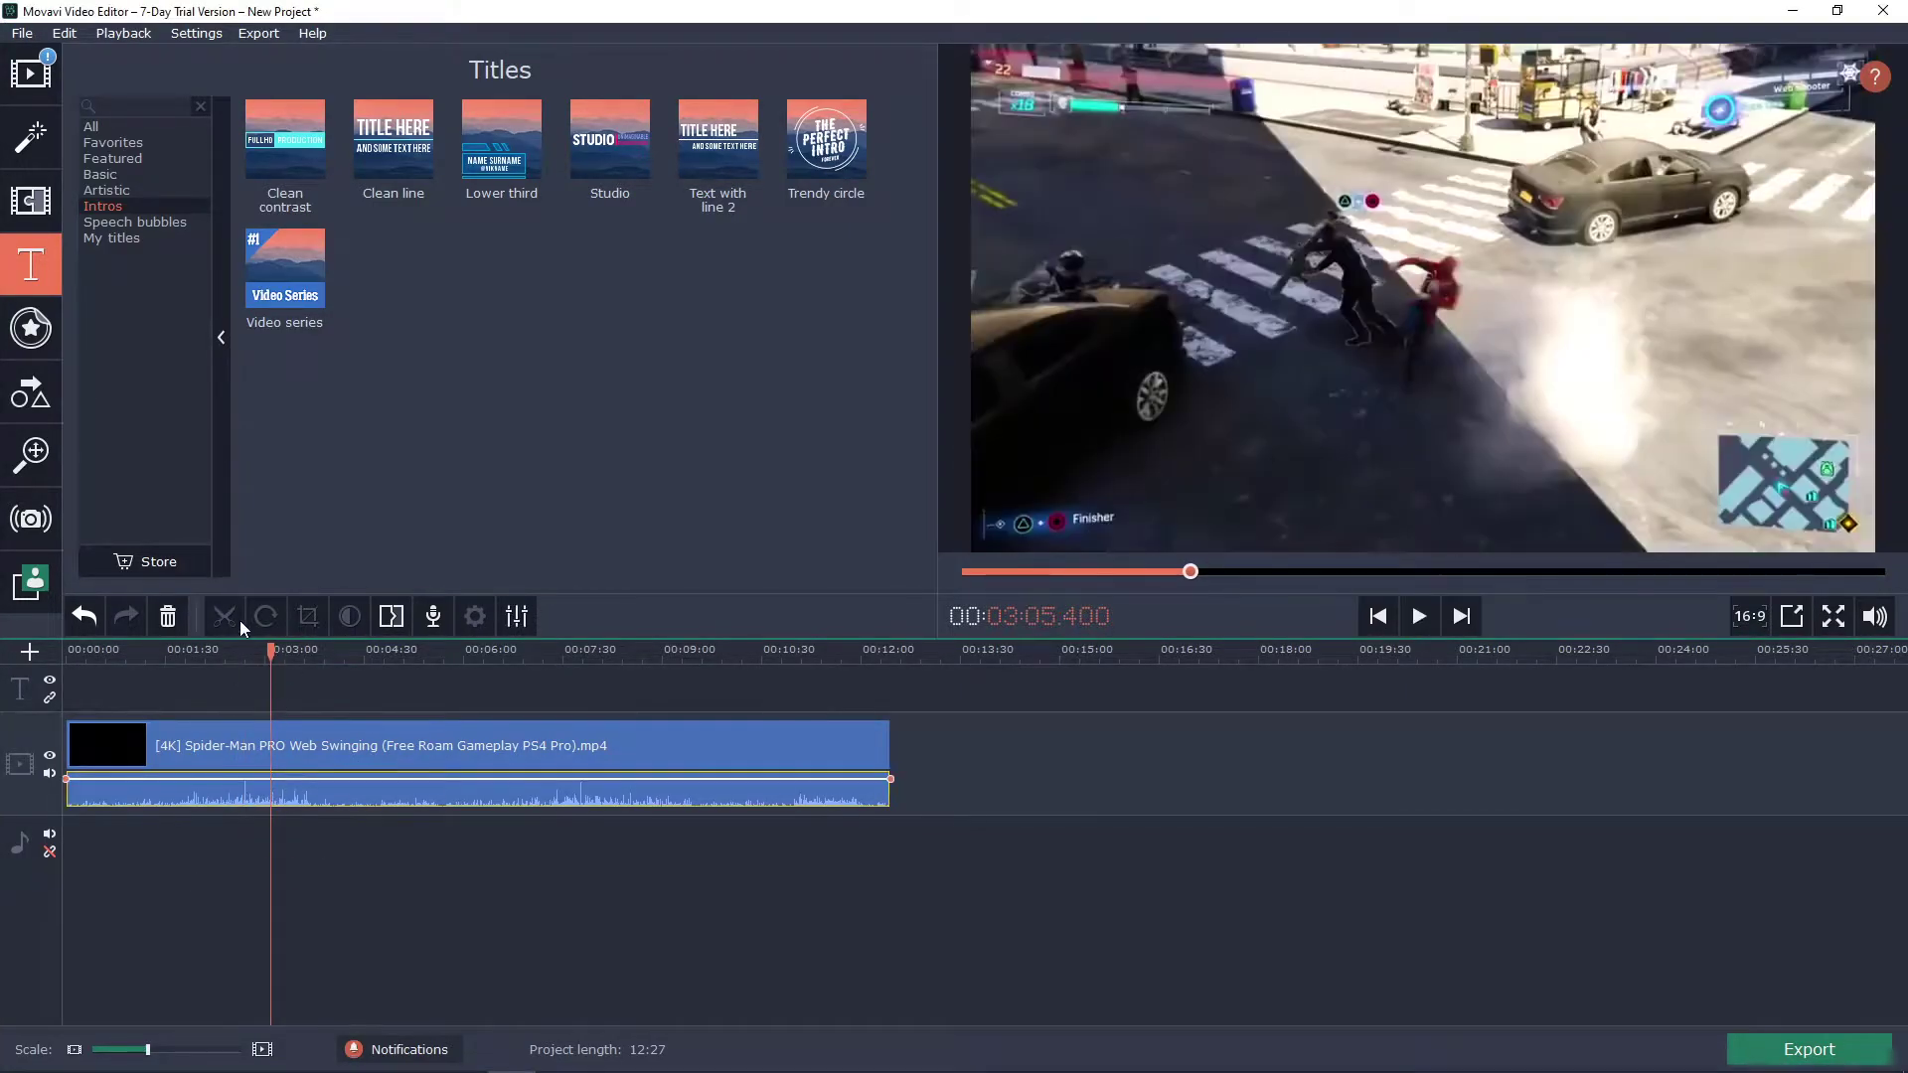
click(302, 701)
Step: Split the second piece again at 07:20, leaving three pieces
click(224, 616)
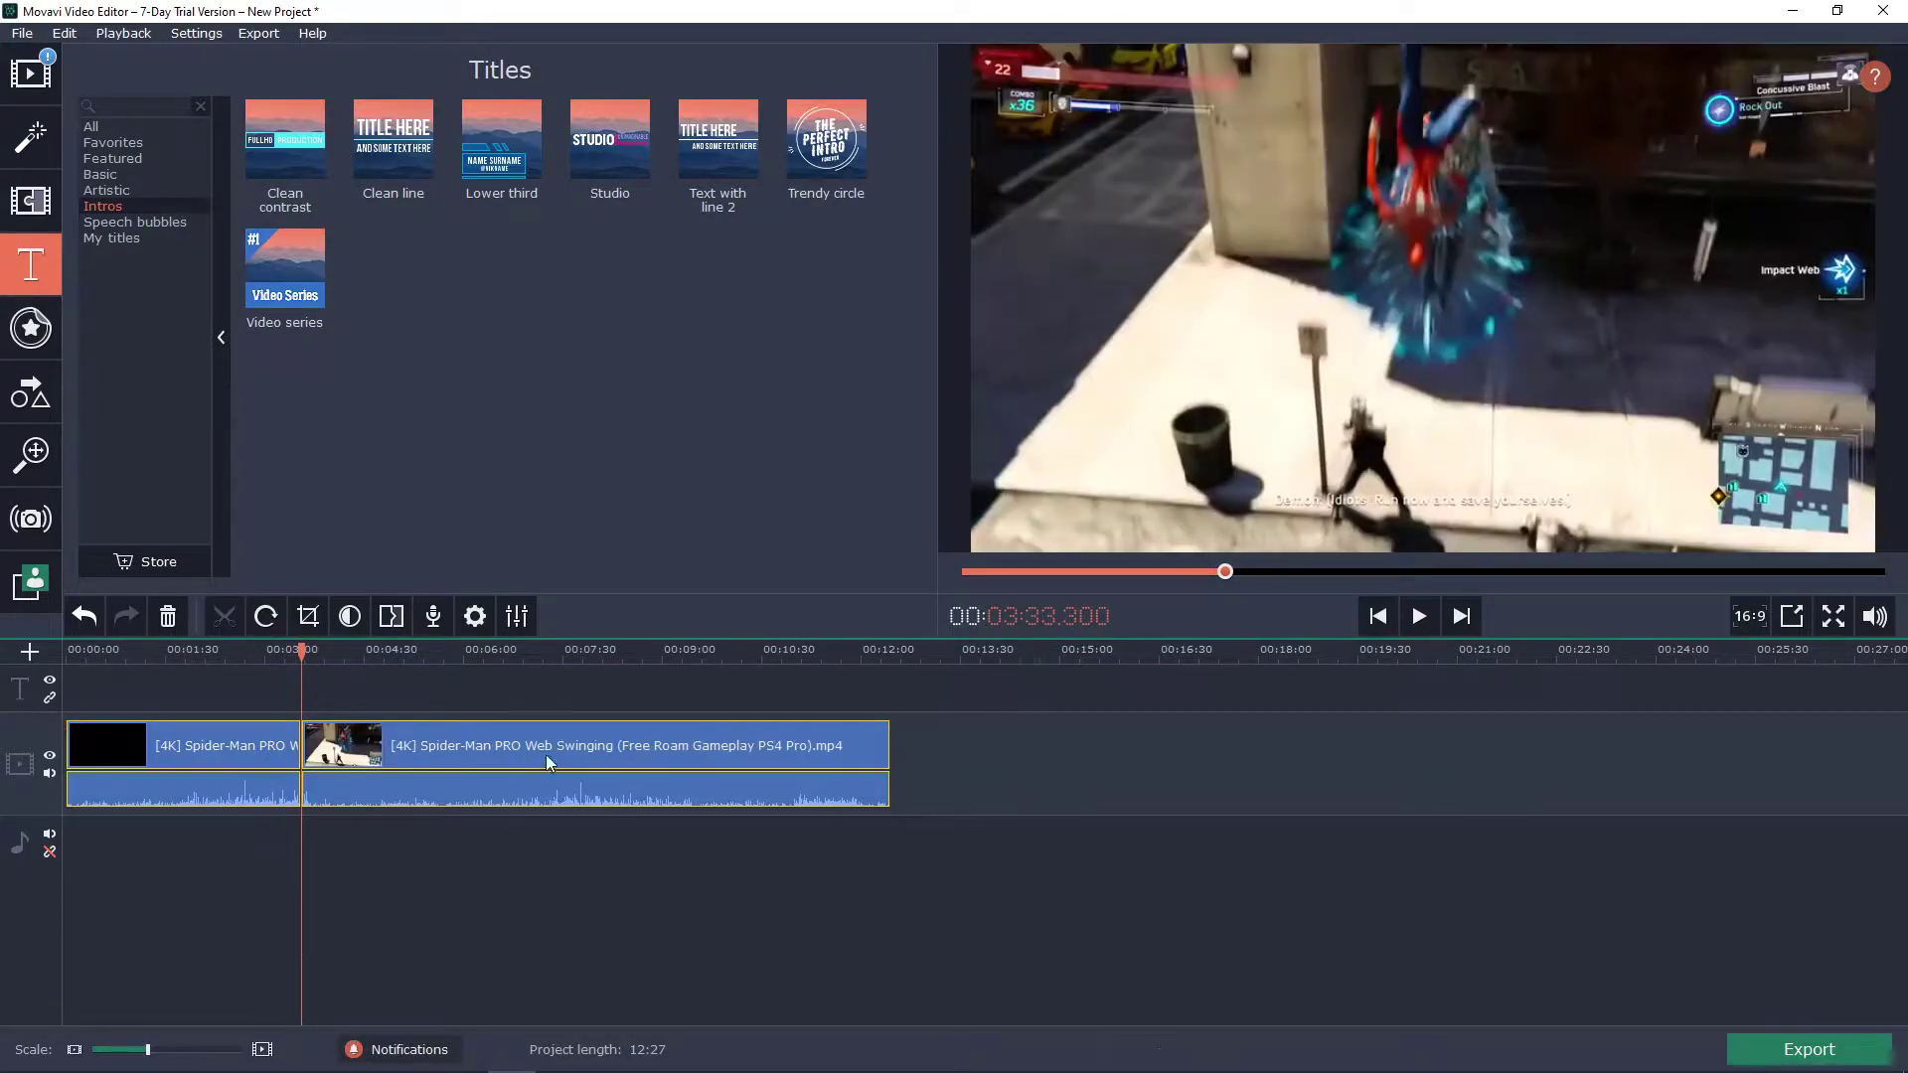
click(546, 755)
click(223, 613)
click(291, 668)
drag(290, 652, 297, 650)
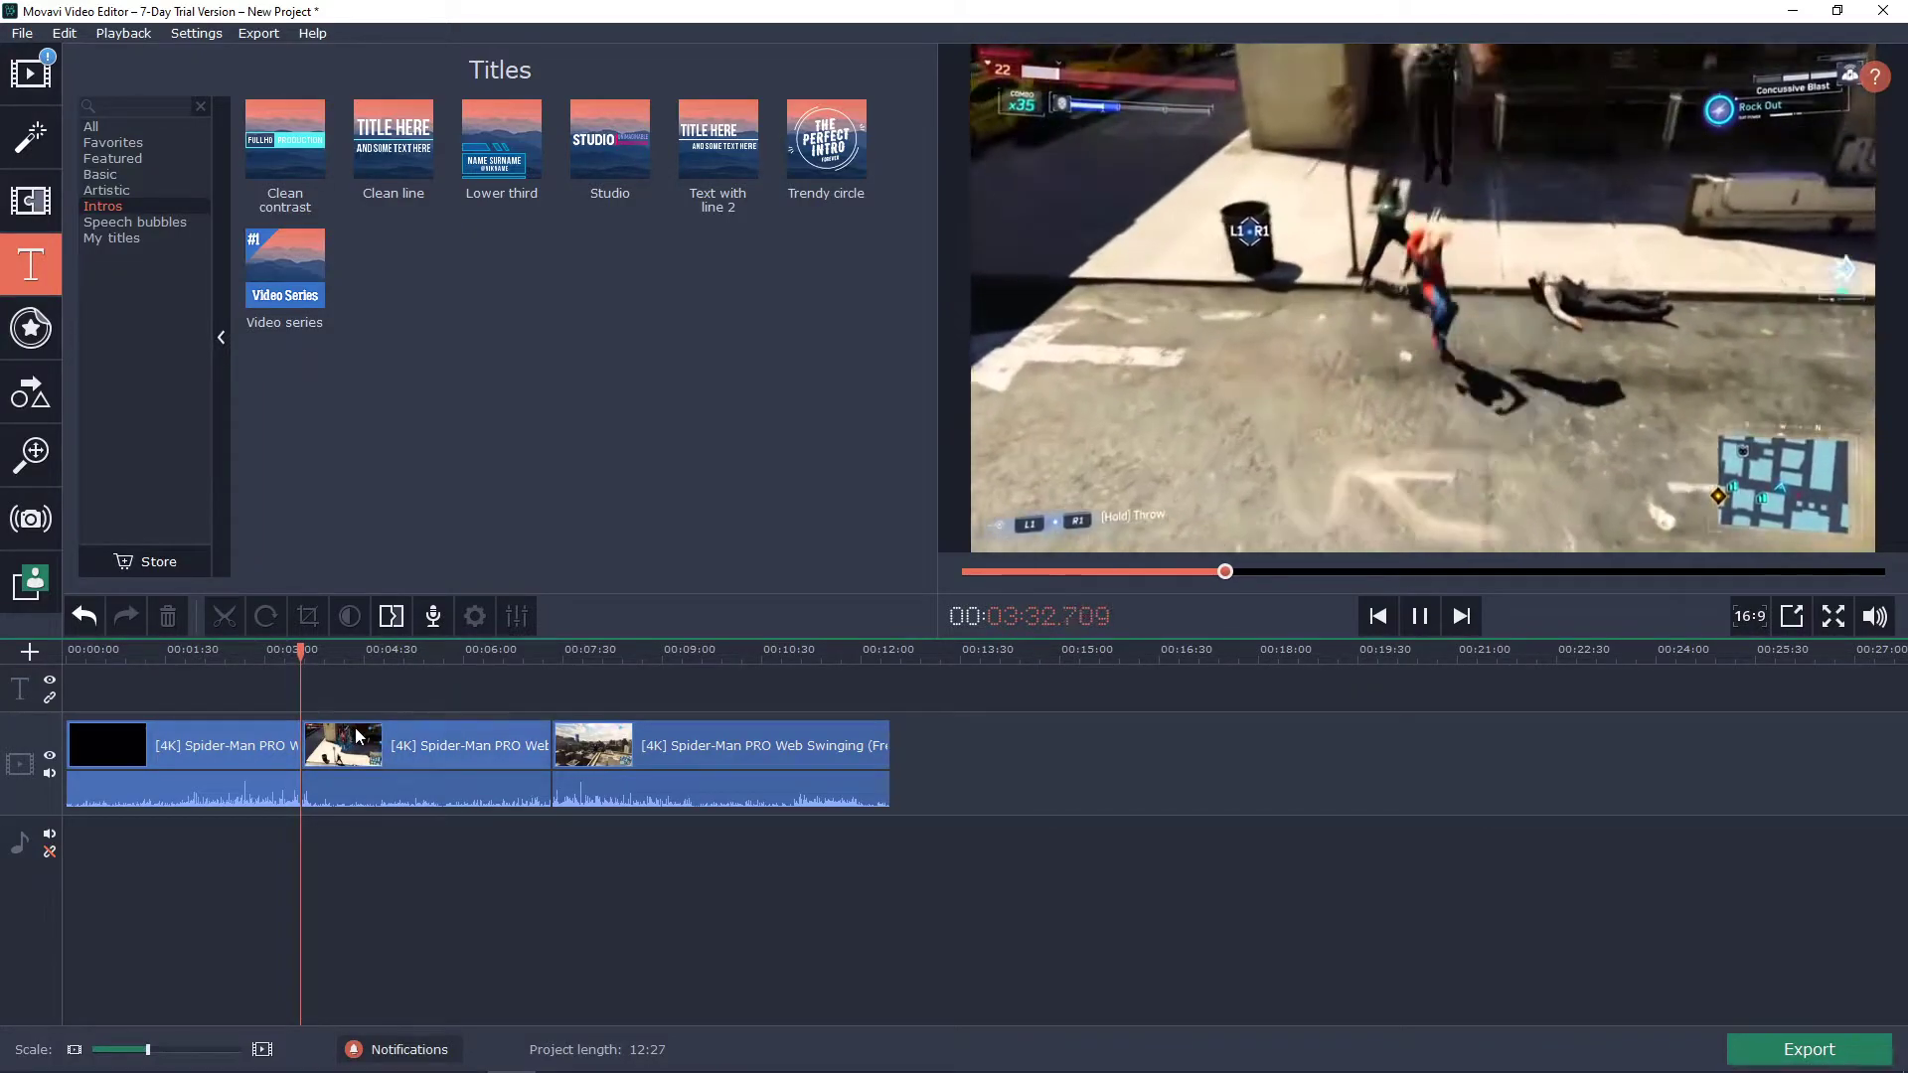
scroll(355, 727, up, 3)
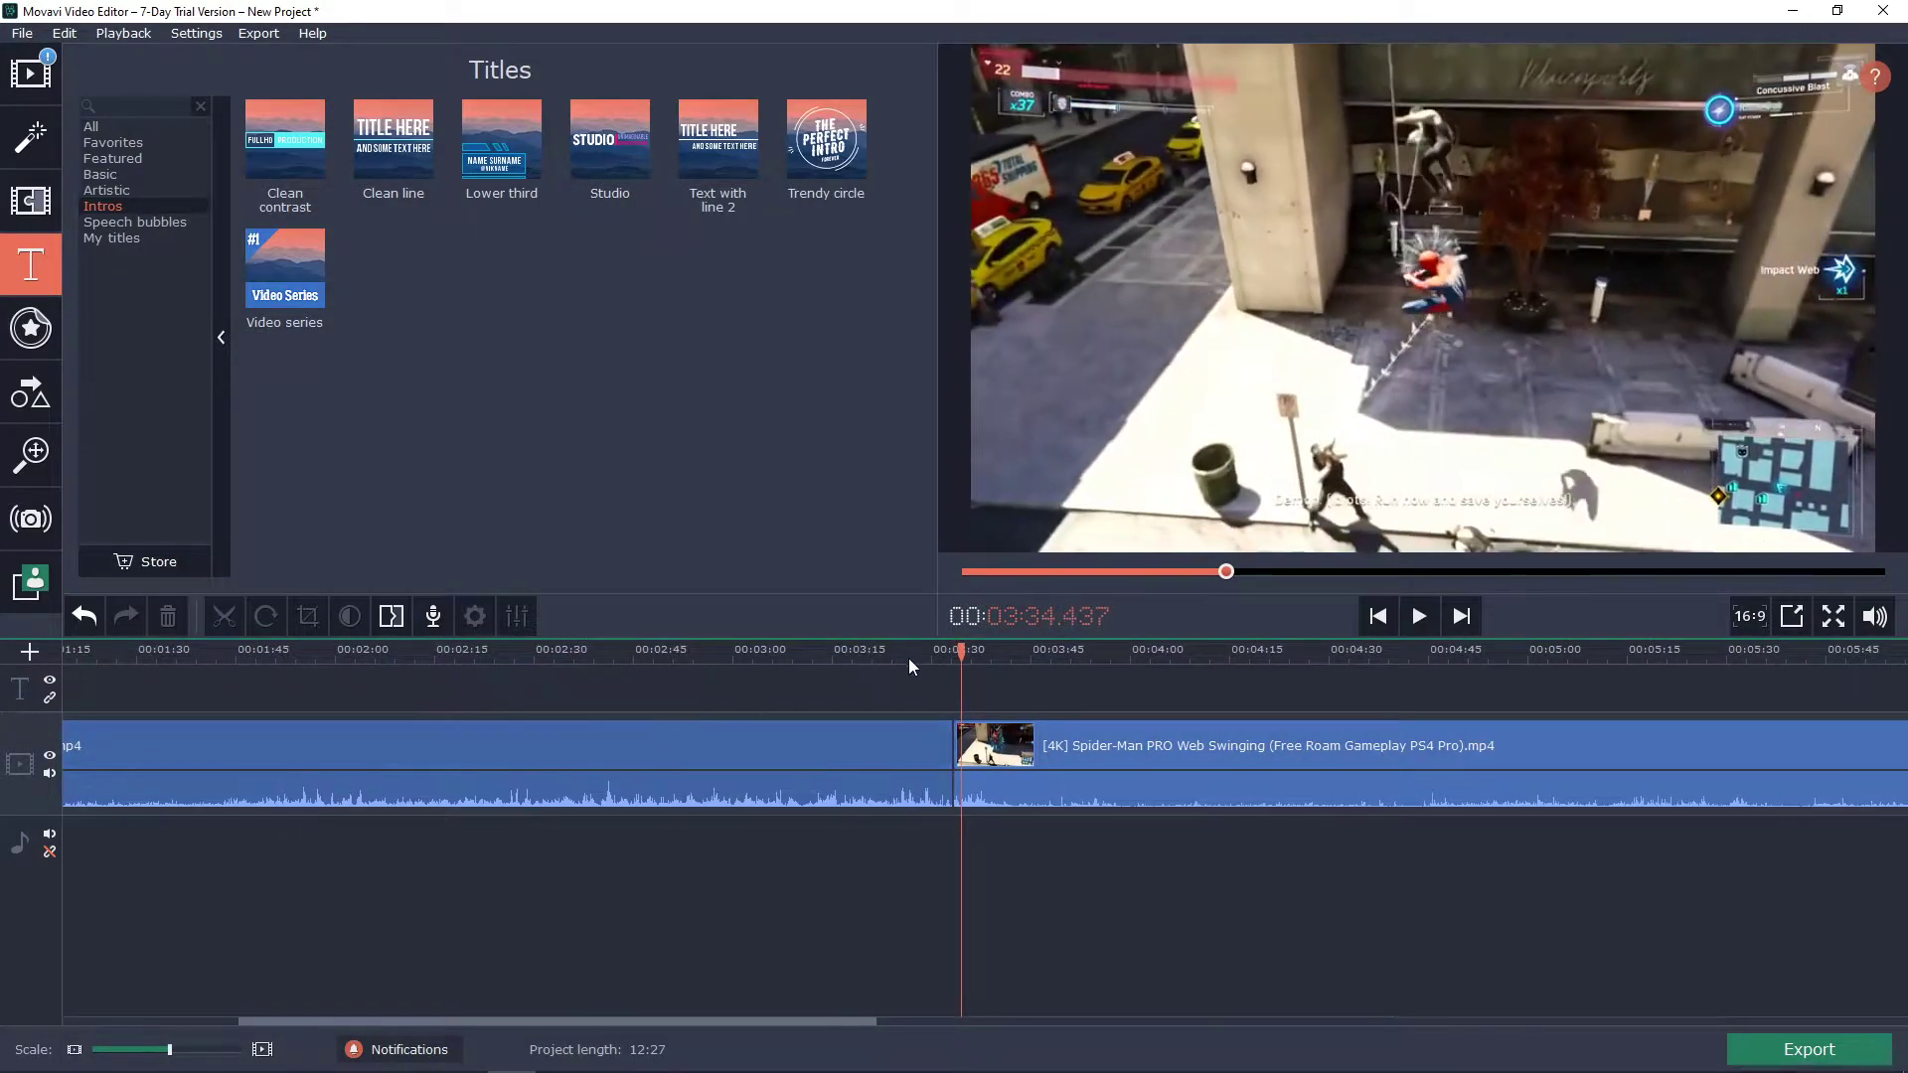
Step: Stop playback at the first cut, open the Transitions library and filter it to Featured
click(933, 652)
click(40, 208)
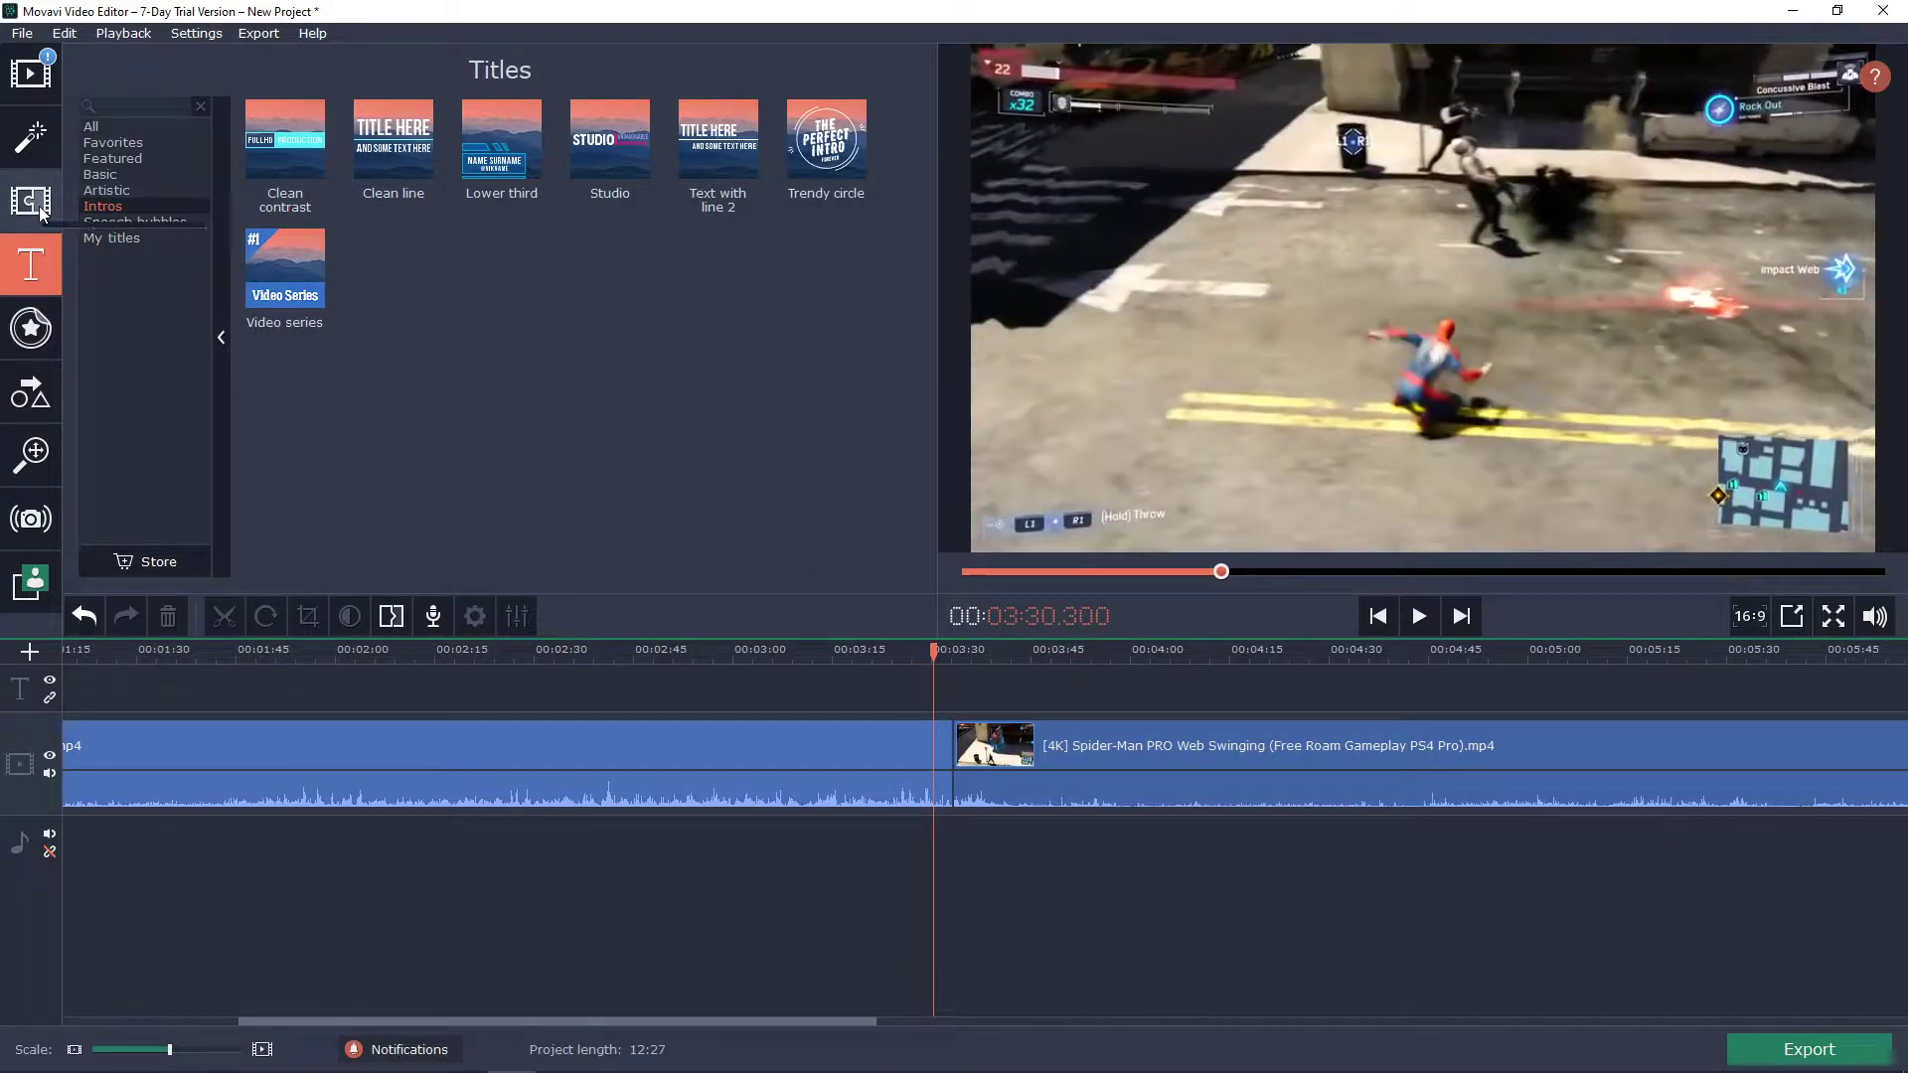
scroll(532, 421, up, 1)
scroll(533, 415, down, 6)
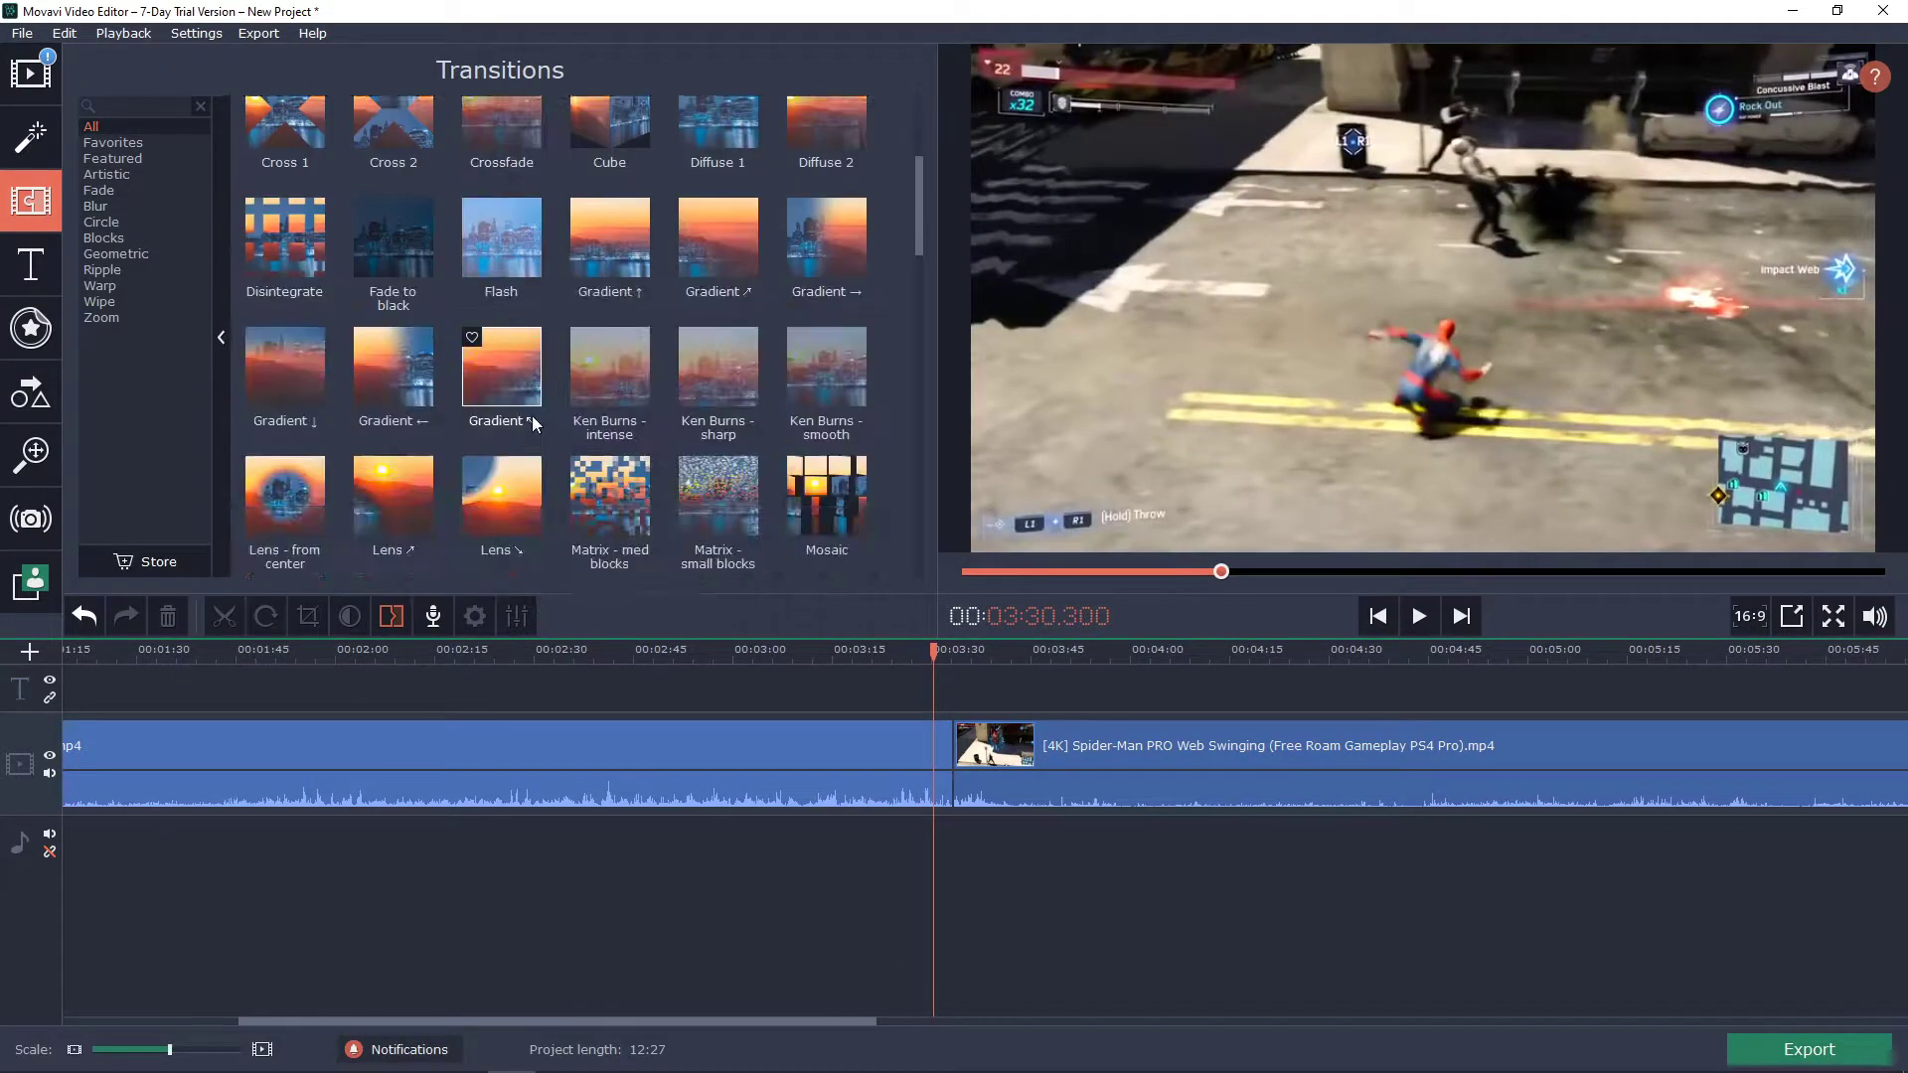
scroll(527, 427, down, 8)
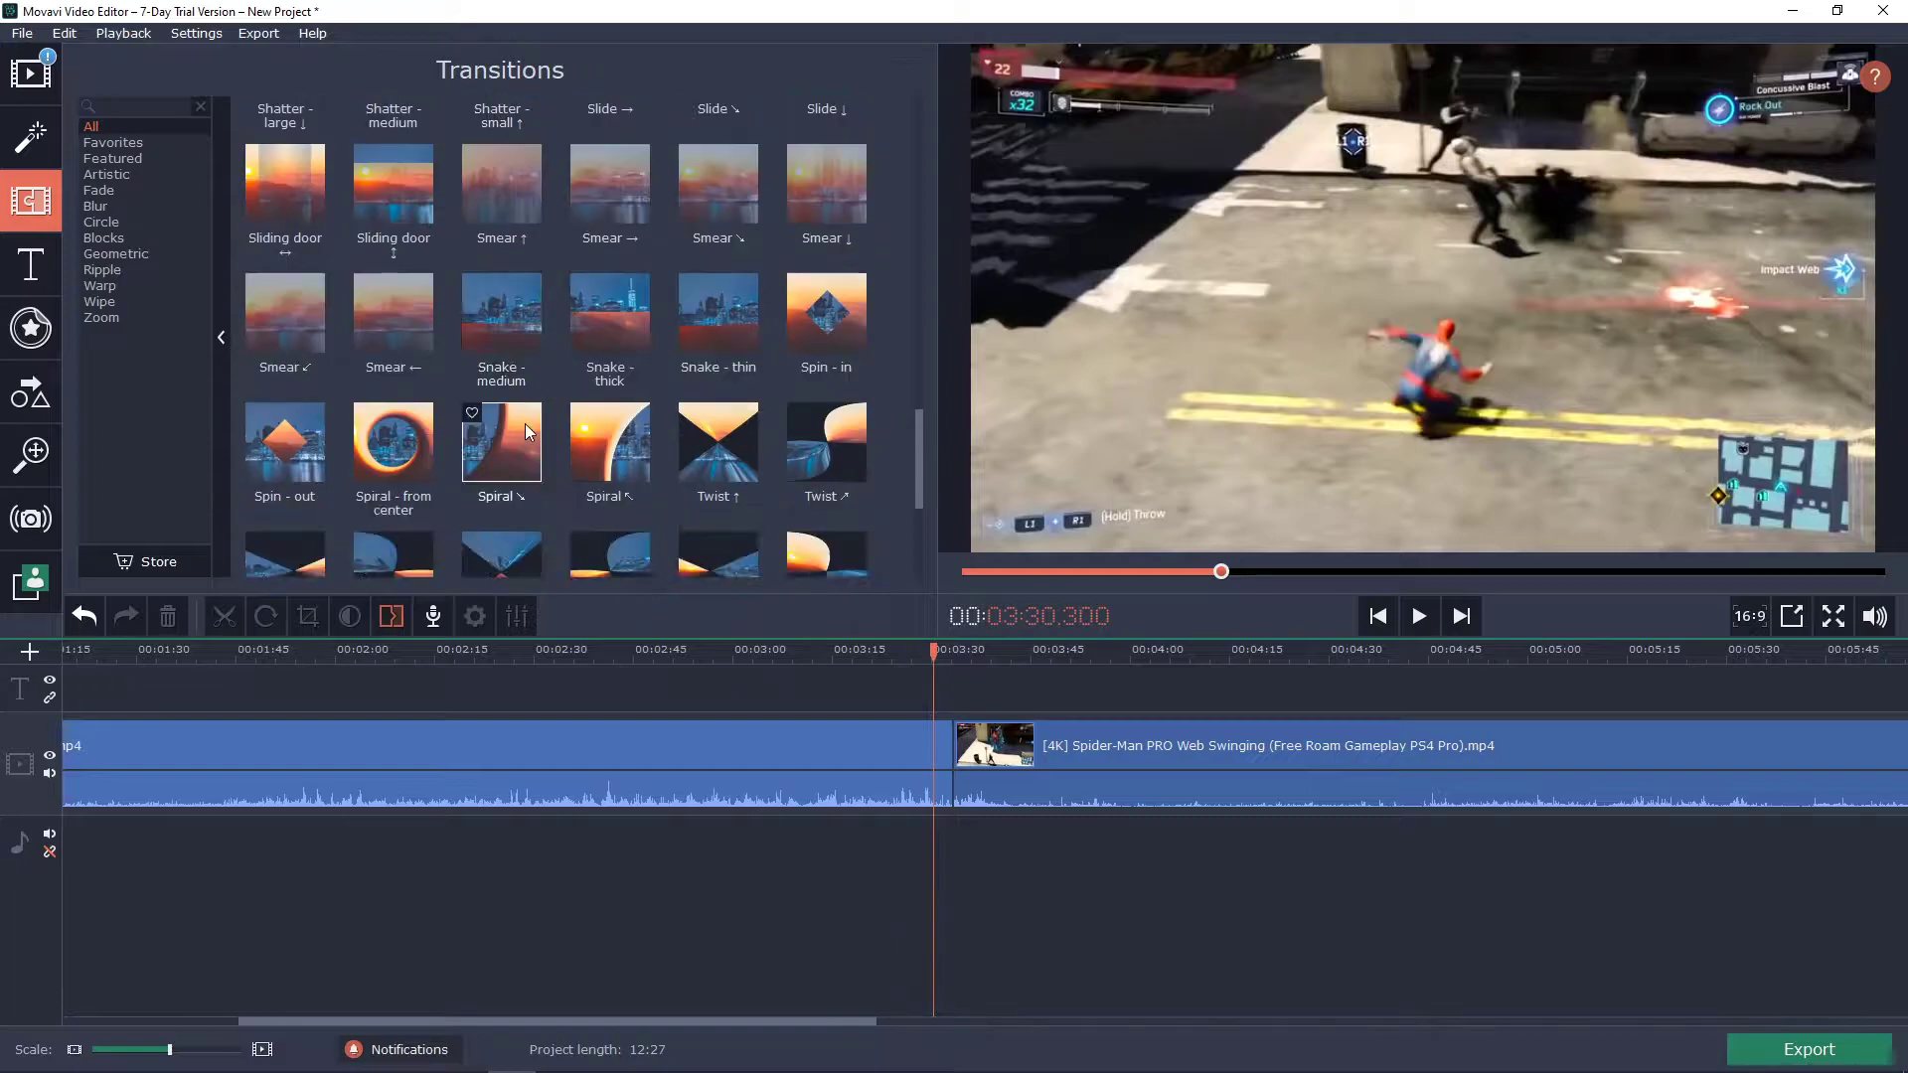
scroll(527, 427, up, 2)
click(171, 140)
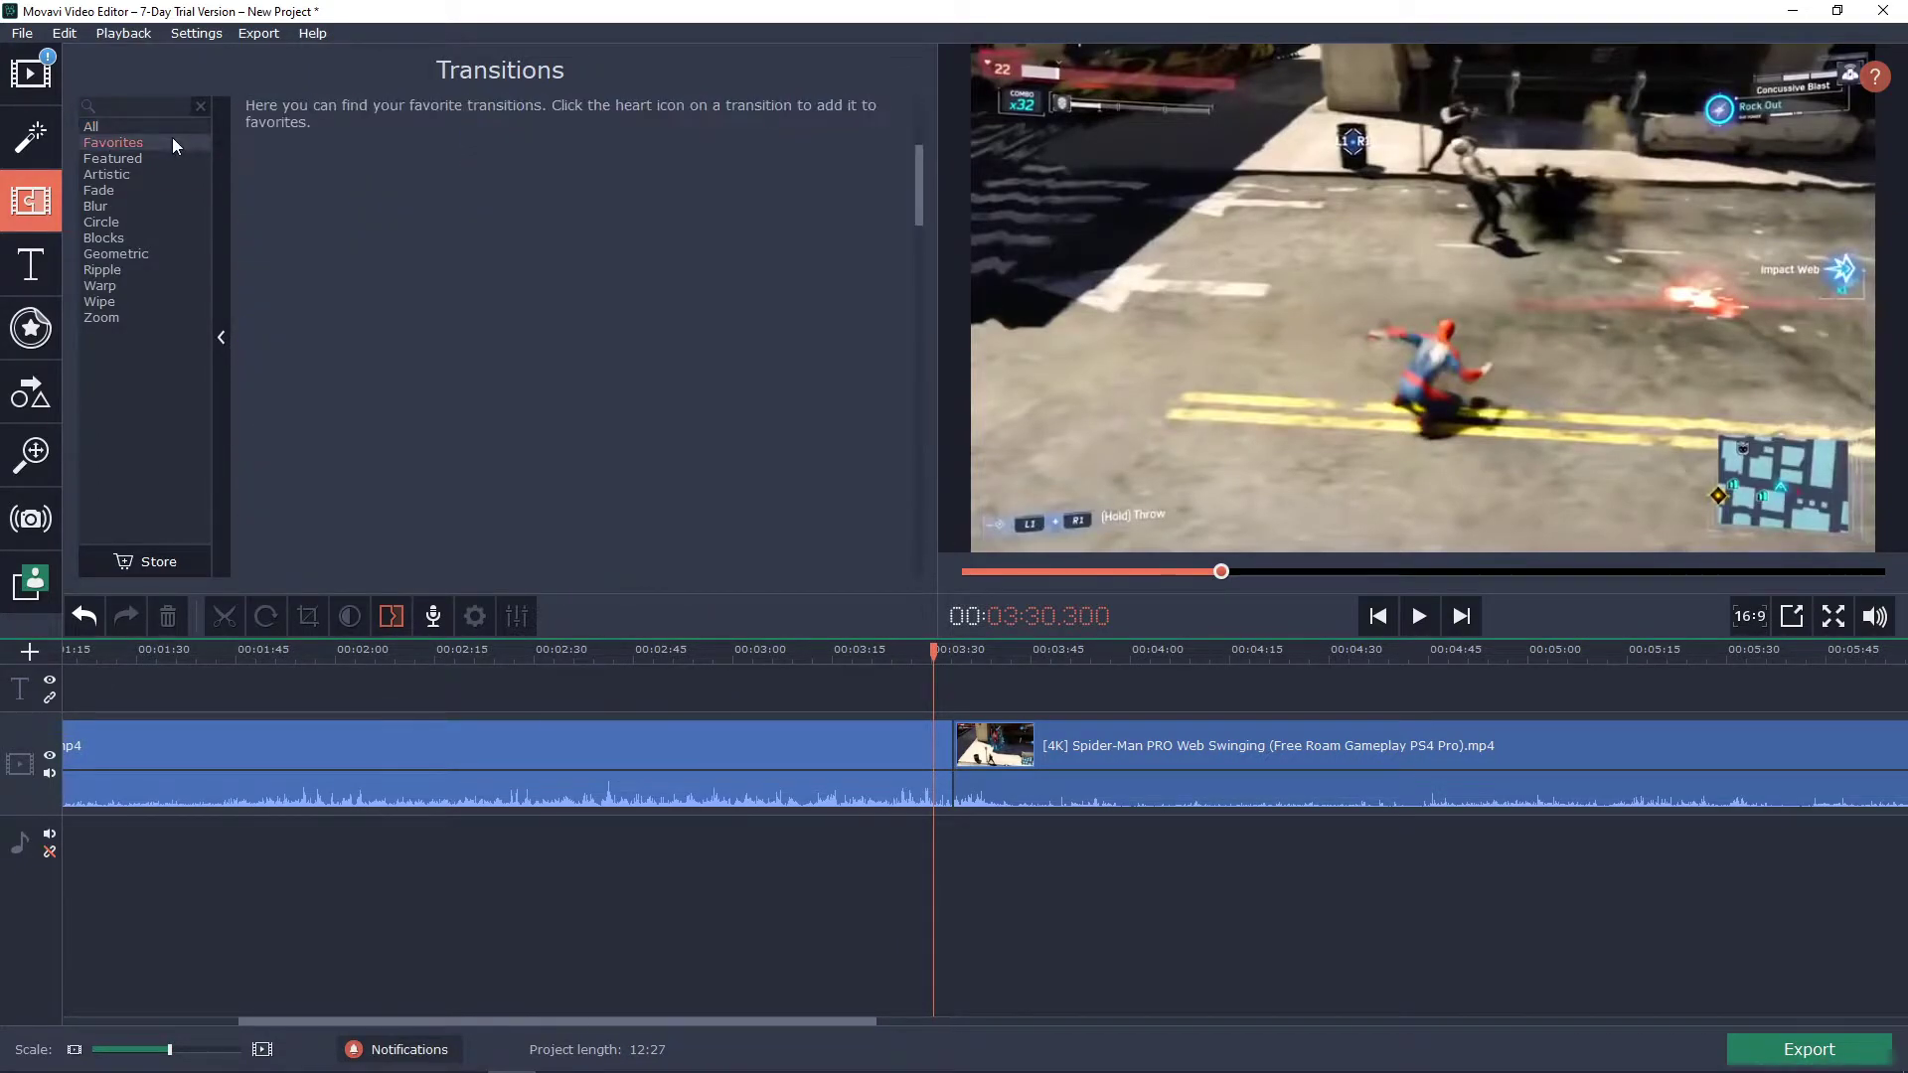
click(175, 160)
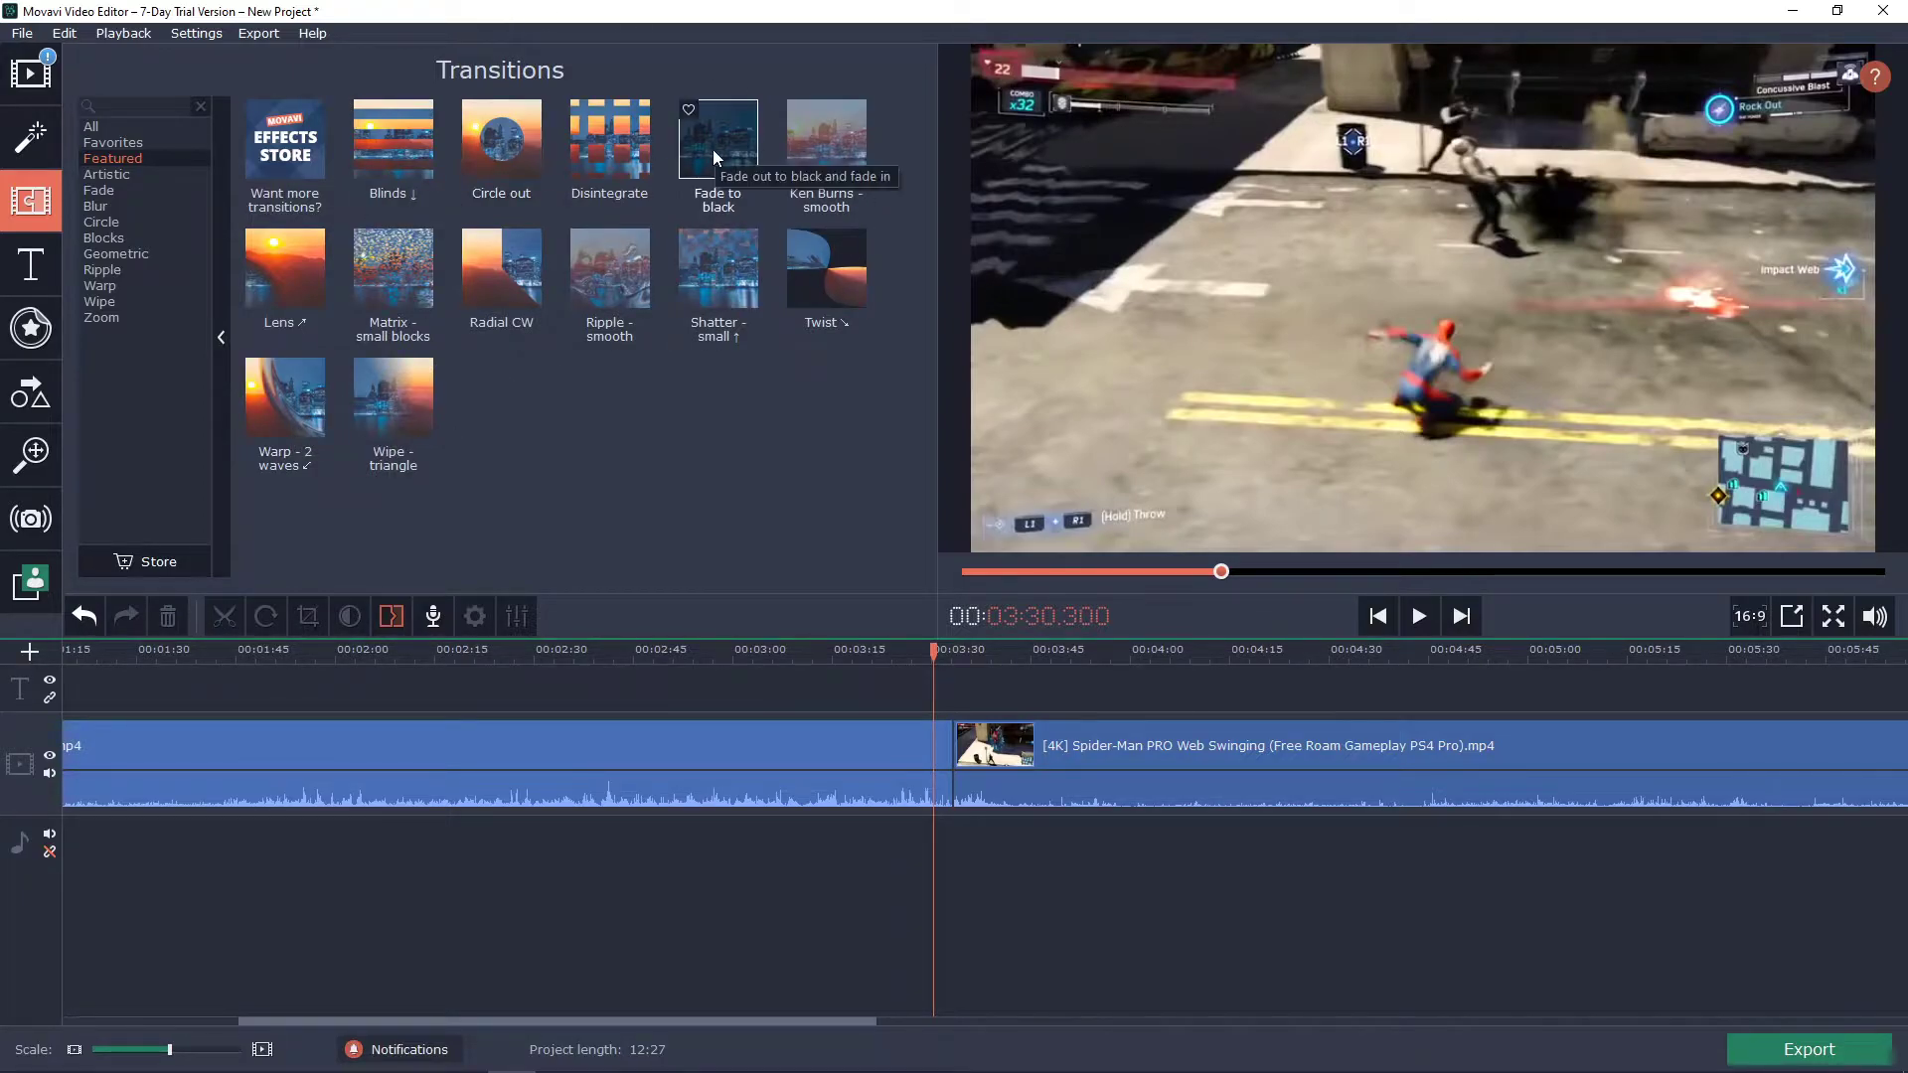
drag(713, 149, 952, 765)
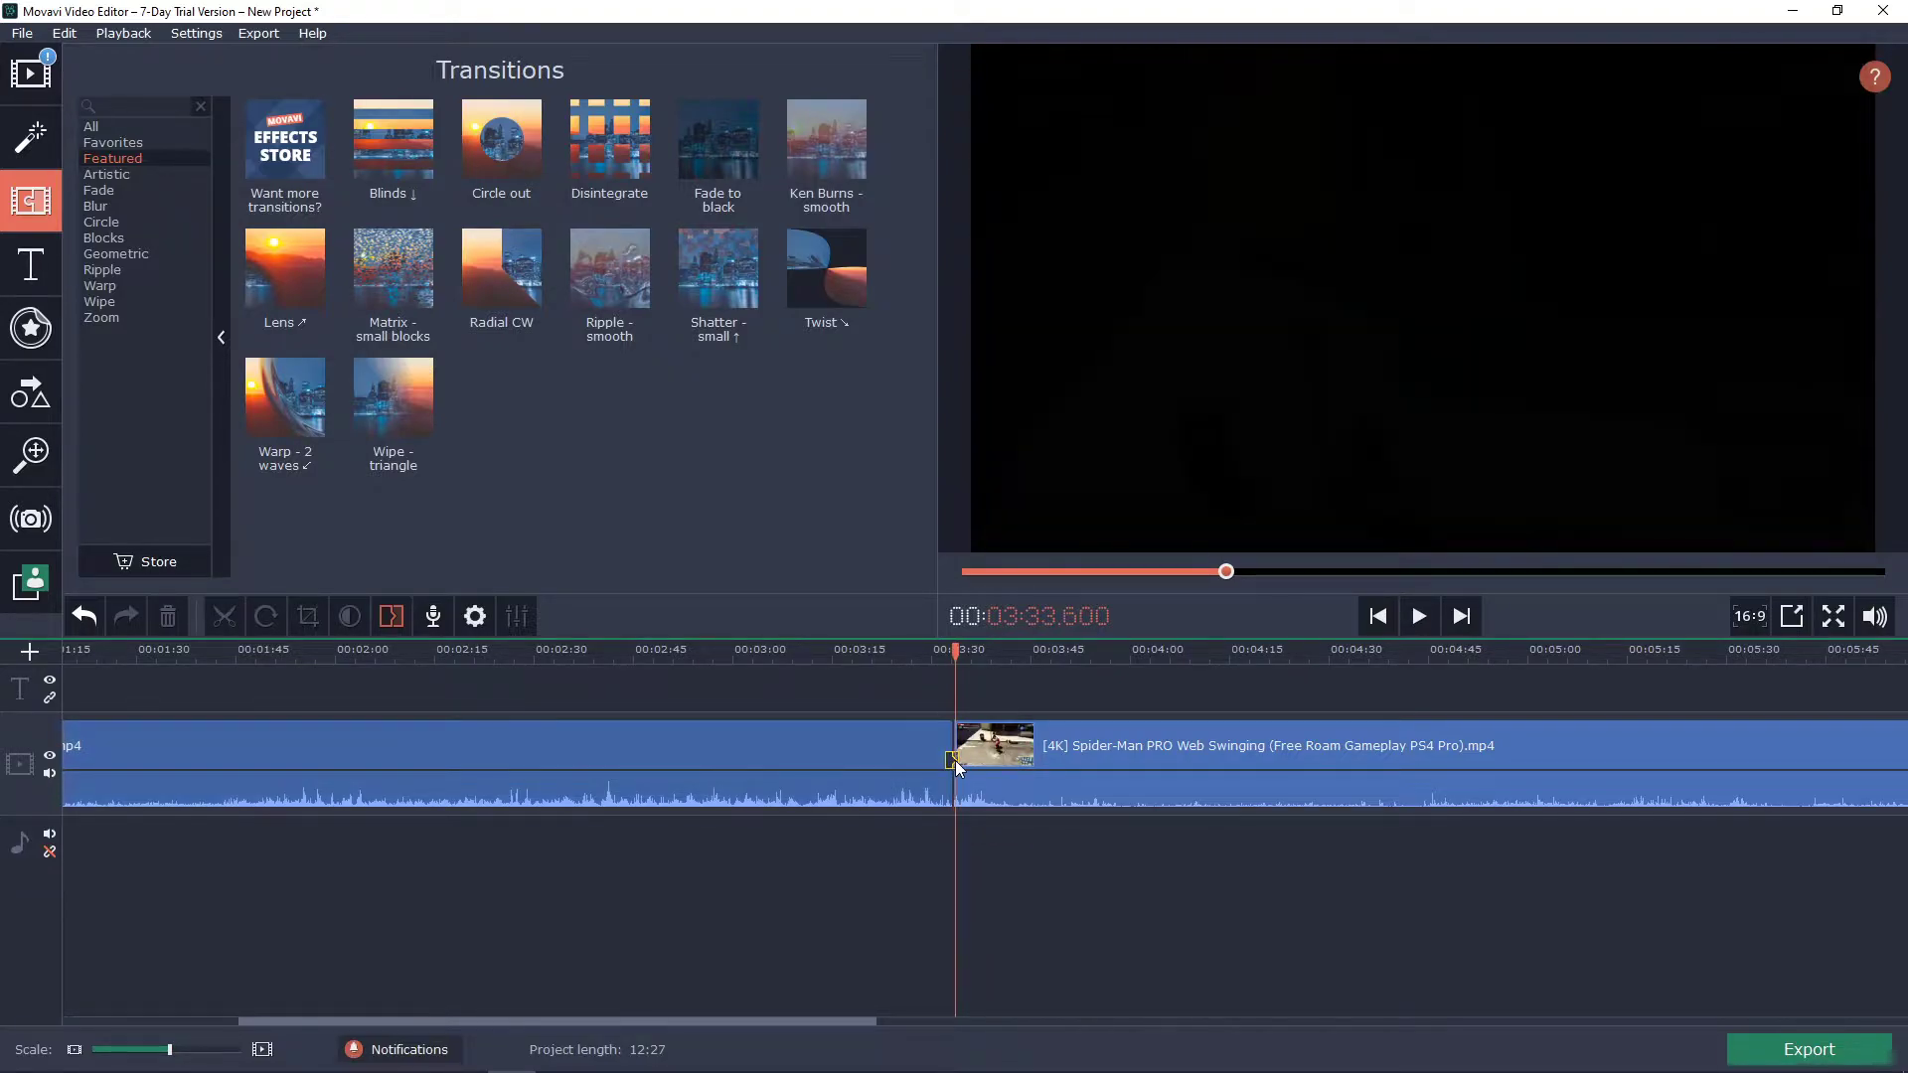
scroll(963, 761, up, 5)
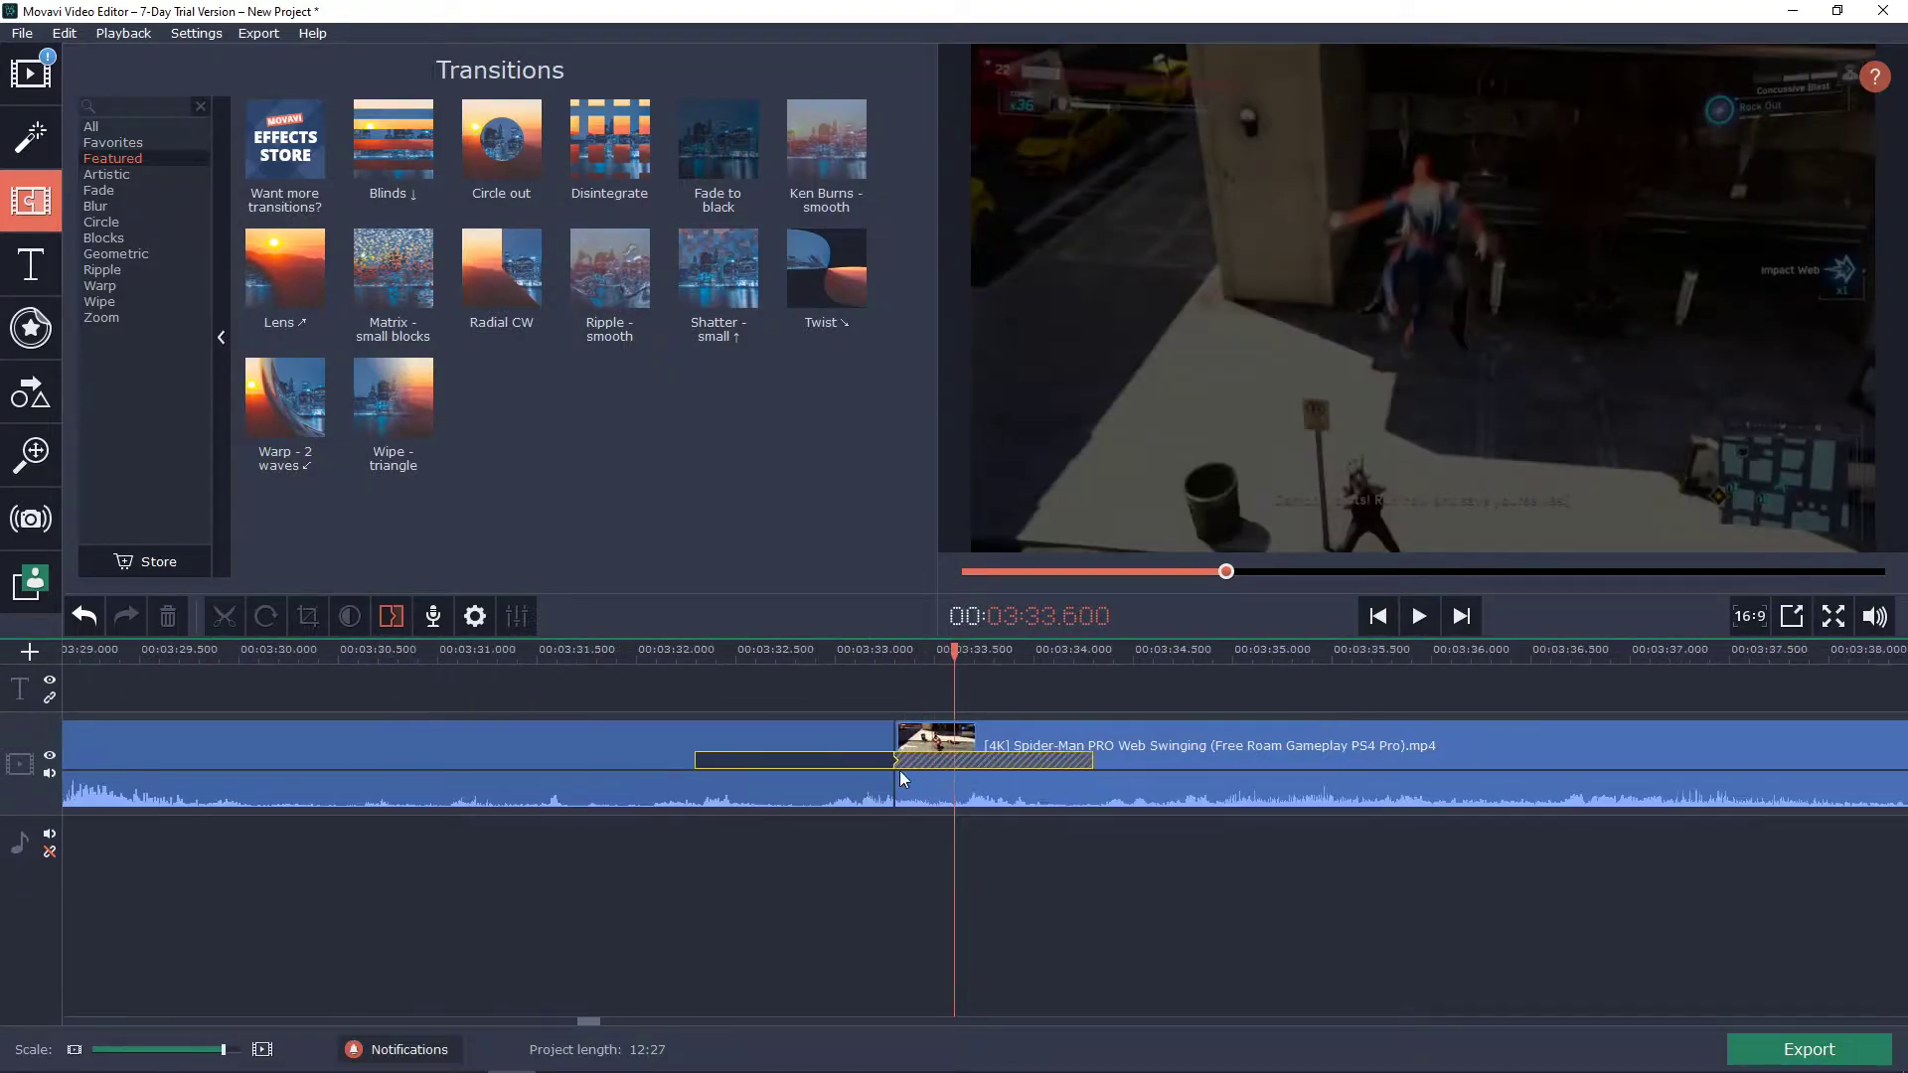
click(824, 763)
click(638, 651)
key(space)
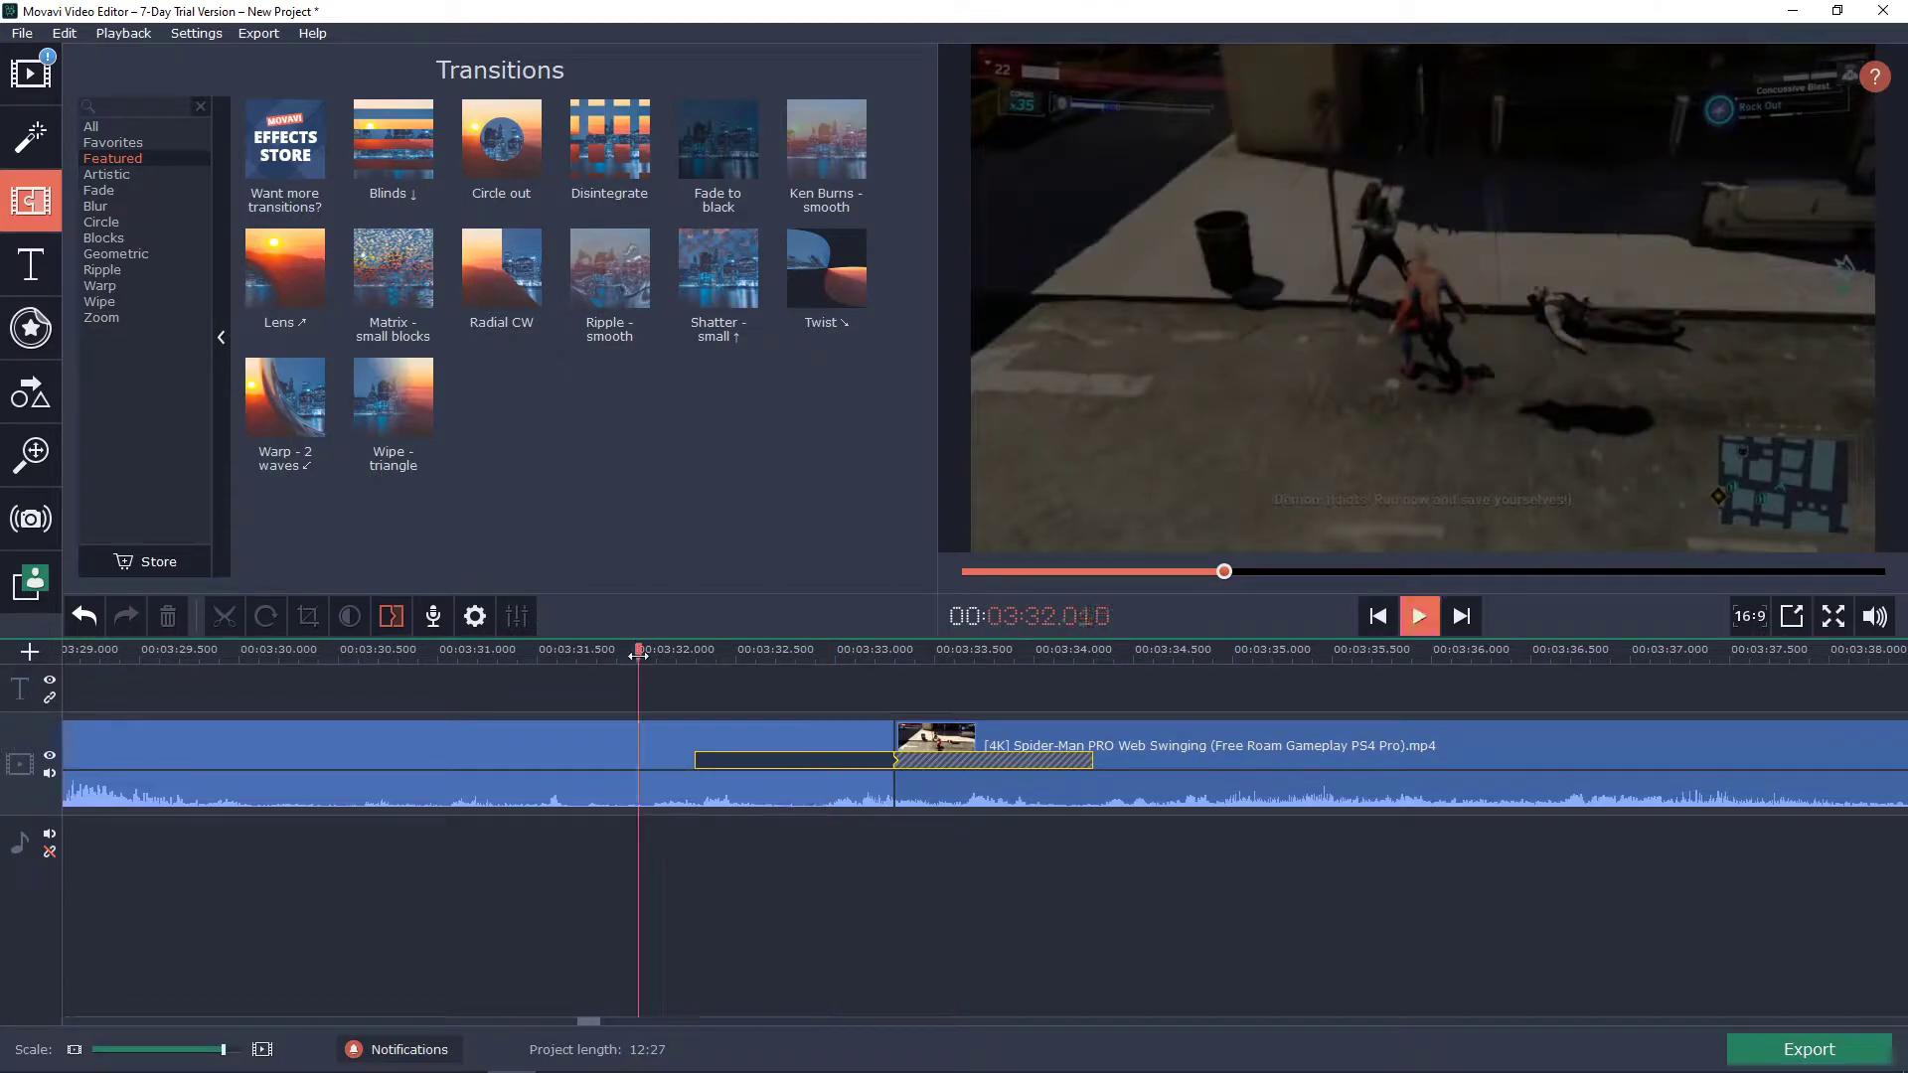
click(560, 652)
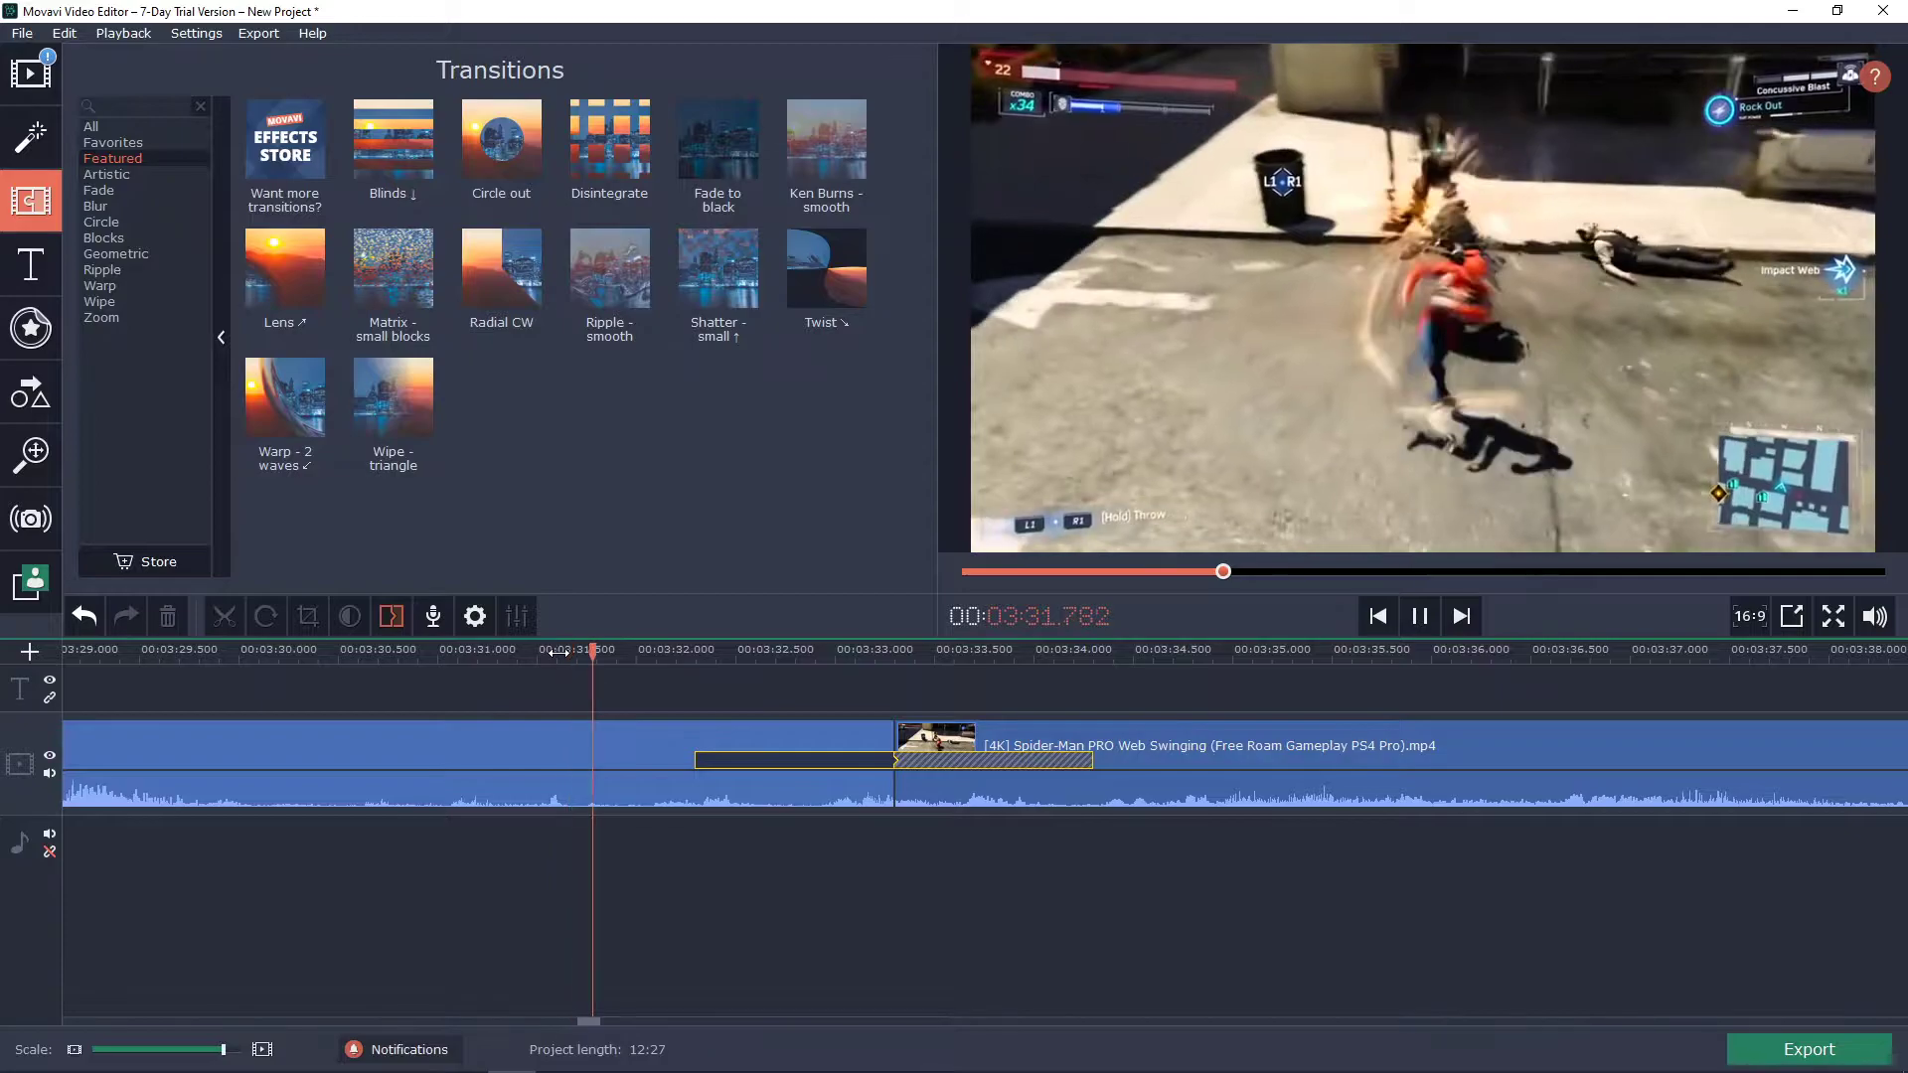
key(space)
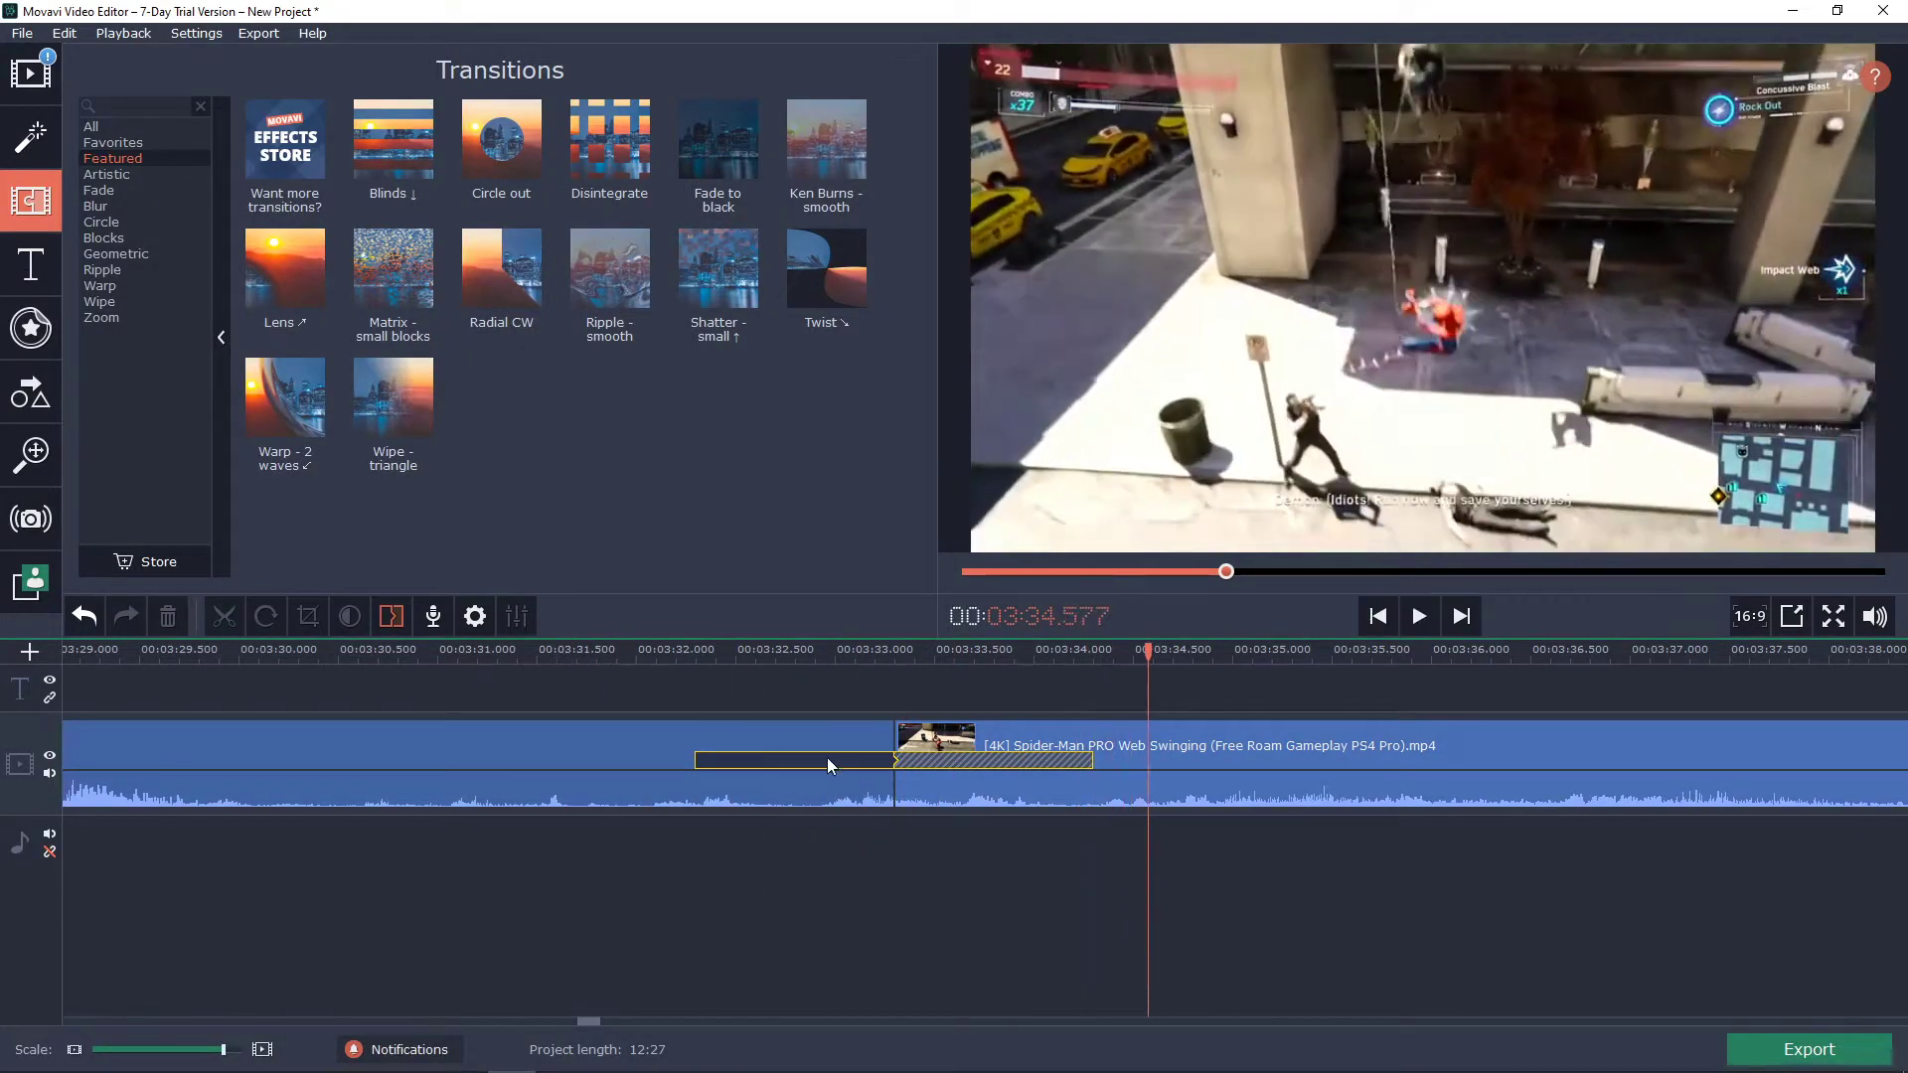
click(829, 758)
click(866, 766)
click(902, 760)
click(924, 761)
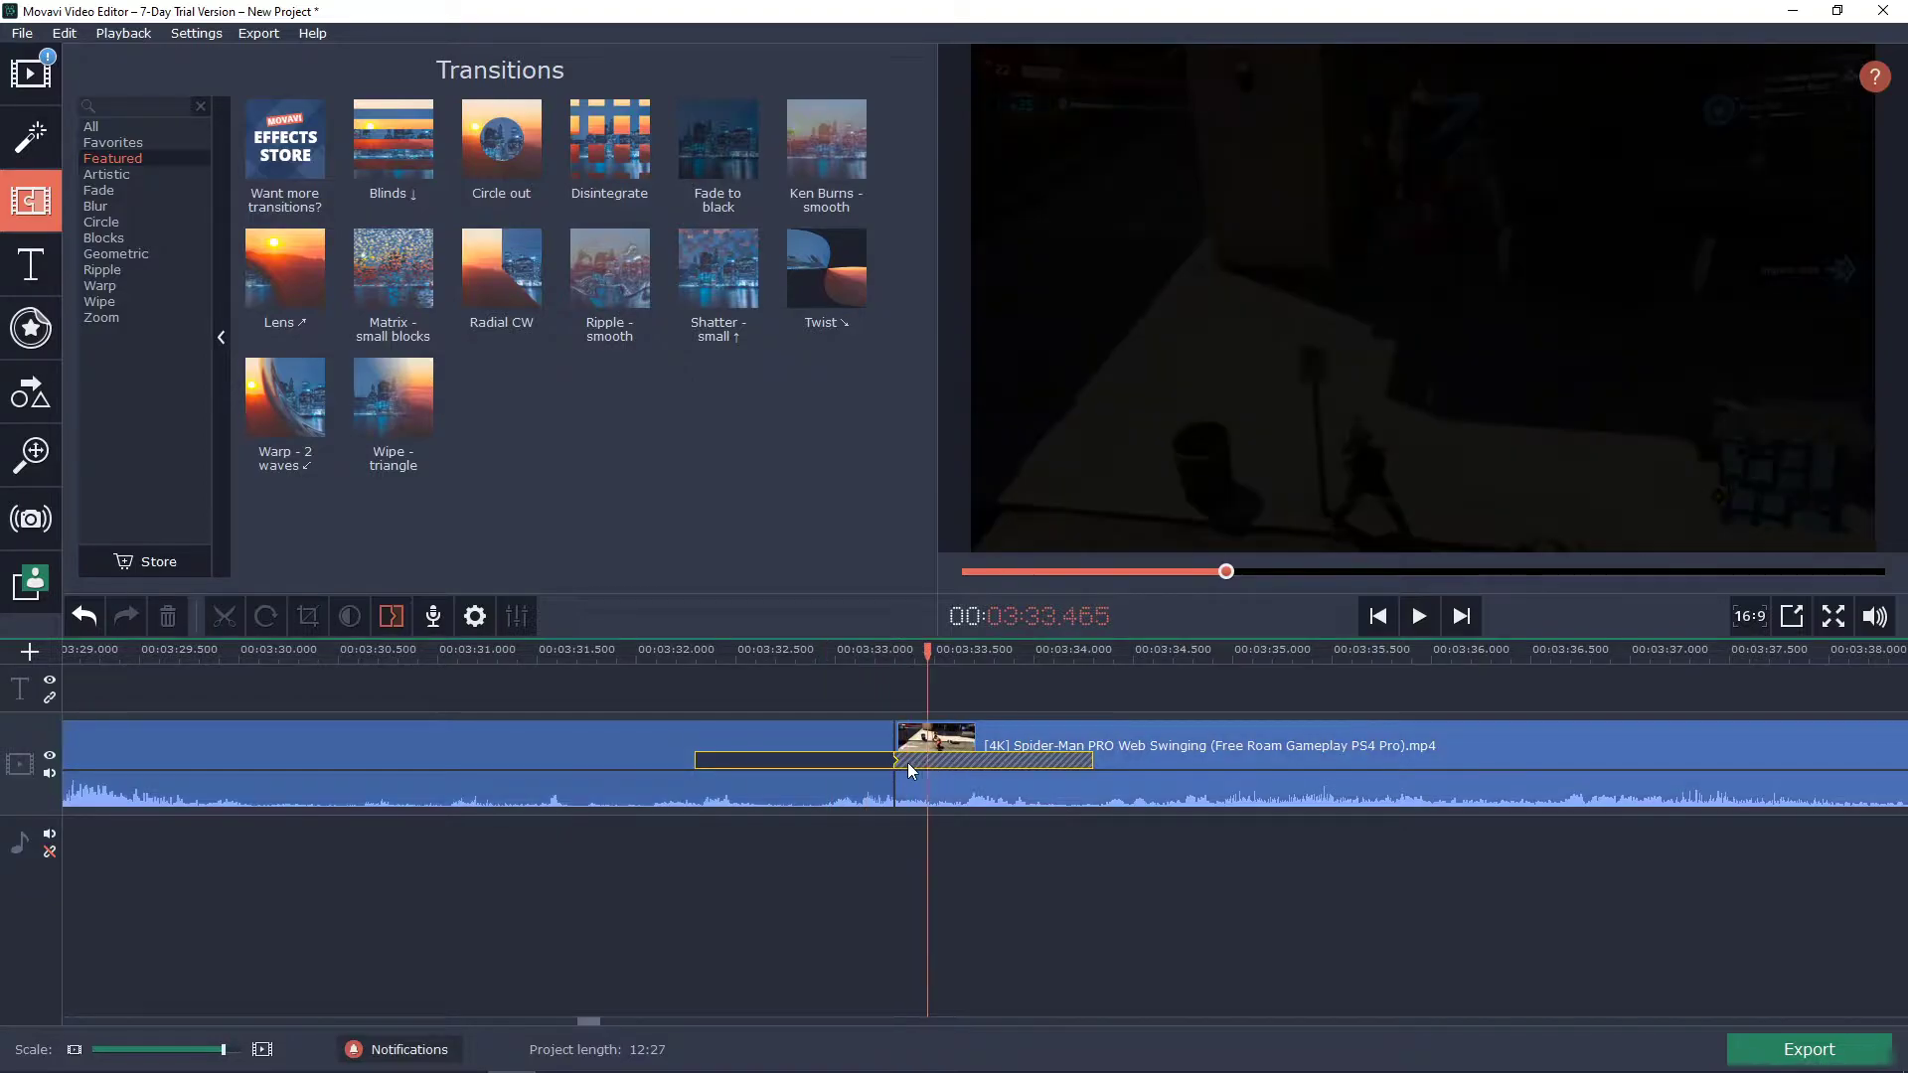
click(872, 757)
click(63, 32)
click(89, 48)
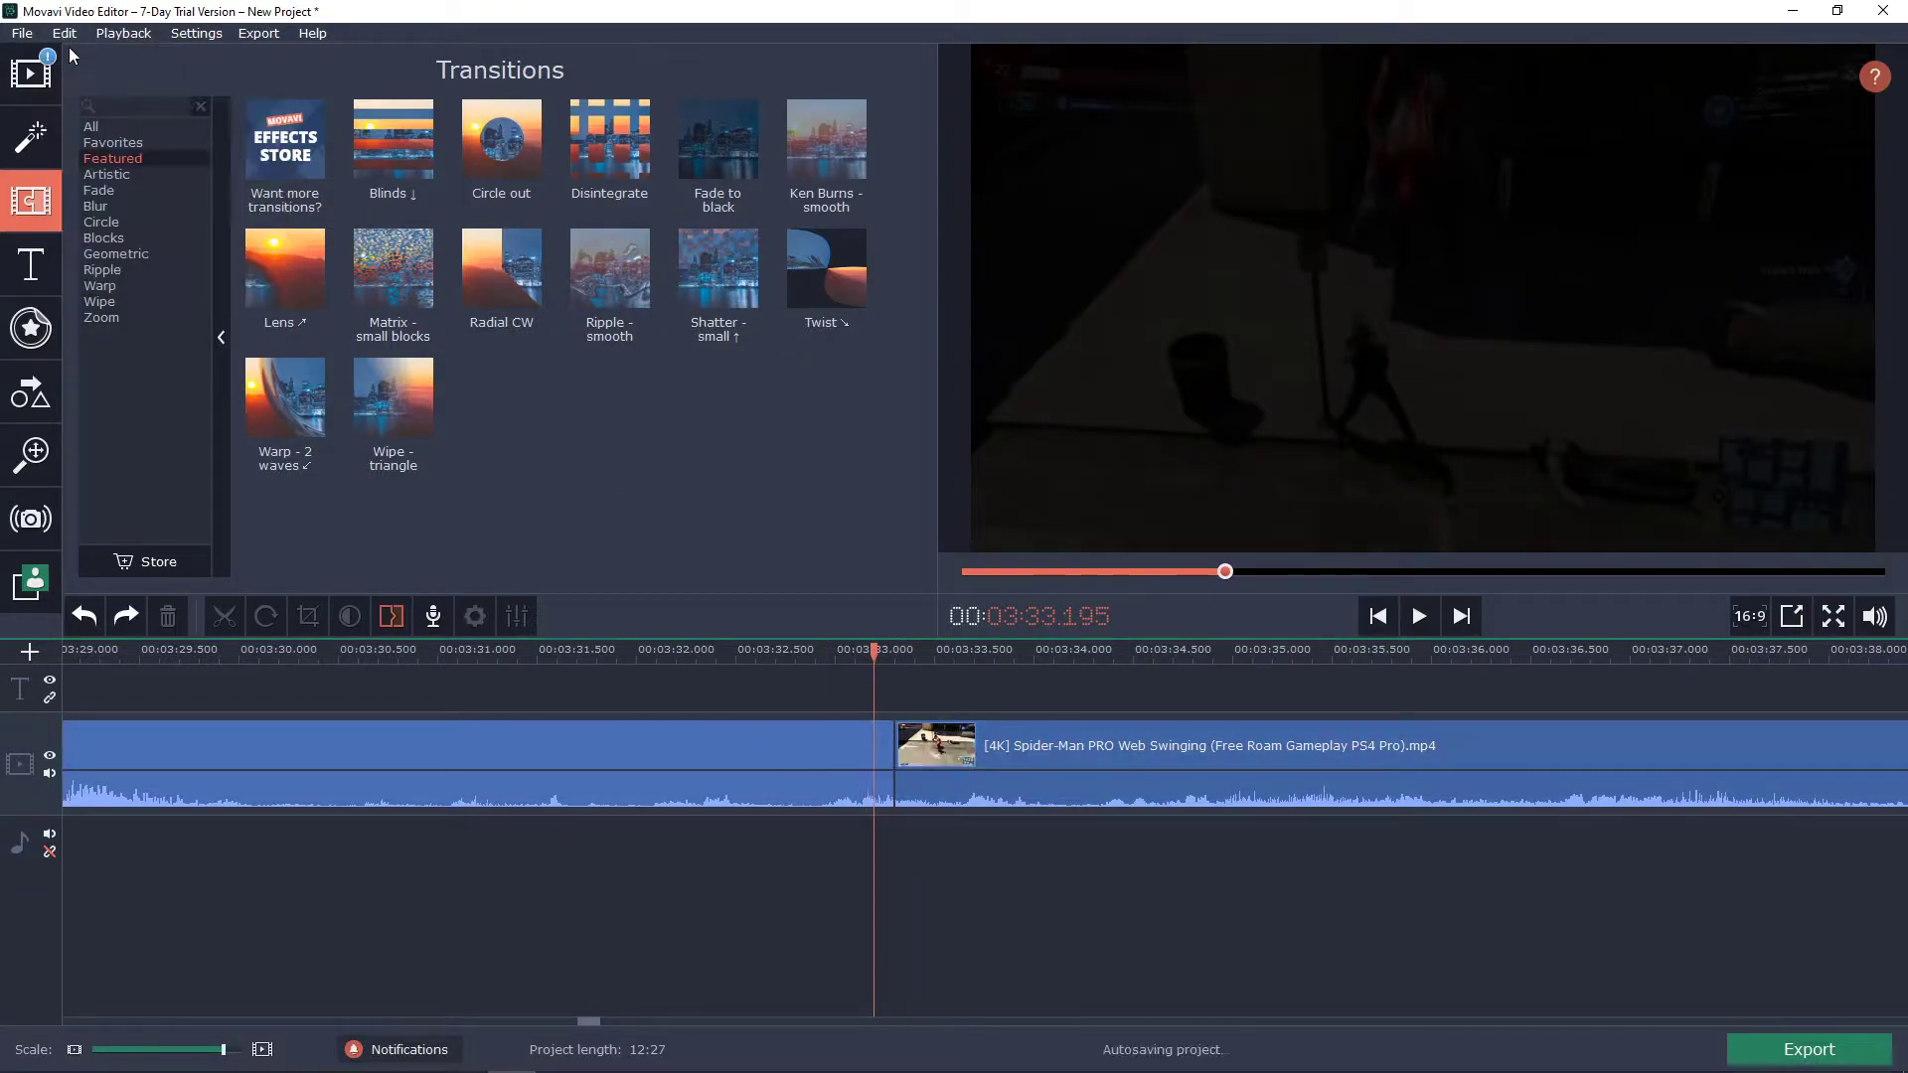
Step: Drop the Flash transition from the Artistic category onto the cut and preview it
click(153, 177)
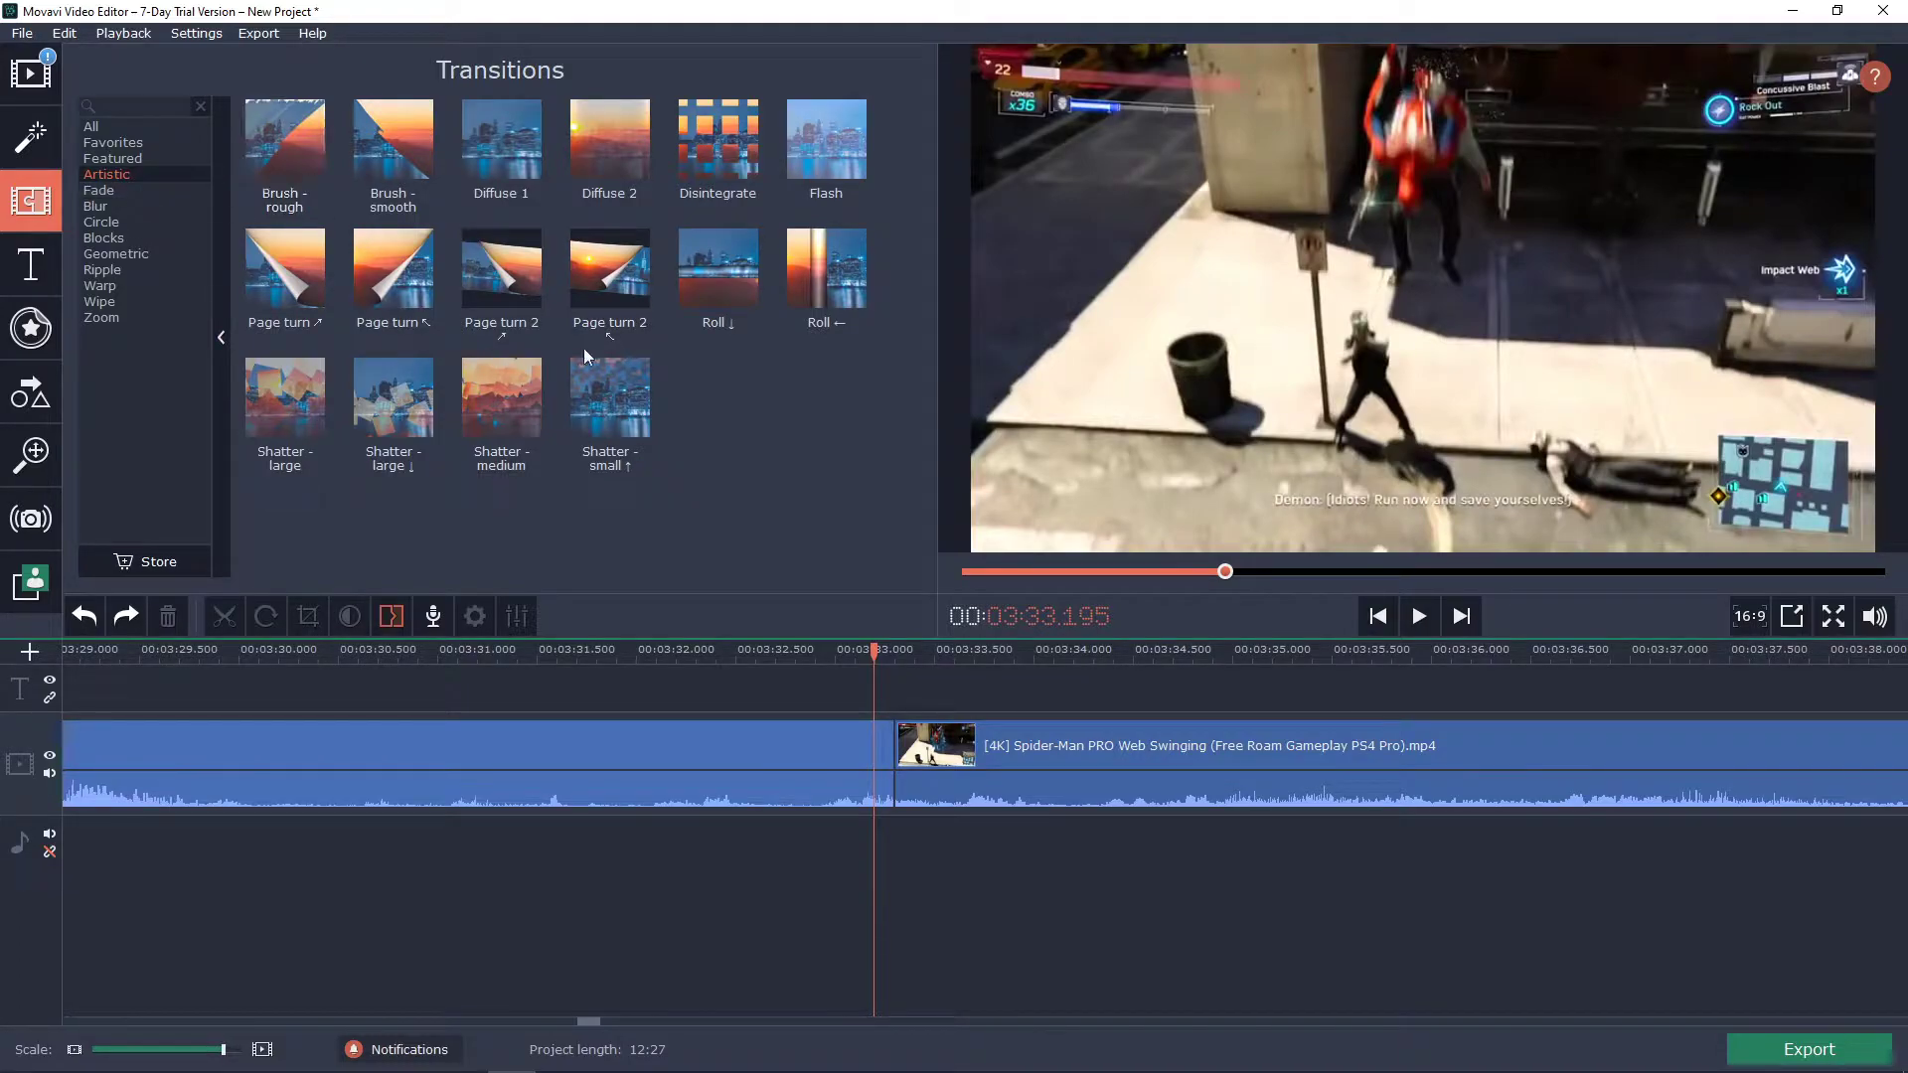
drag(833, 147, 894, 755)
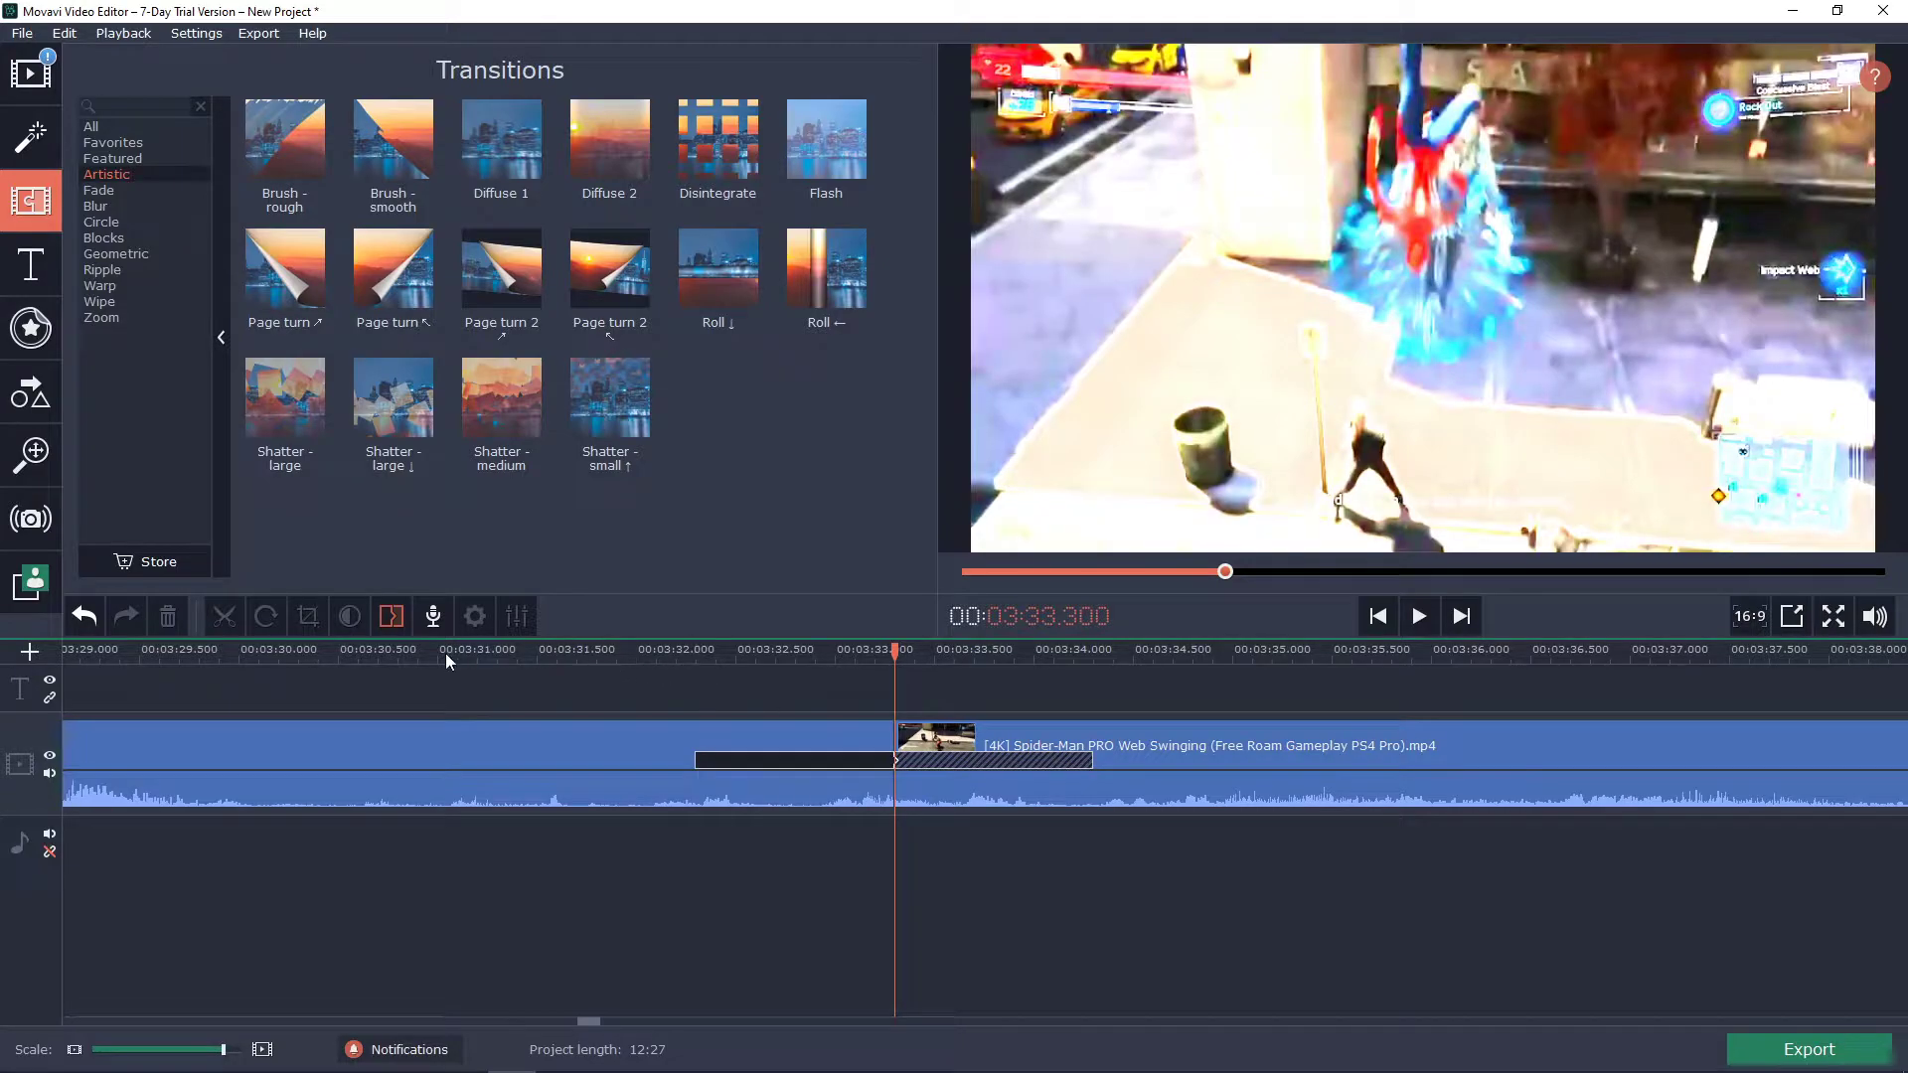
click(445, 653)
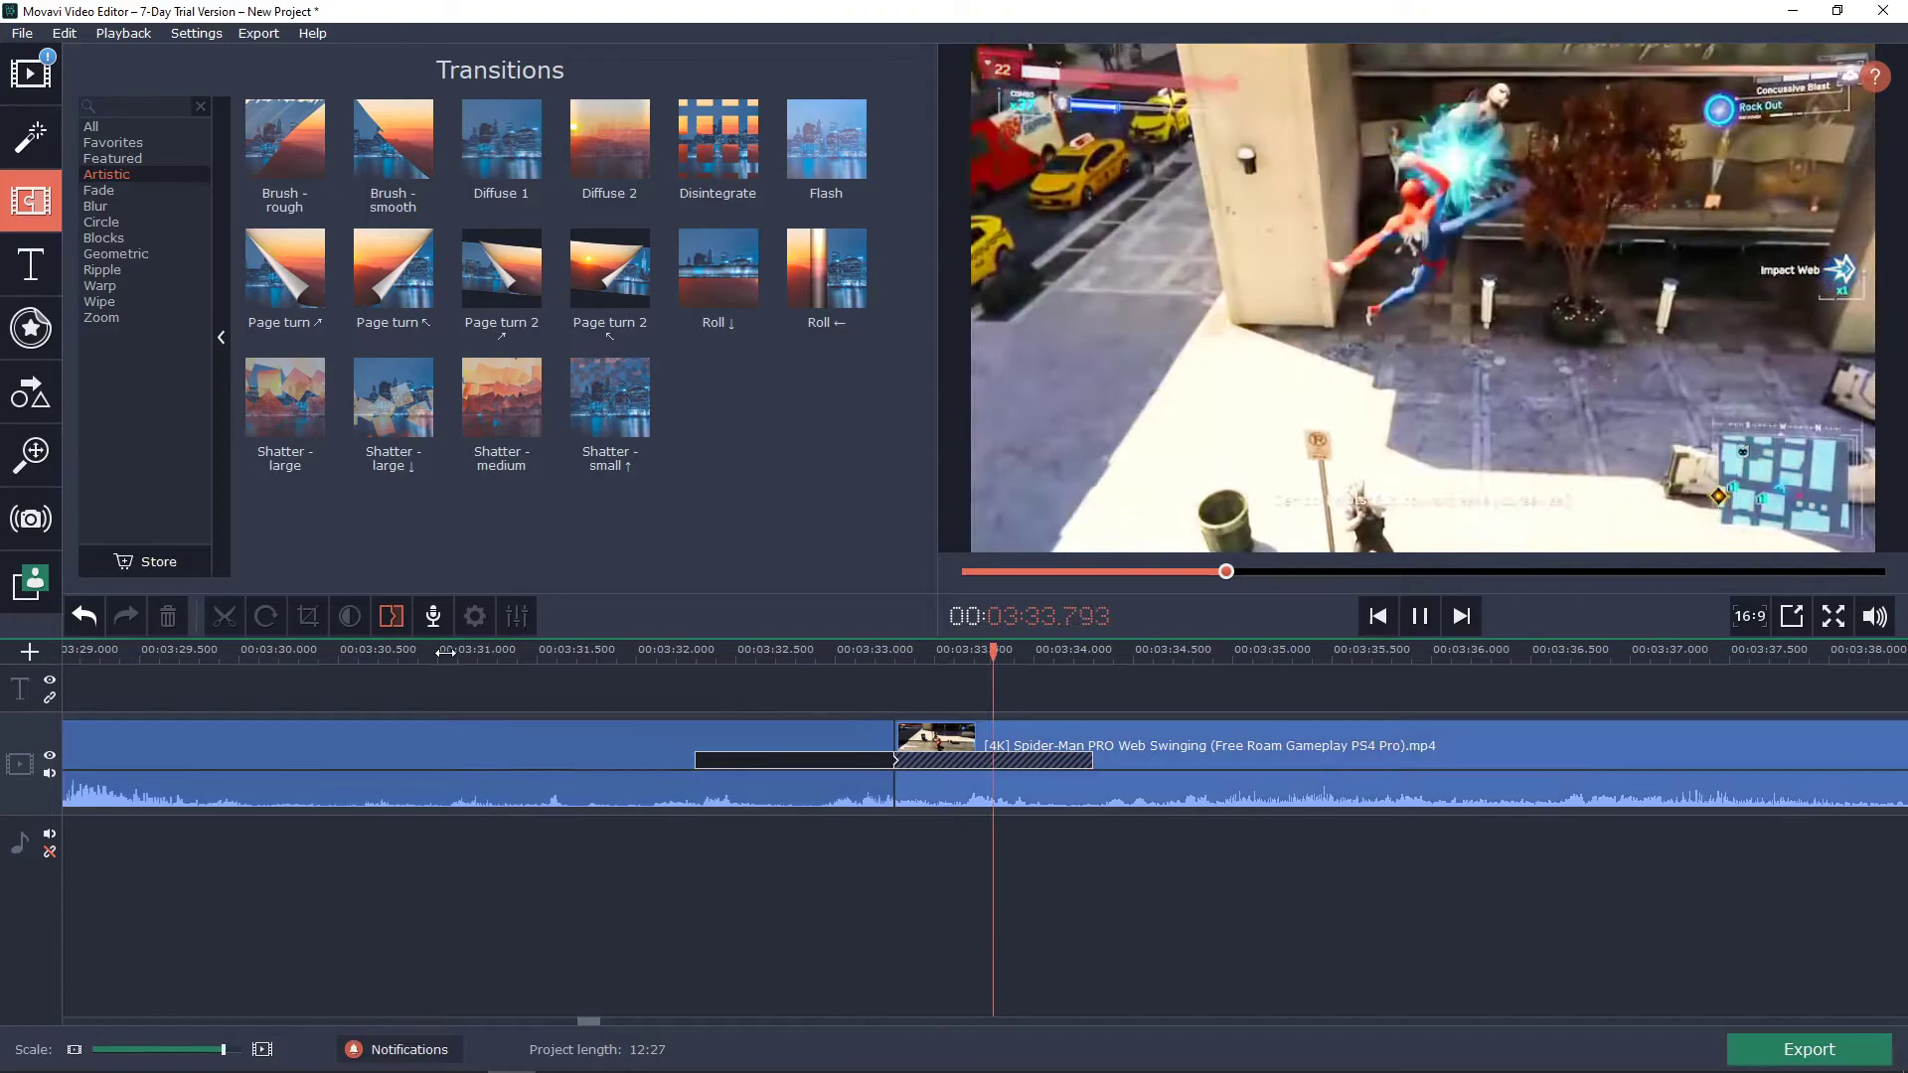
key(space)
Step: Check the Flash transition's properties unchanged, preview it, then delete it from the cut
click(845, 760)
double_click(876, 763)
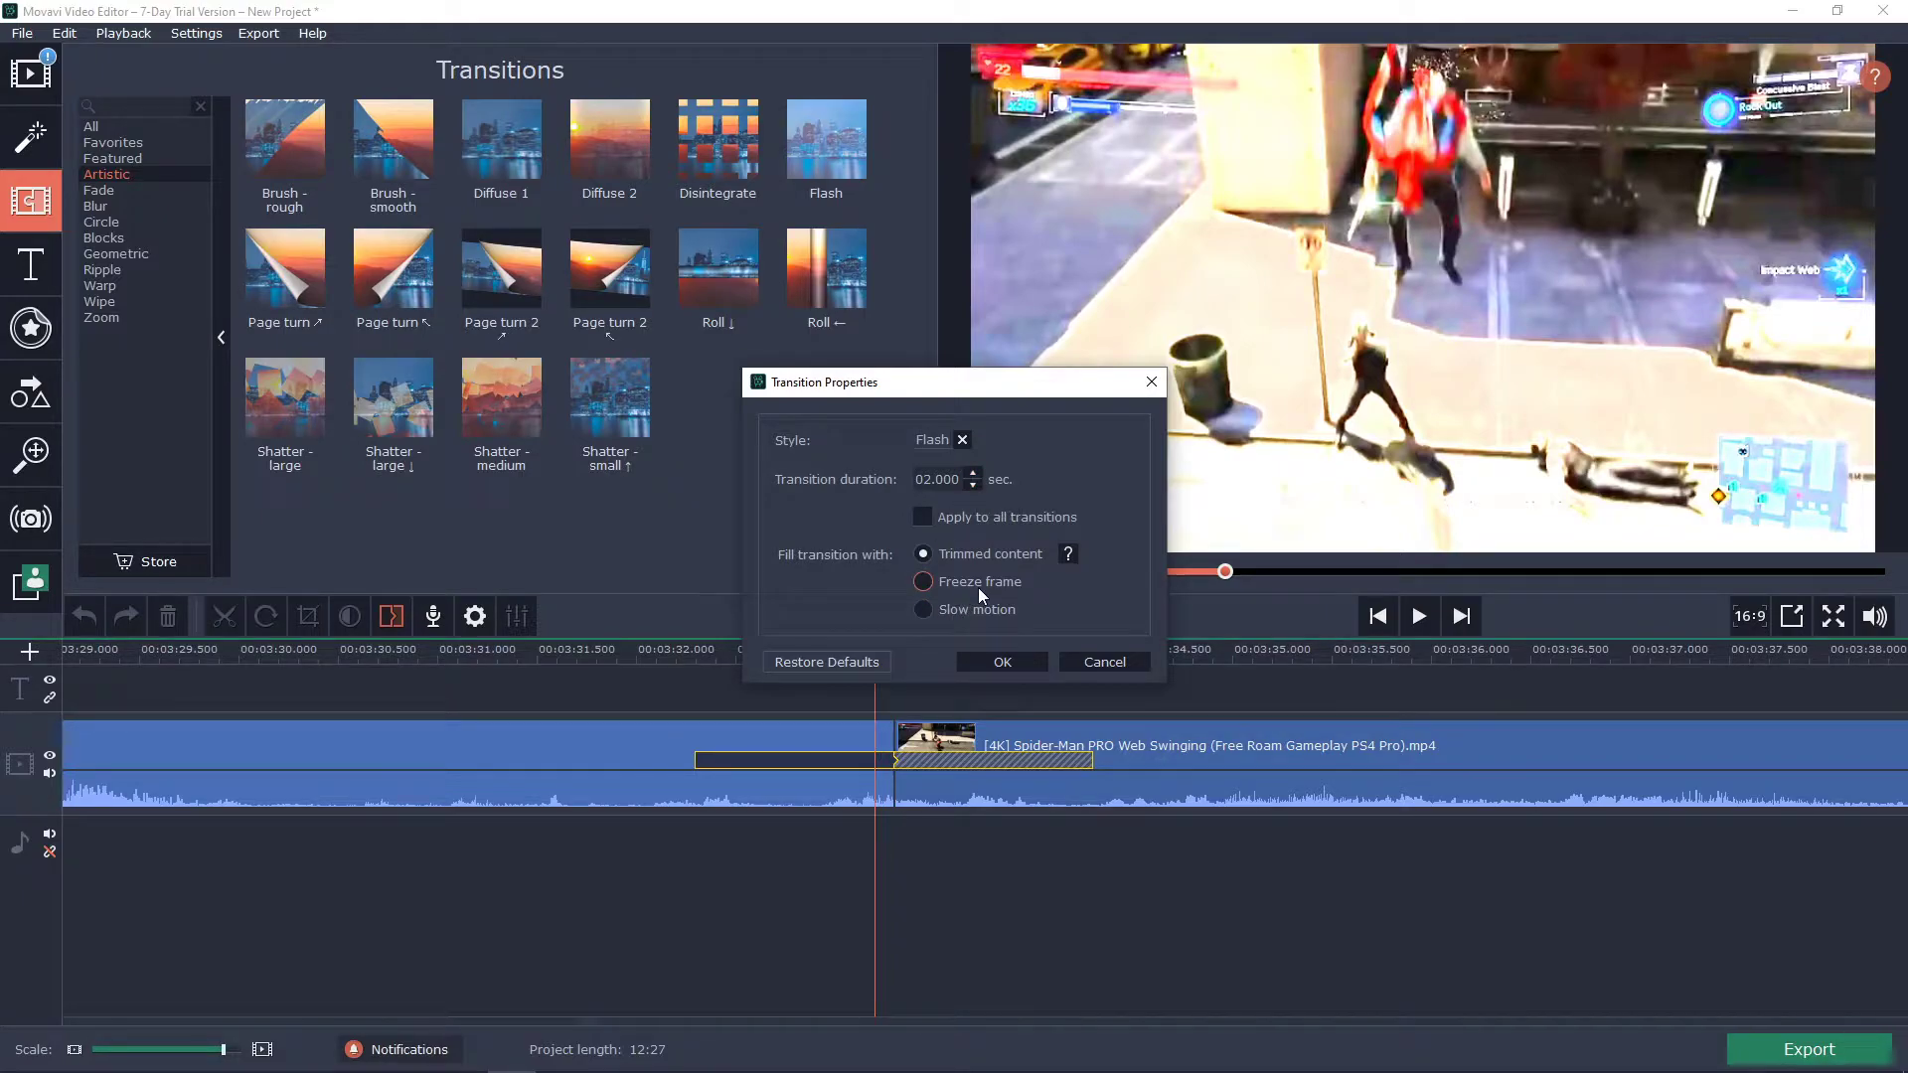
click(1002, 662)
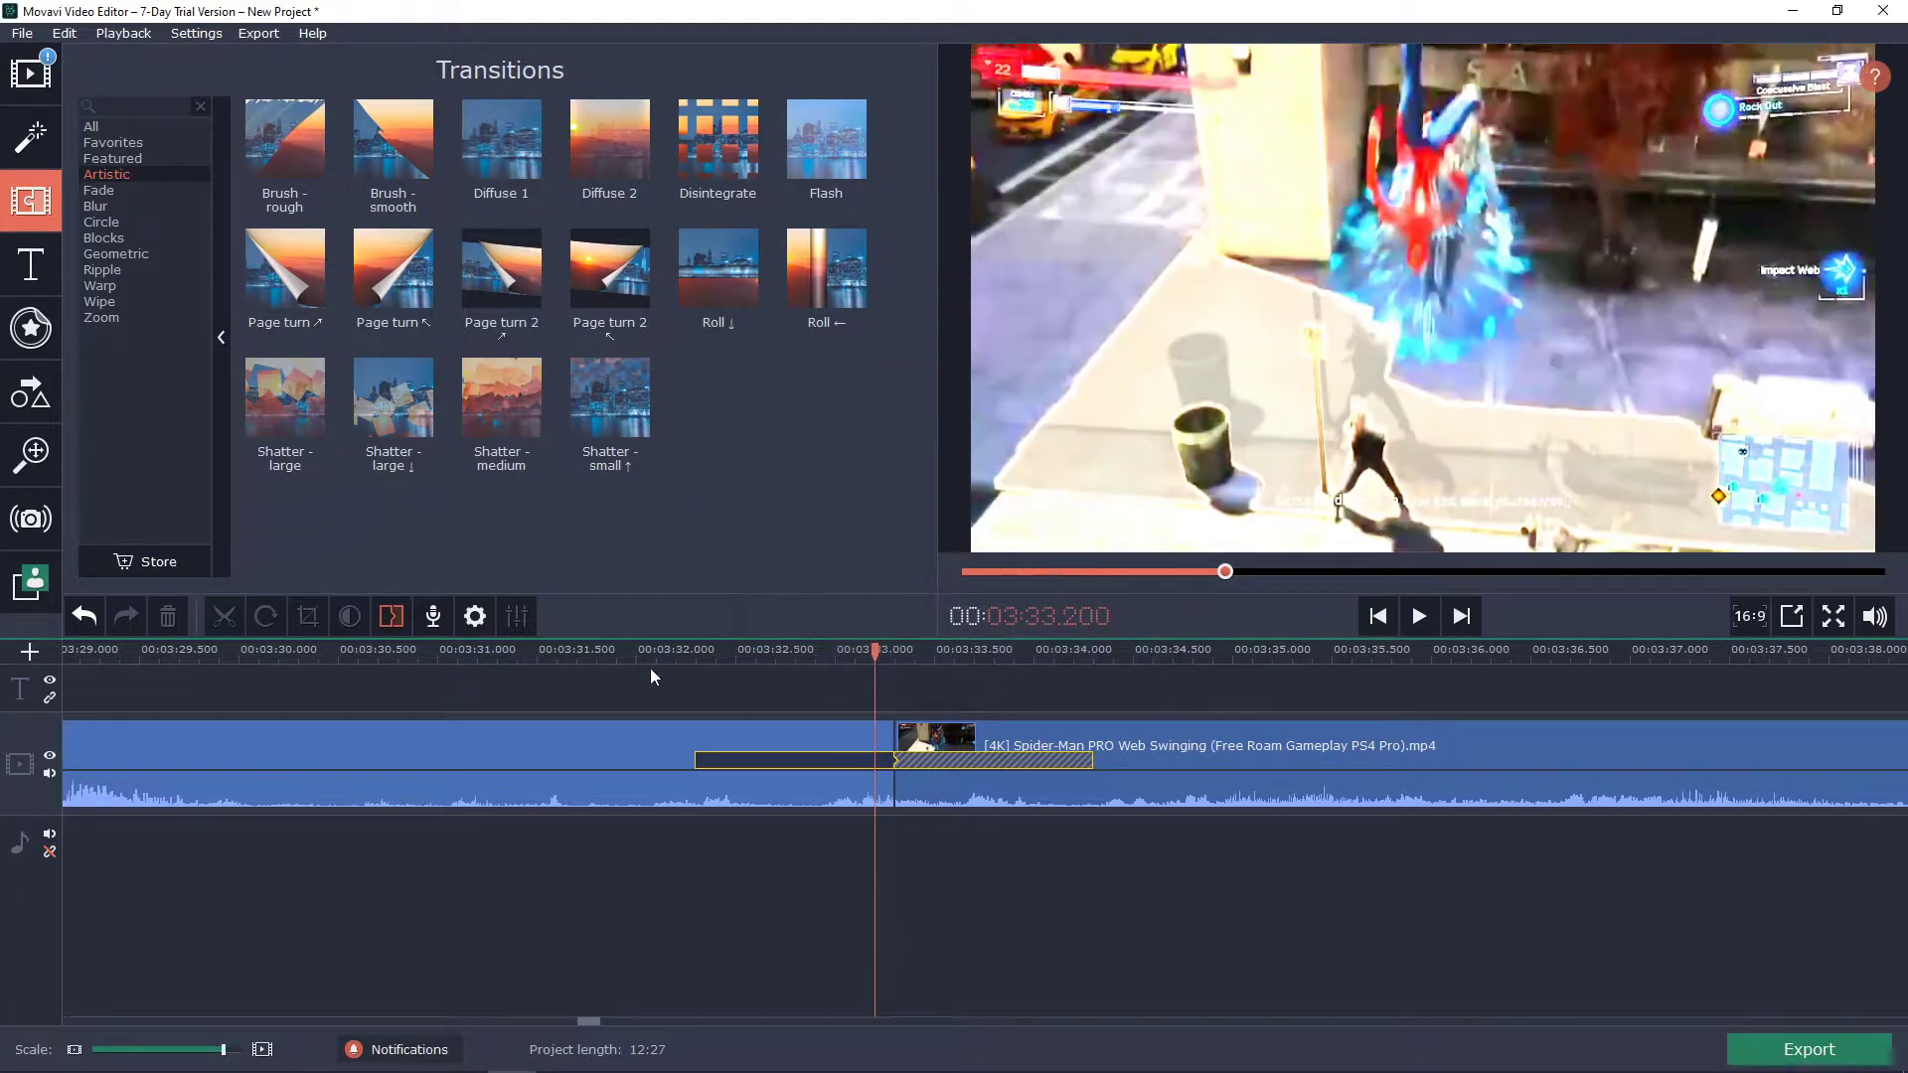
click(685, 651)
key(space)
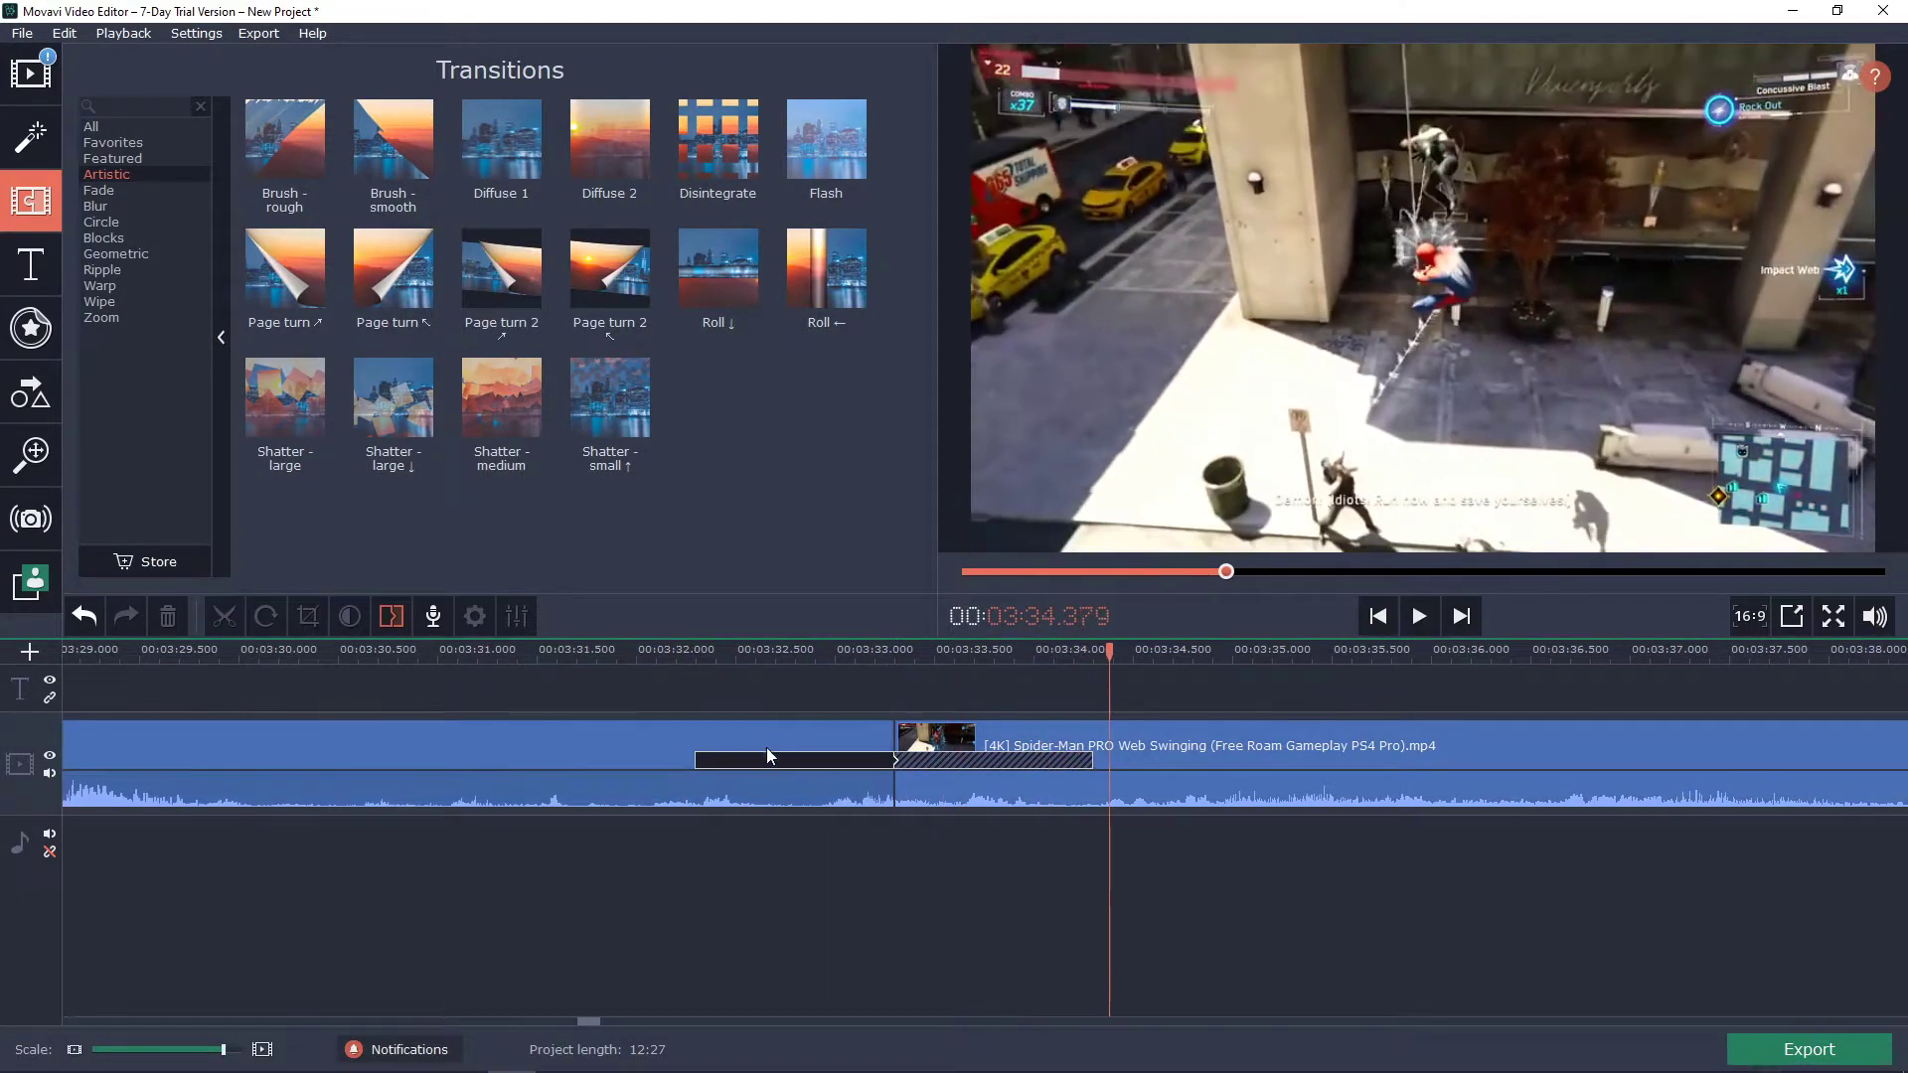
click(767, 755)
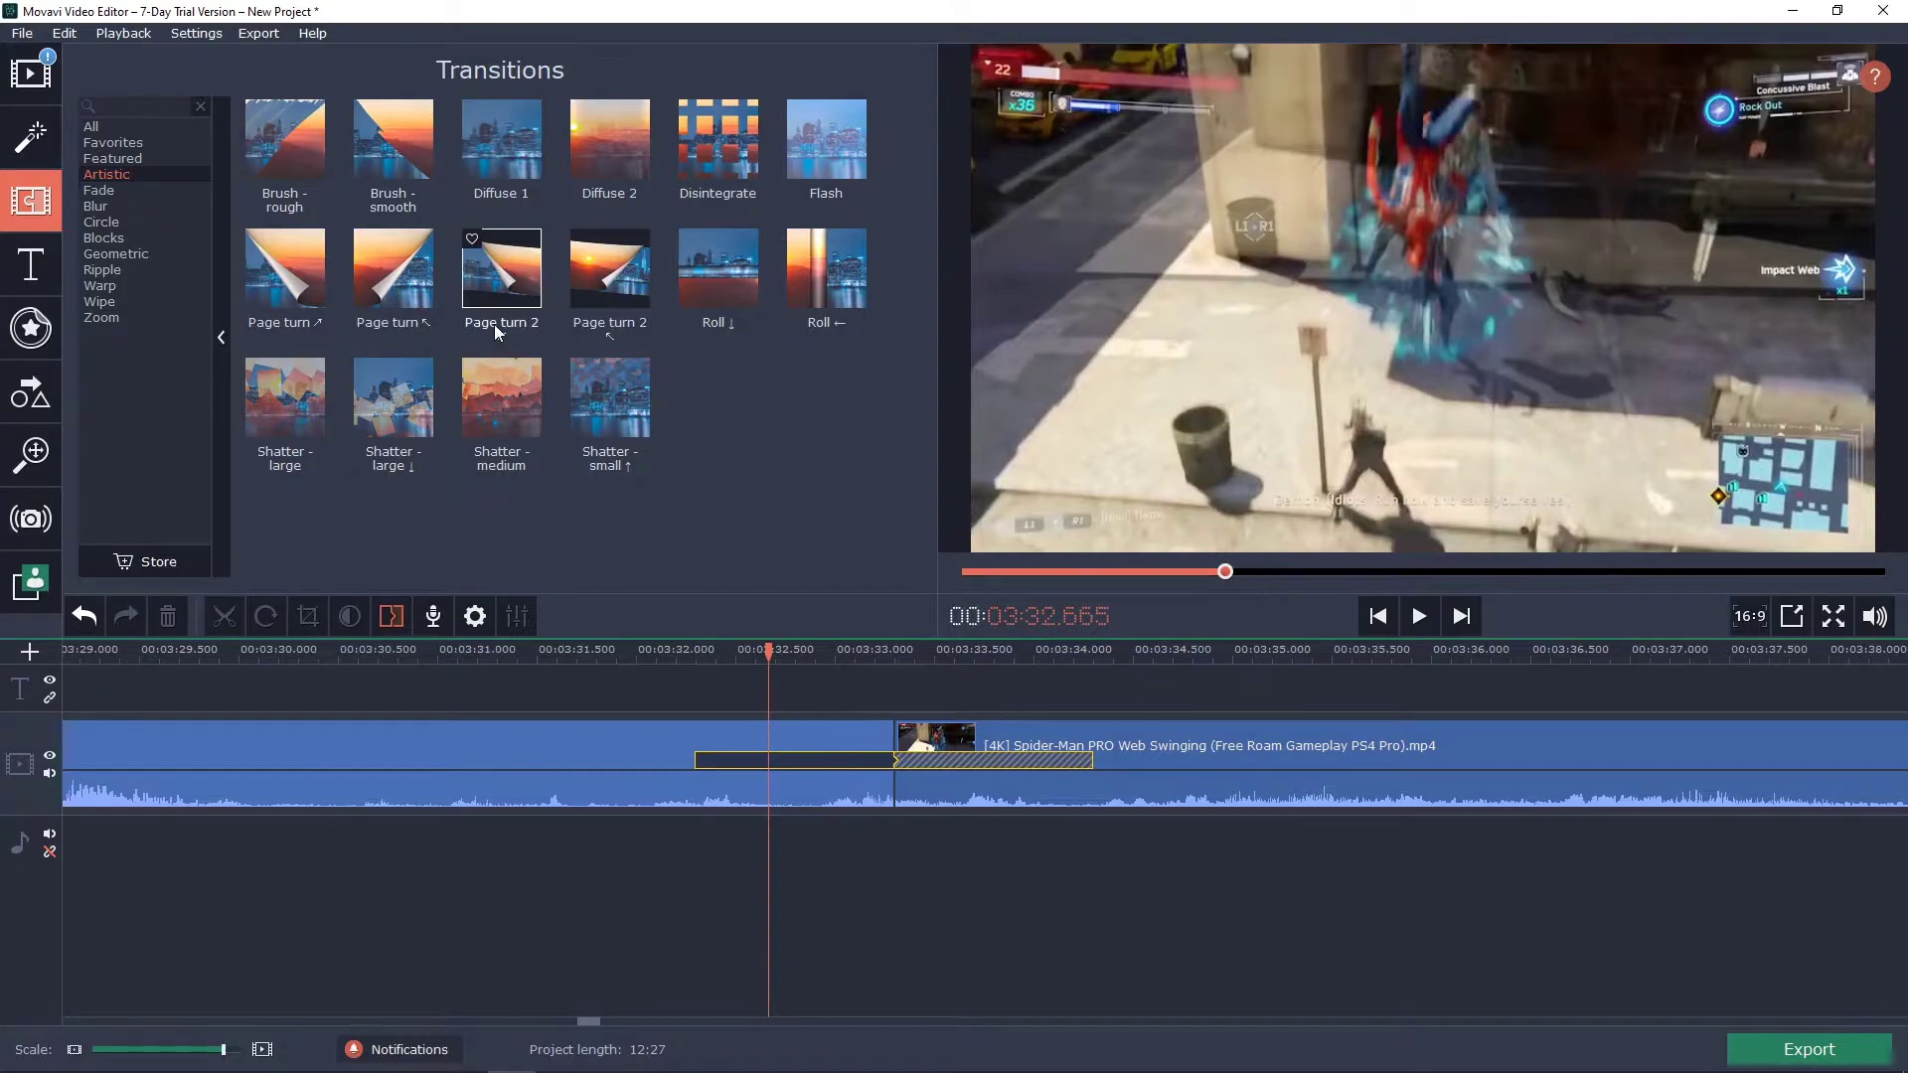
click(493, 323)
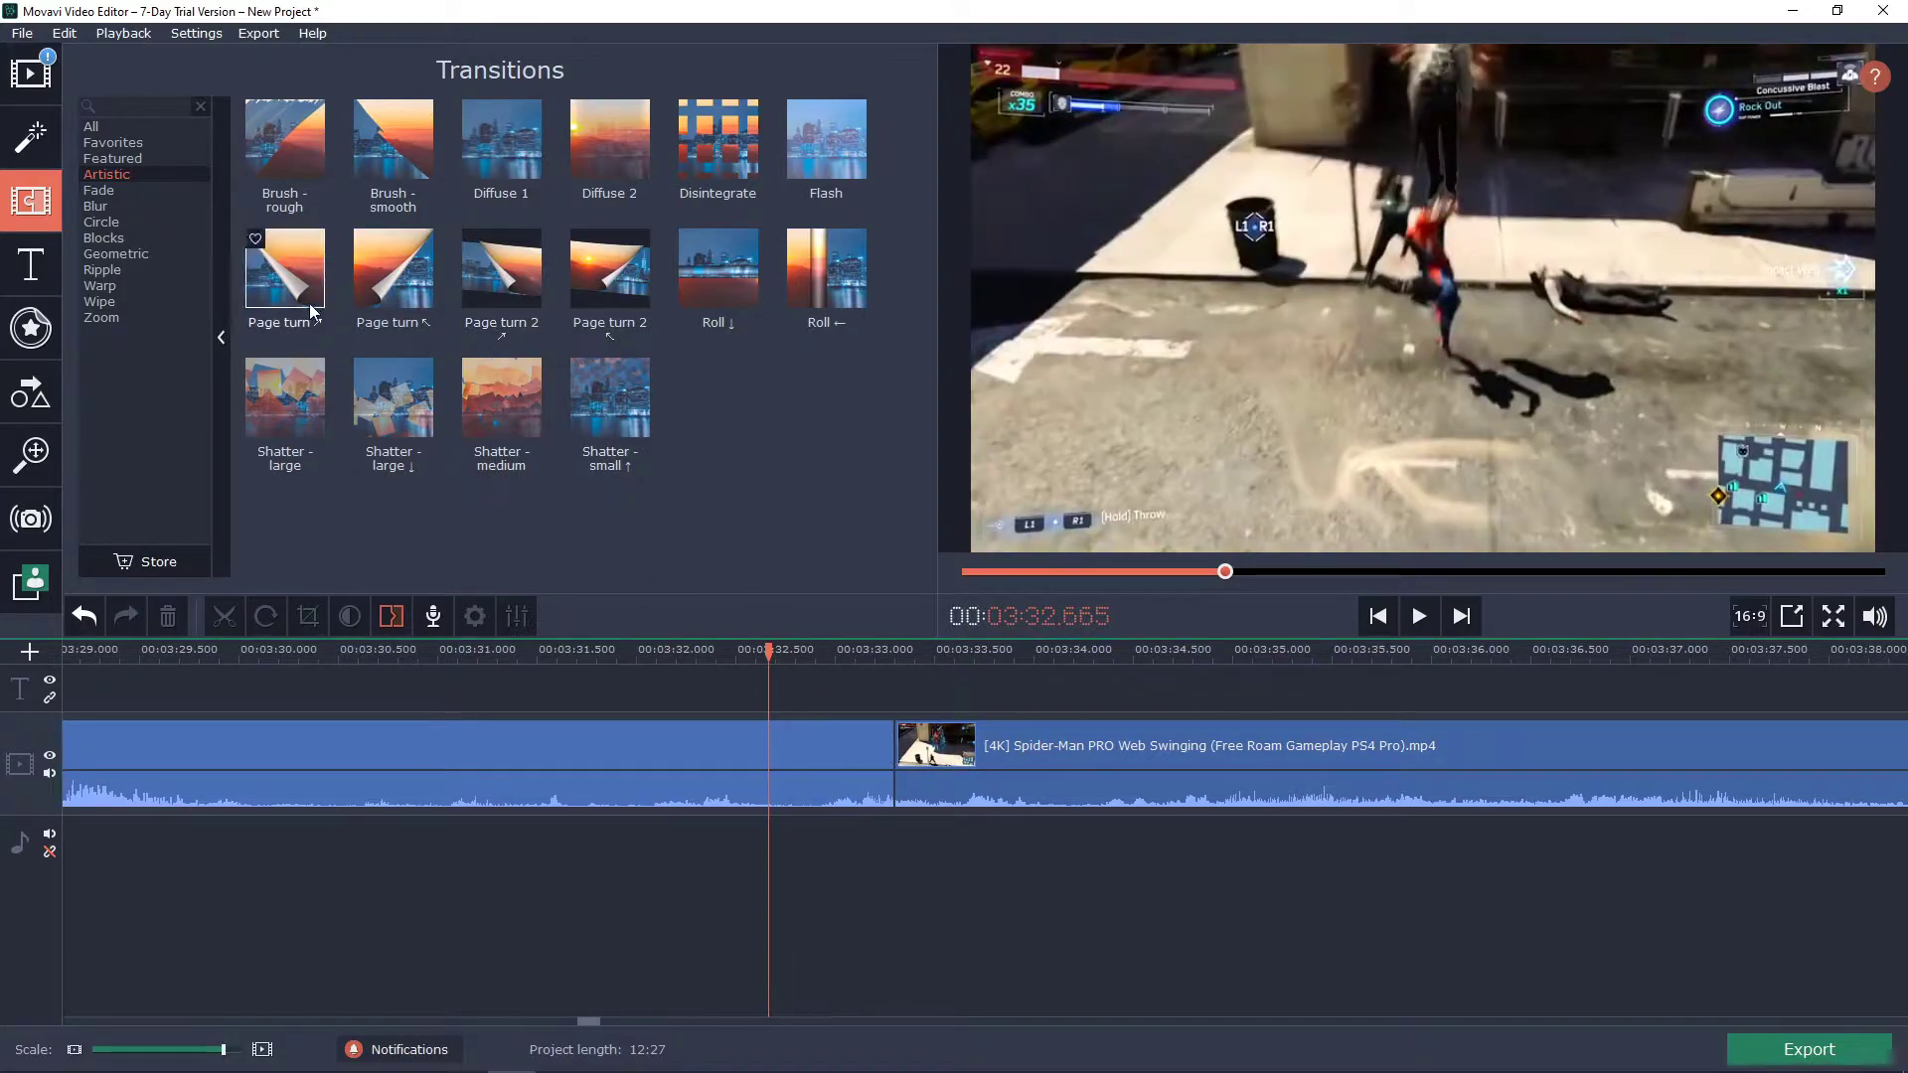
Step: Place a Crossfade from the Fade category on the cut and set its duration to 5.000 seconds
click(84, 188)
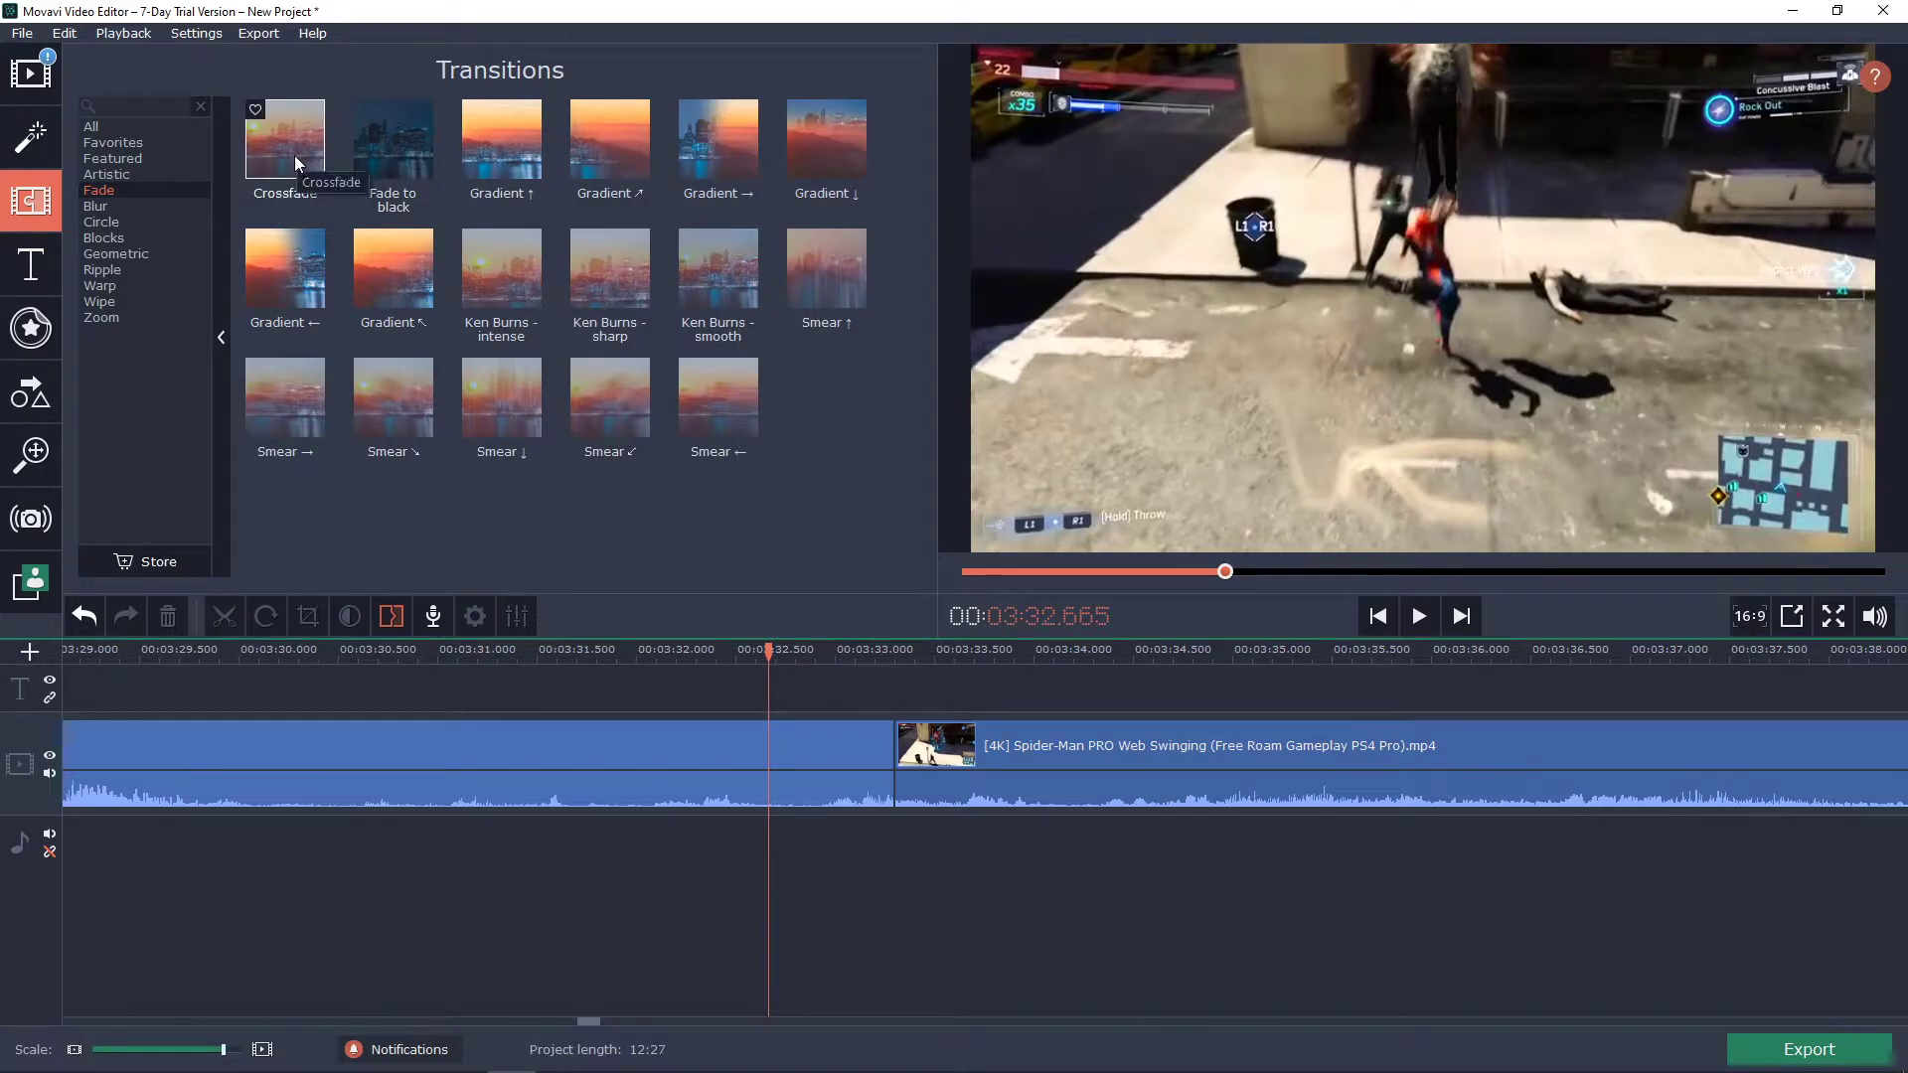
drag(294, 155, 877, 759)
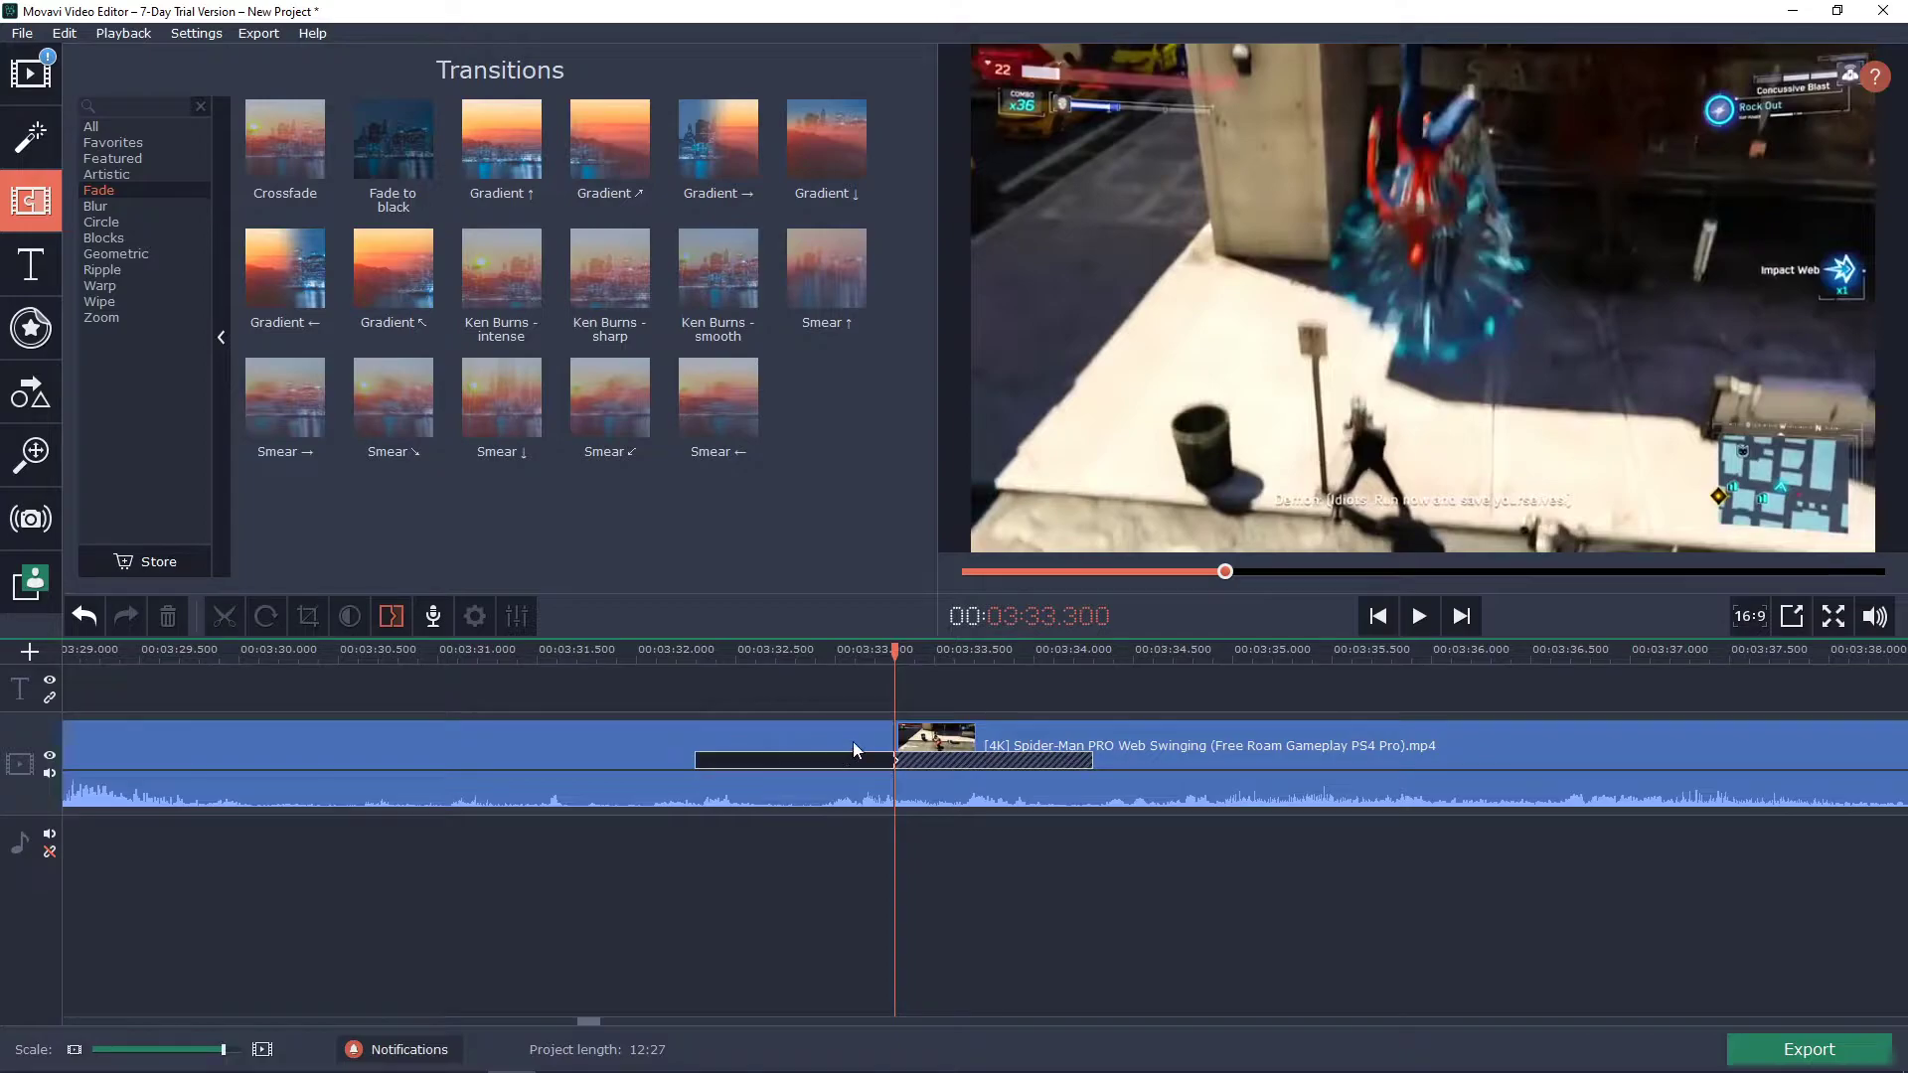
double_click(858, 760)
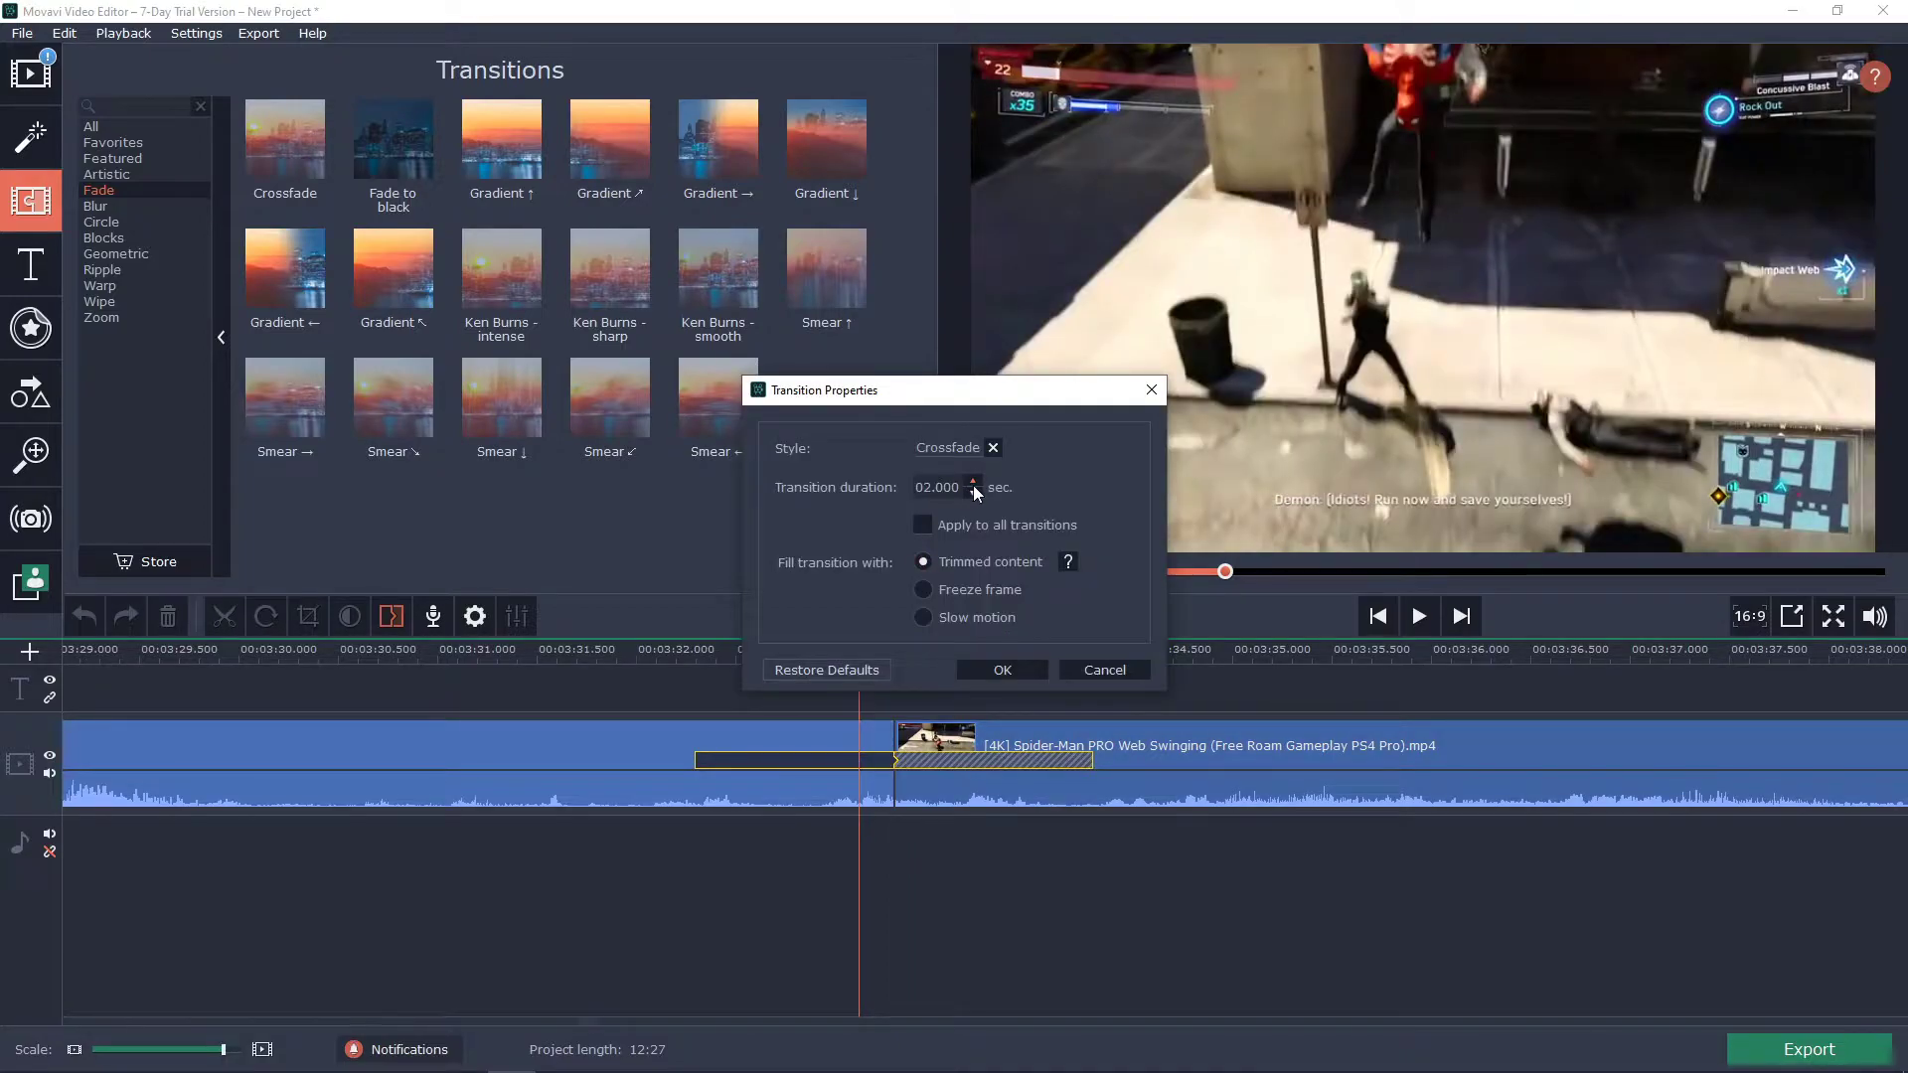
click(974, 483)
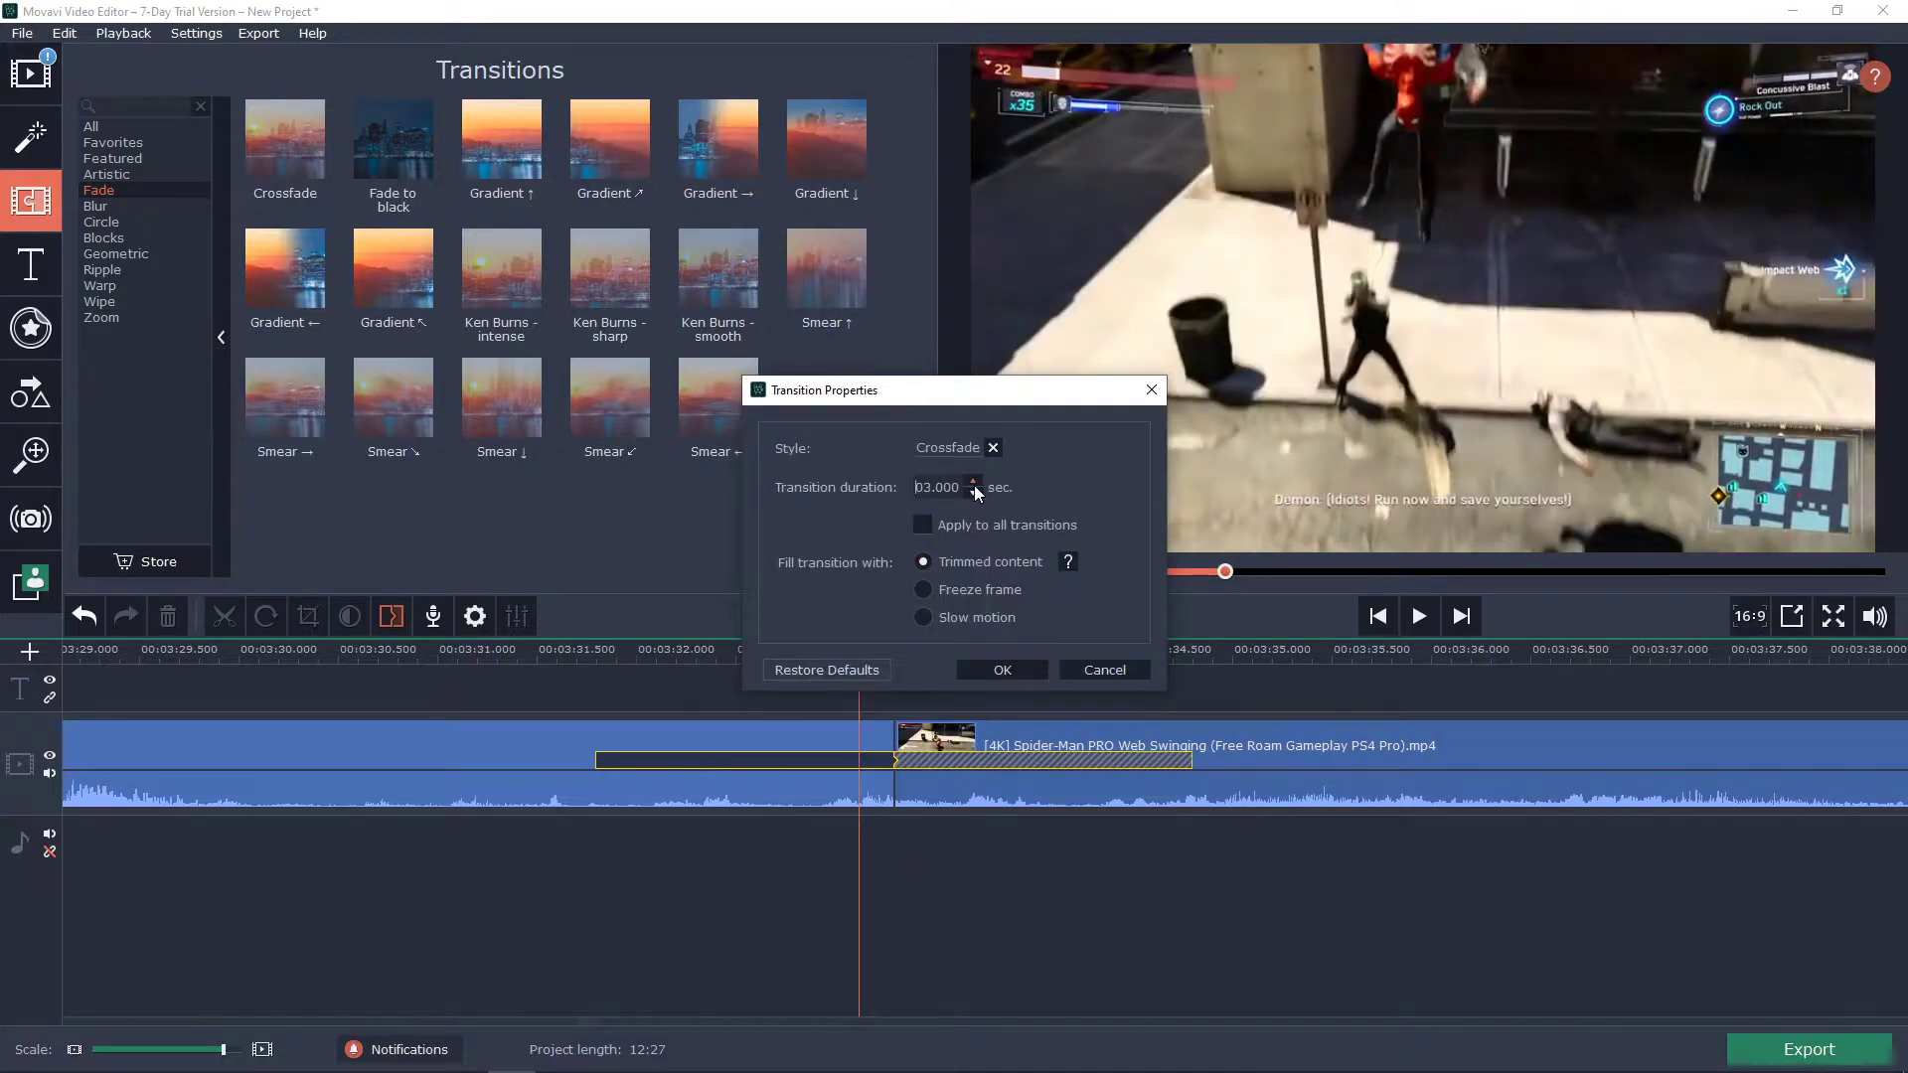
click(975, 486)
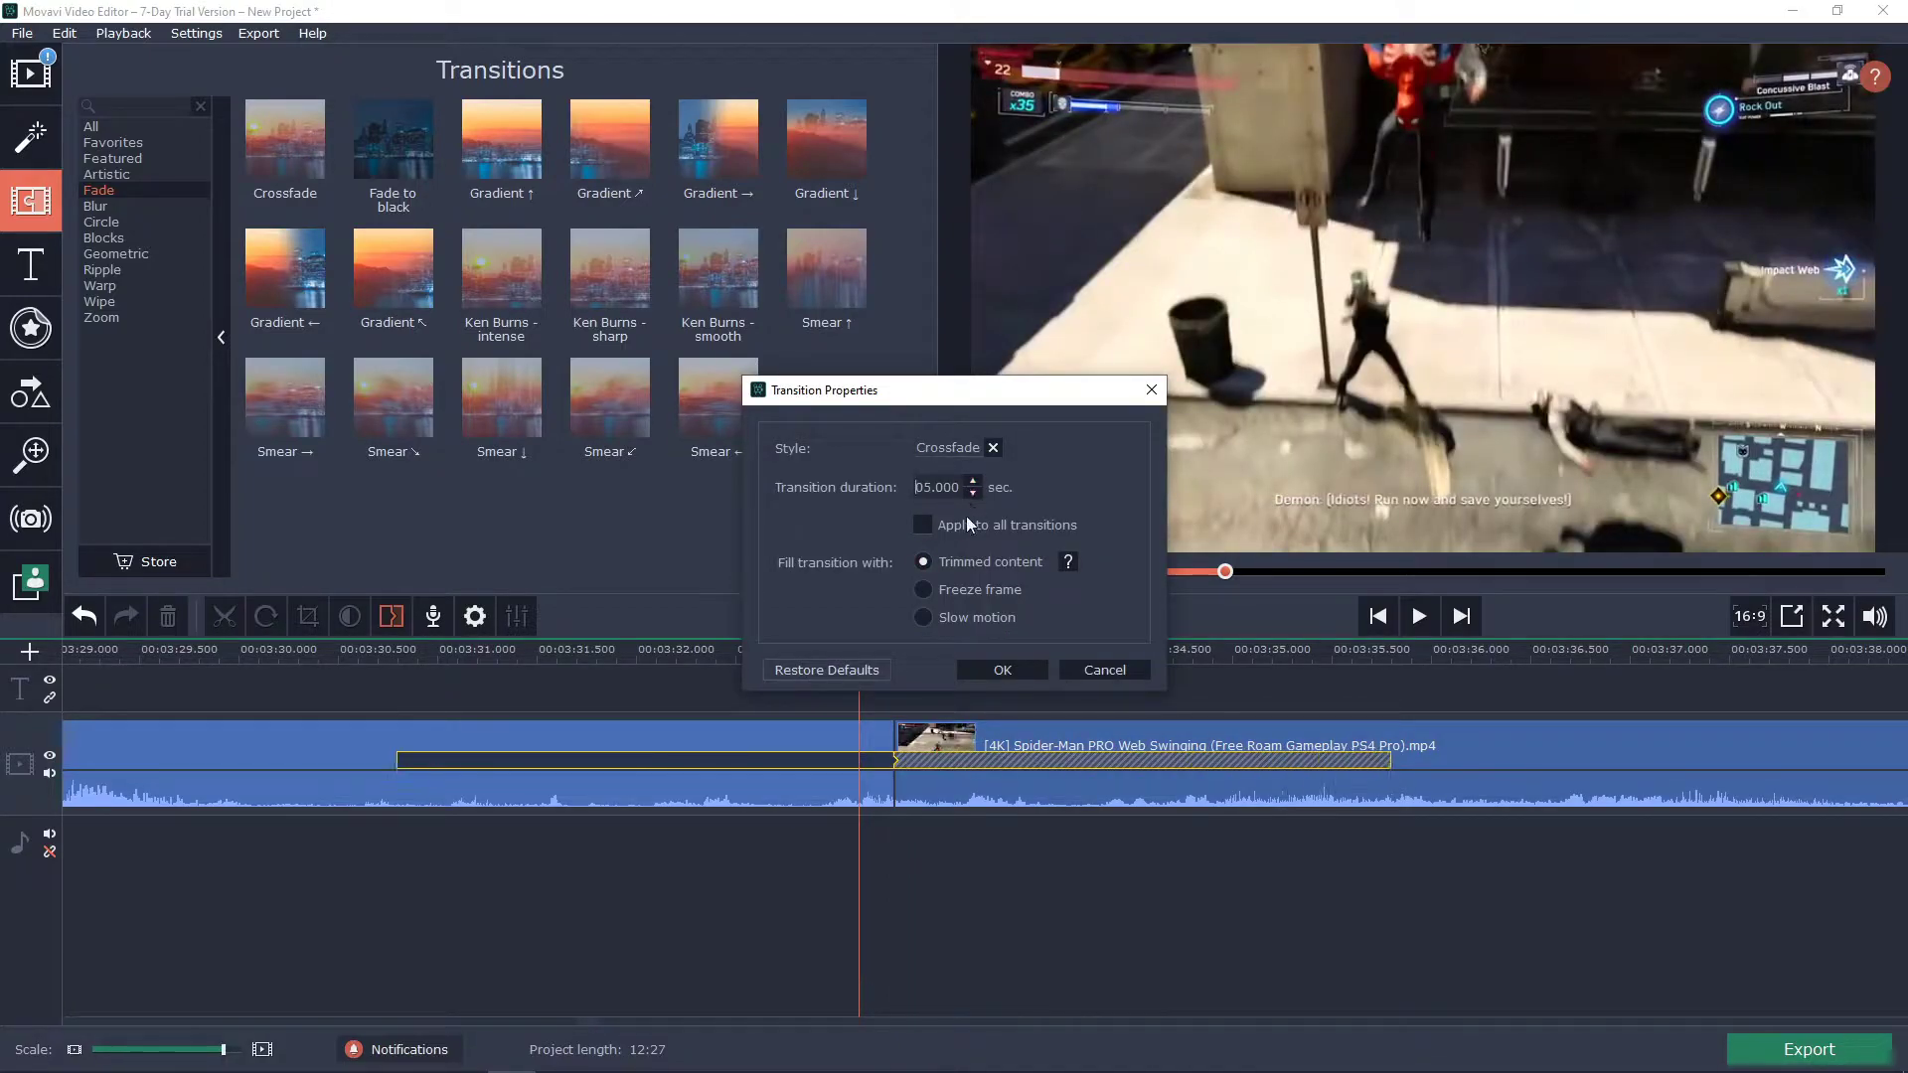
click(1002, 670)
click(394, 651)
key(space)
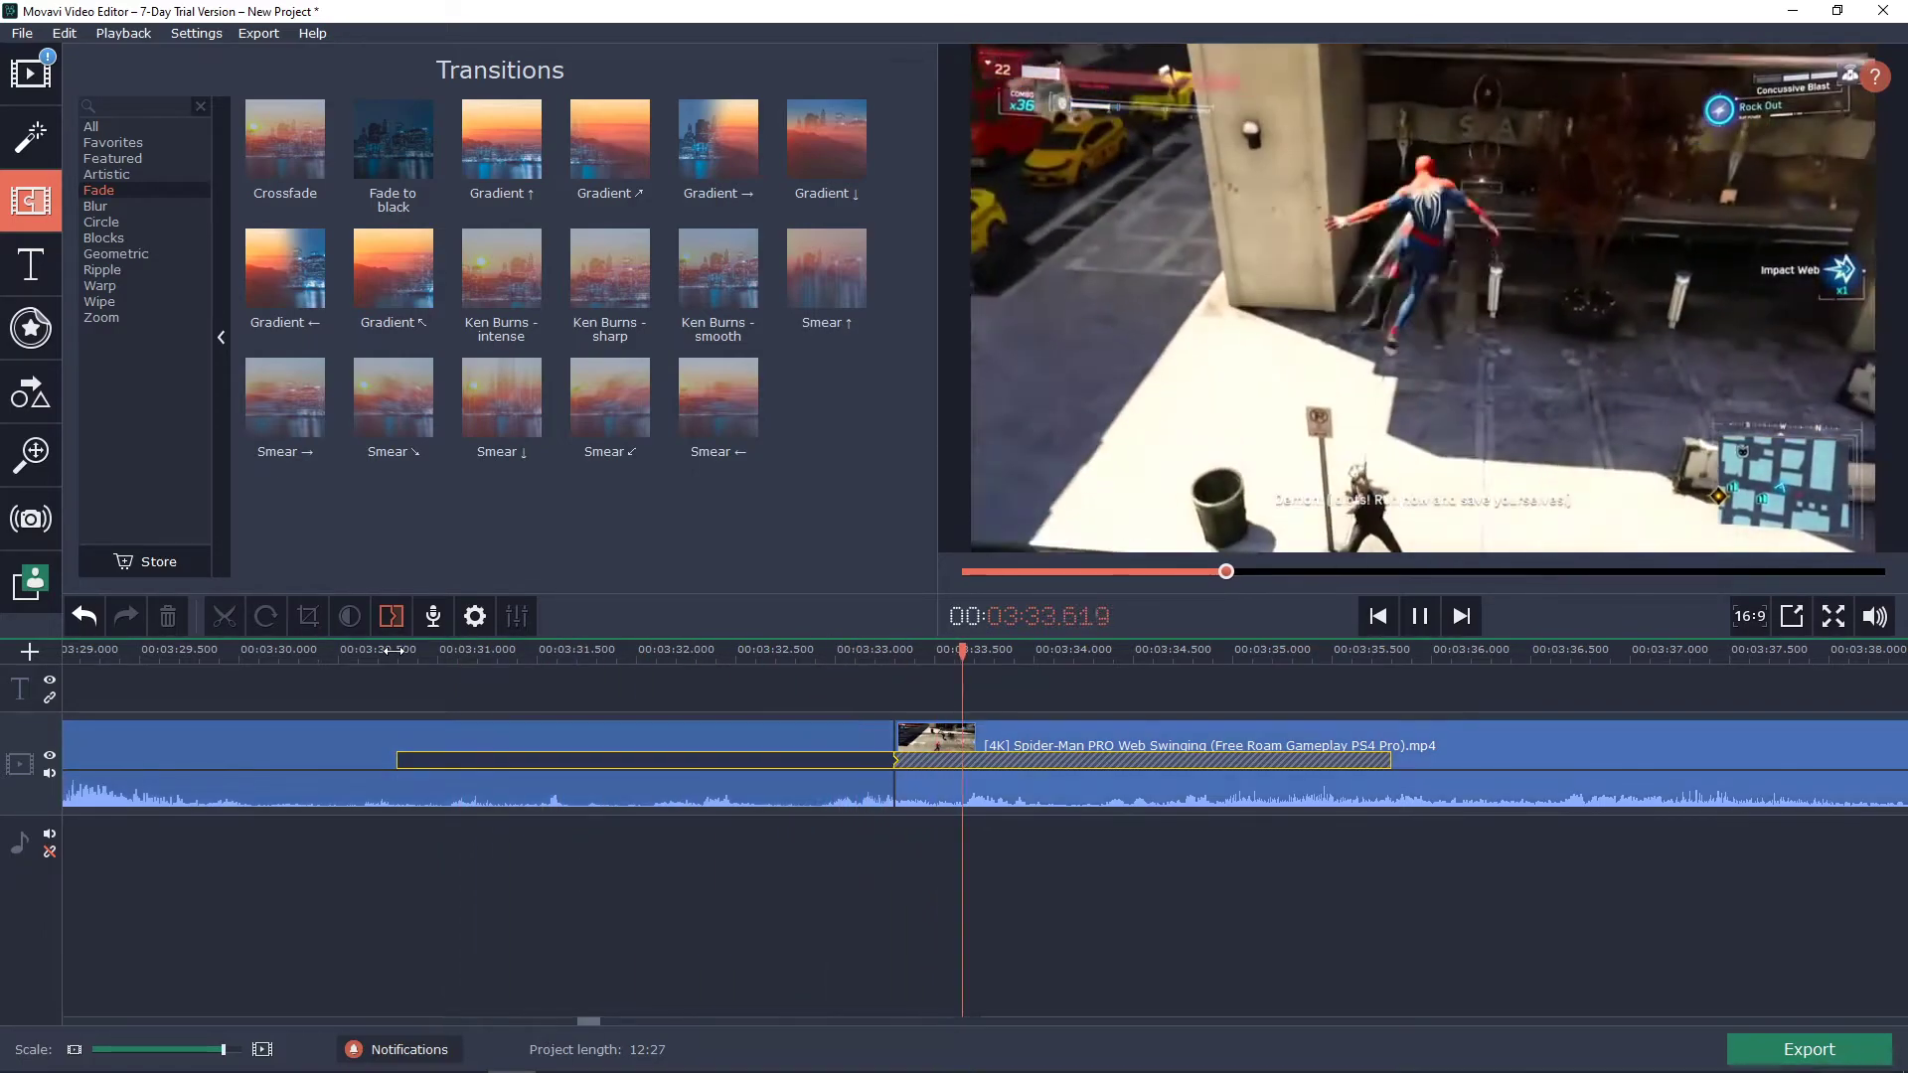
key(space)
click(632, 755)
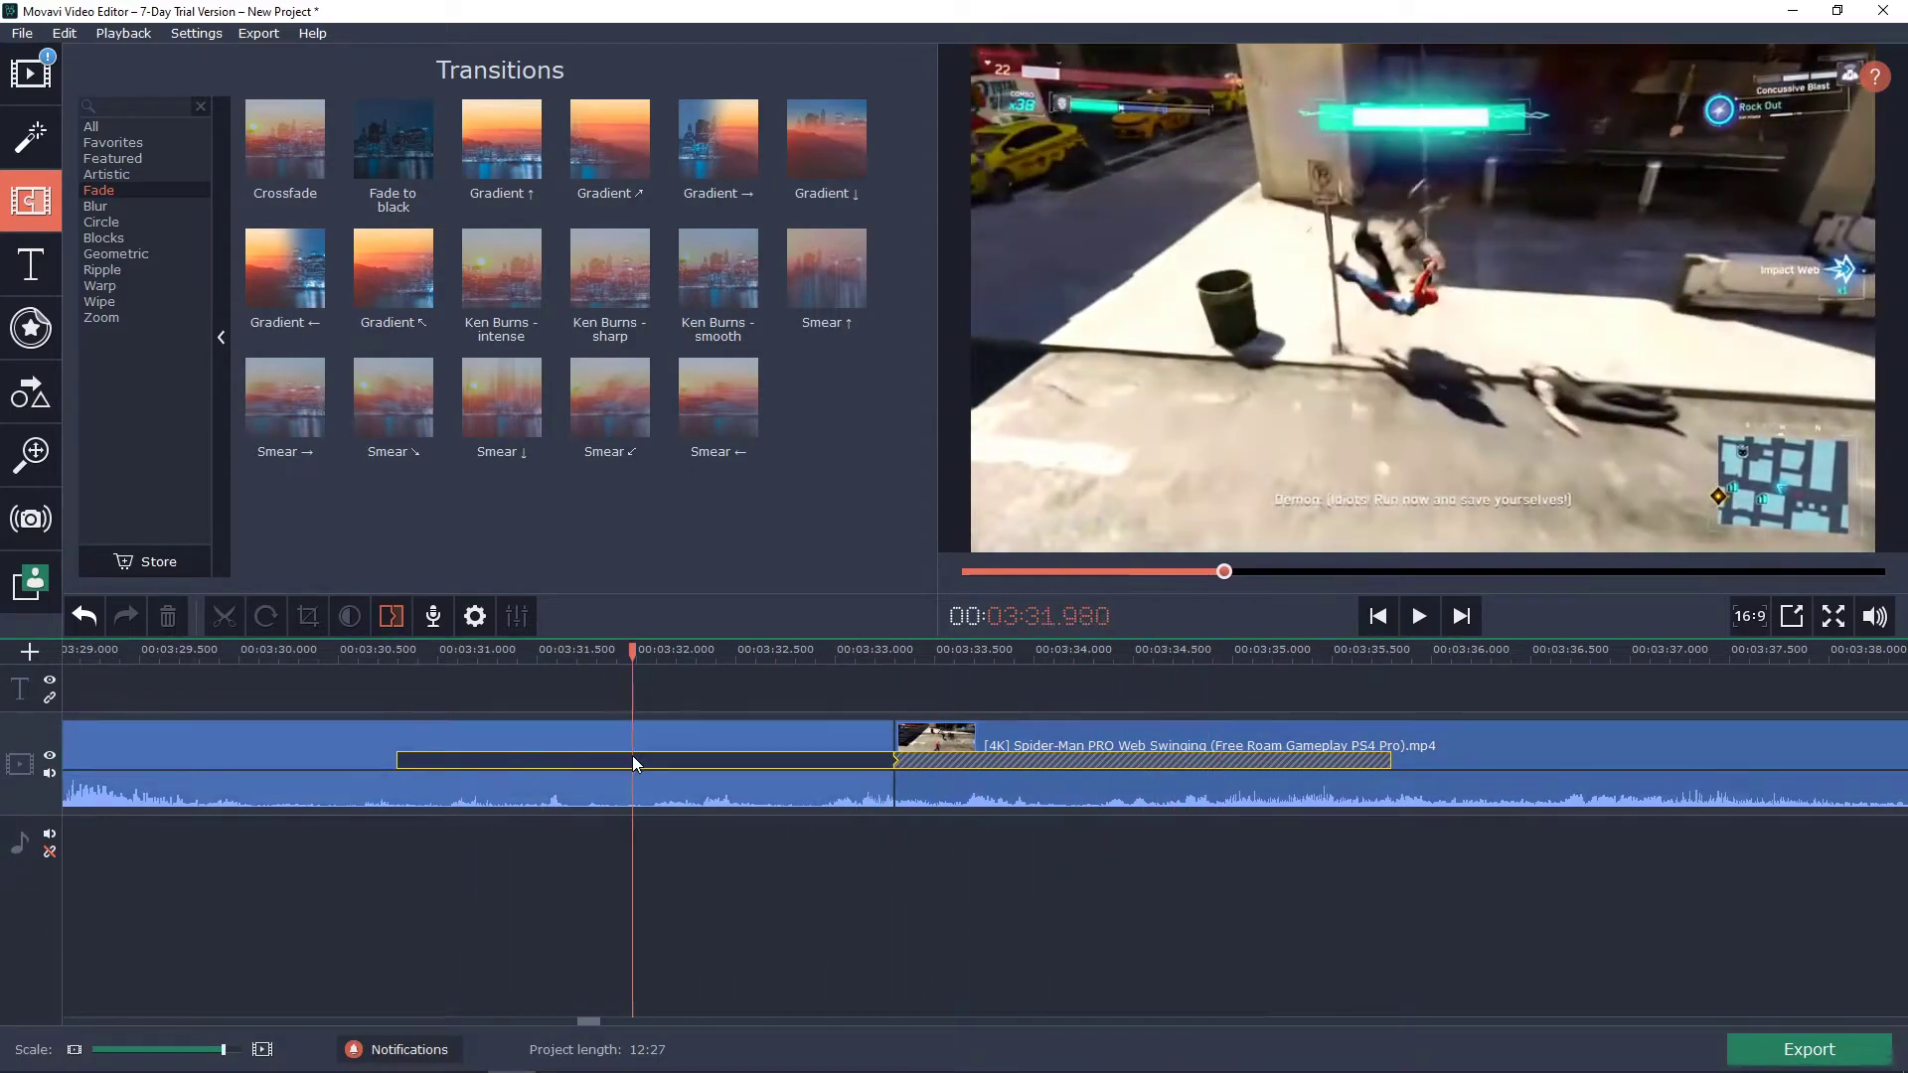
scroll(693, 759, right, 1)
scroll(694, 759, right, 2)
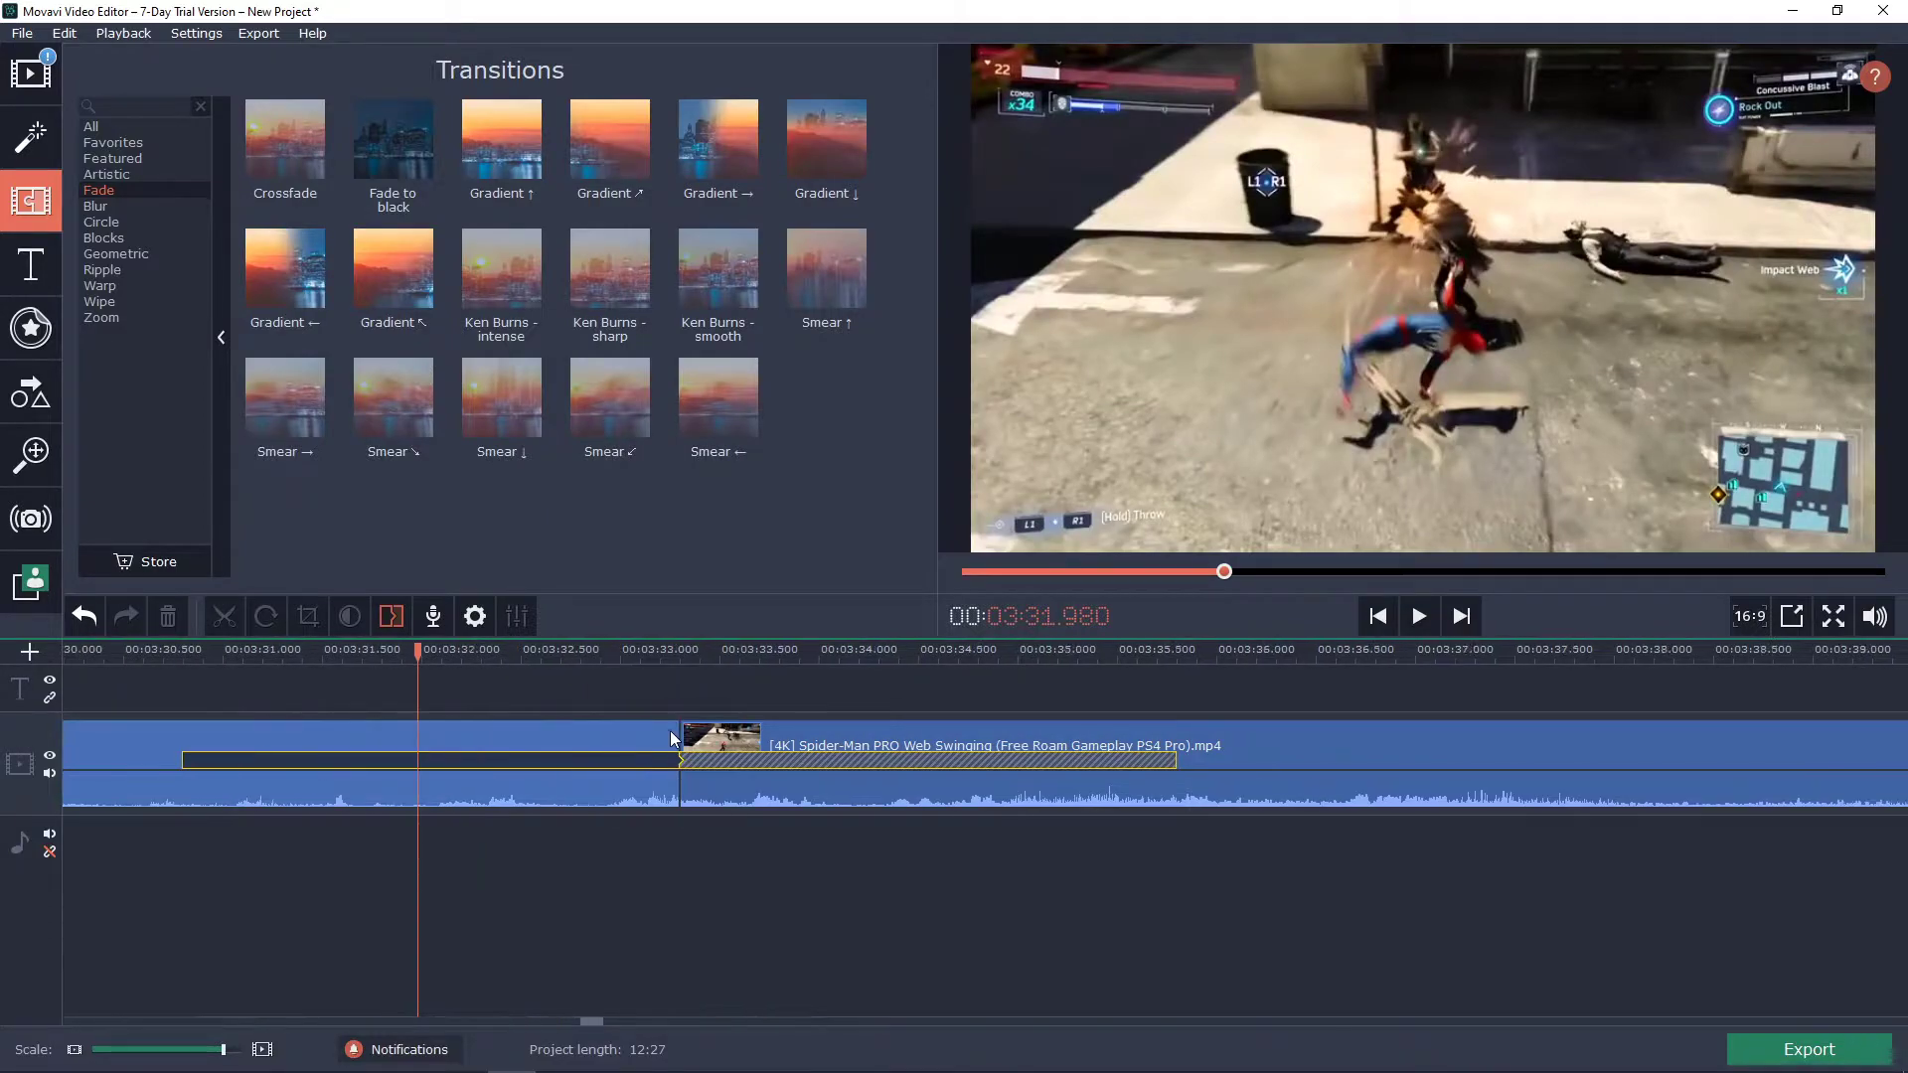
scroll(670, 730, down, 1)
click(1023, 760)
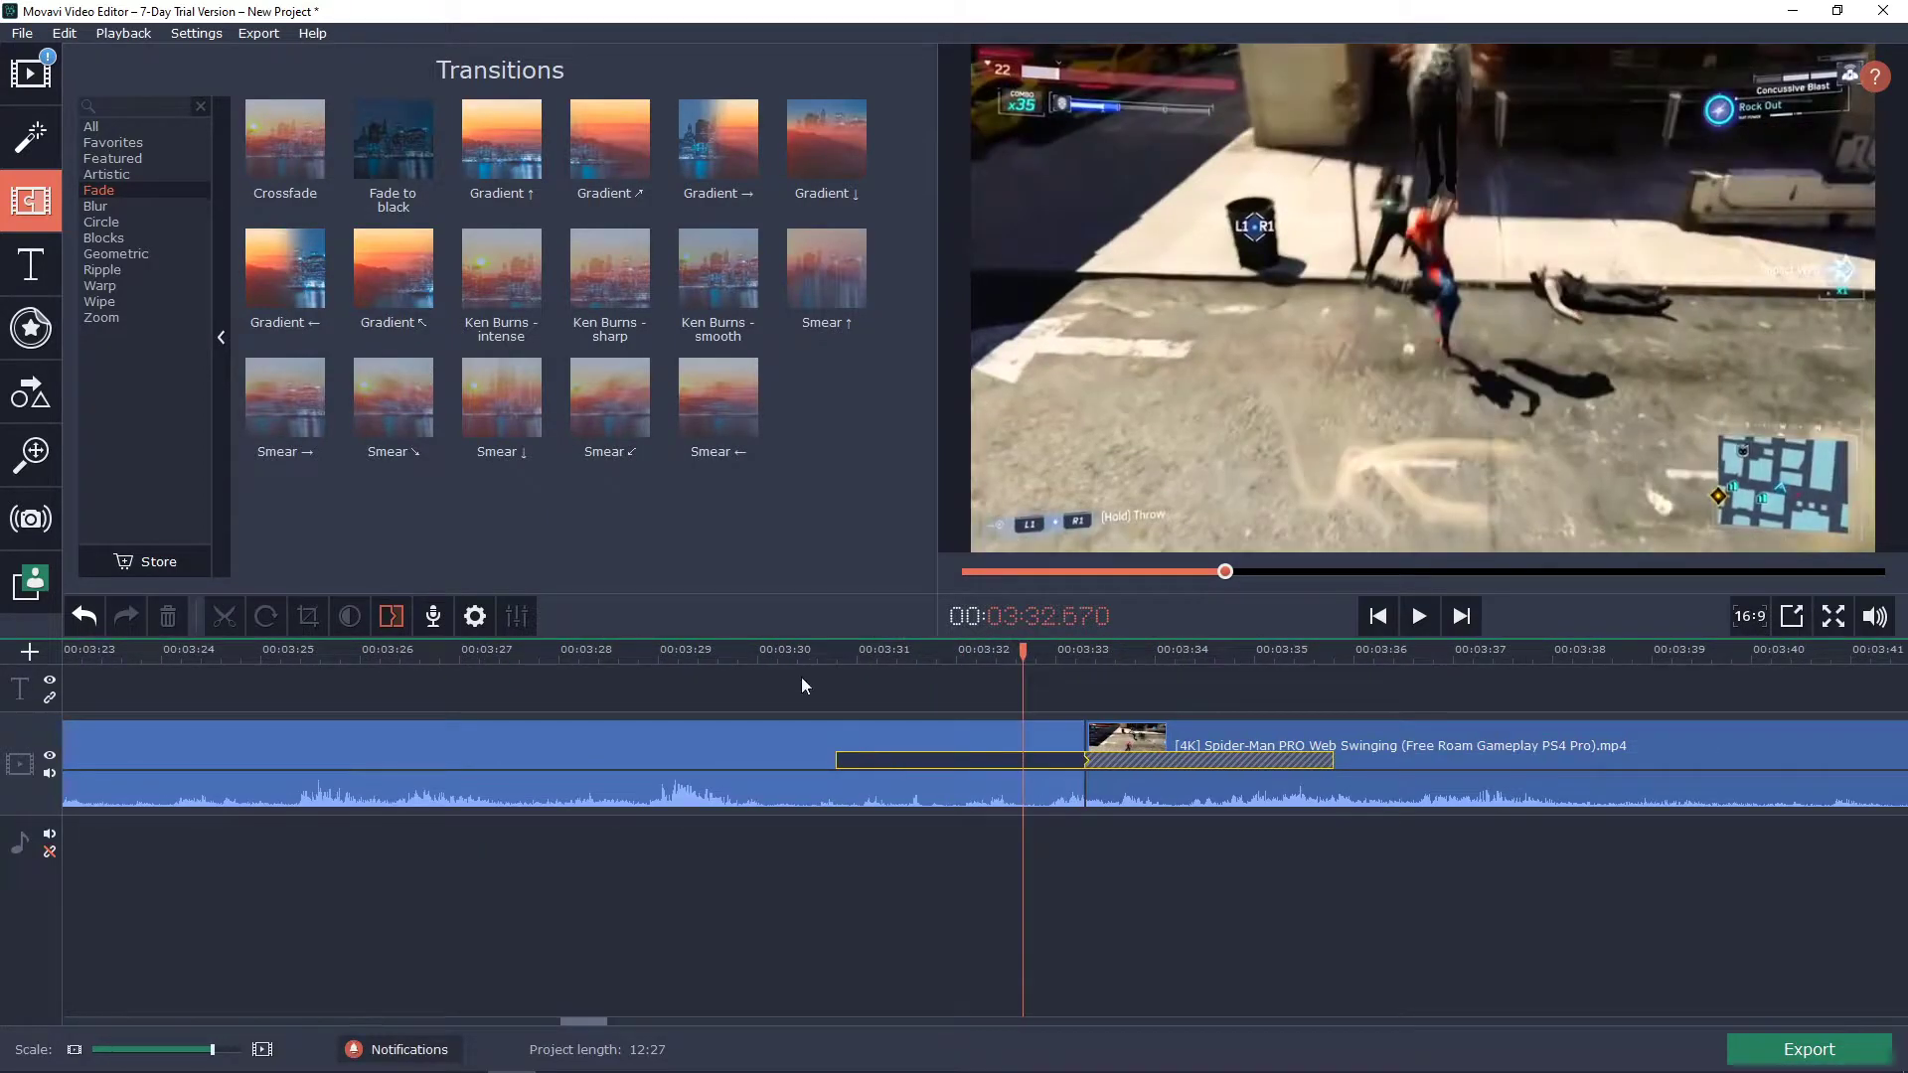
Step: Split the clip after the crossfade at 03:39.310
click(1128, 738)
click(1095, 737)
double_click(1130, 738)
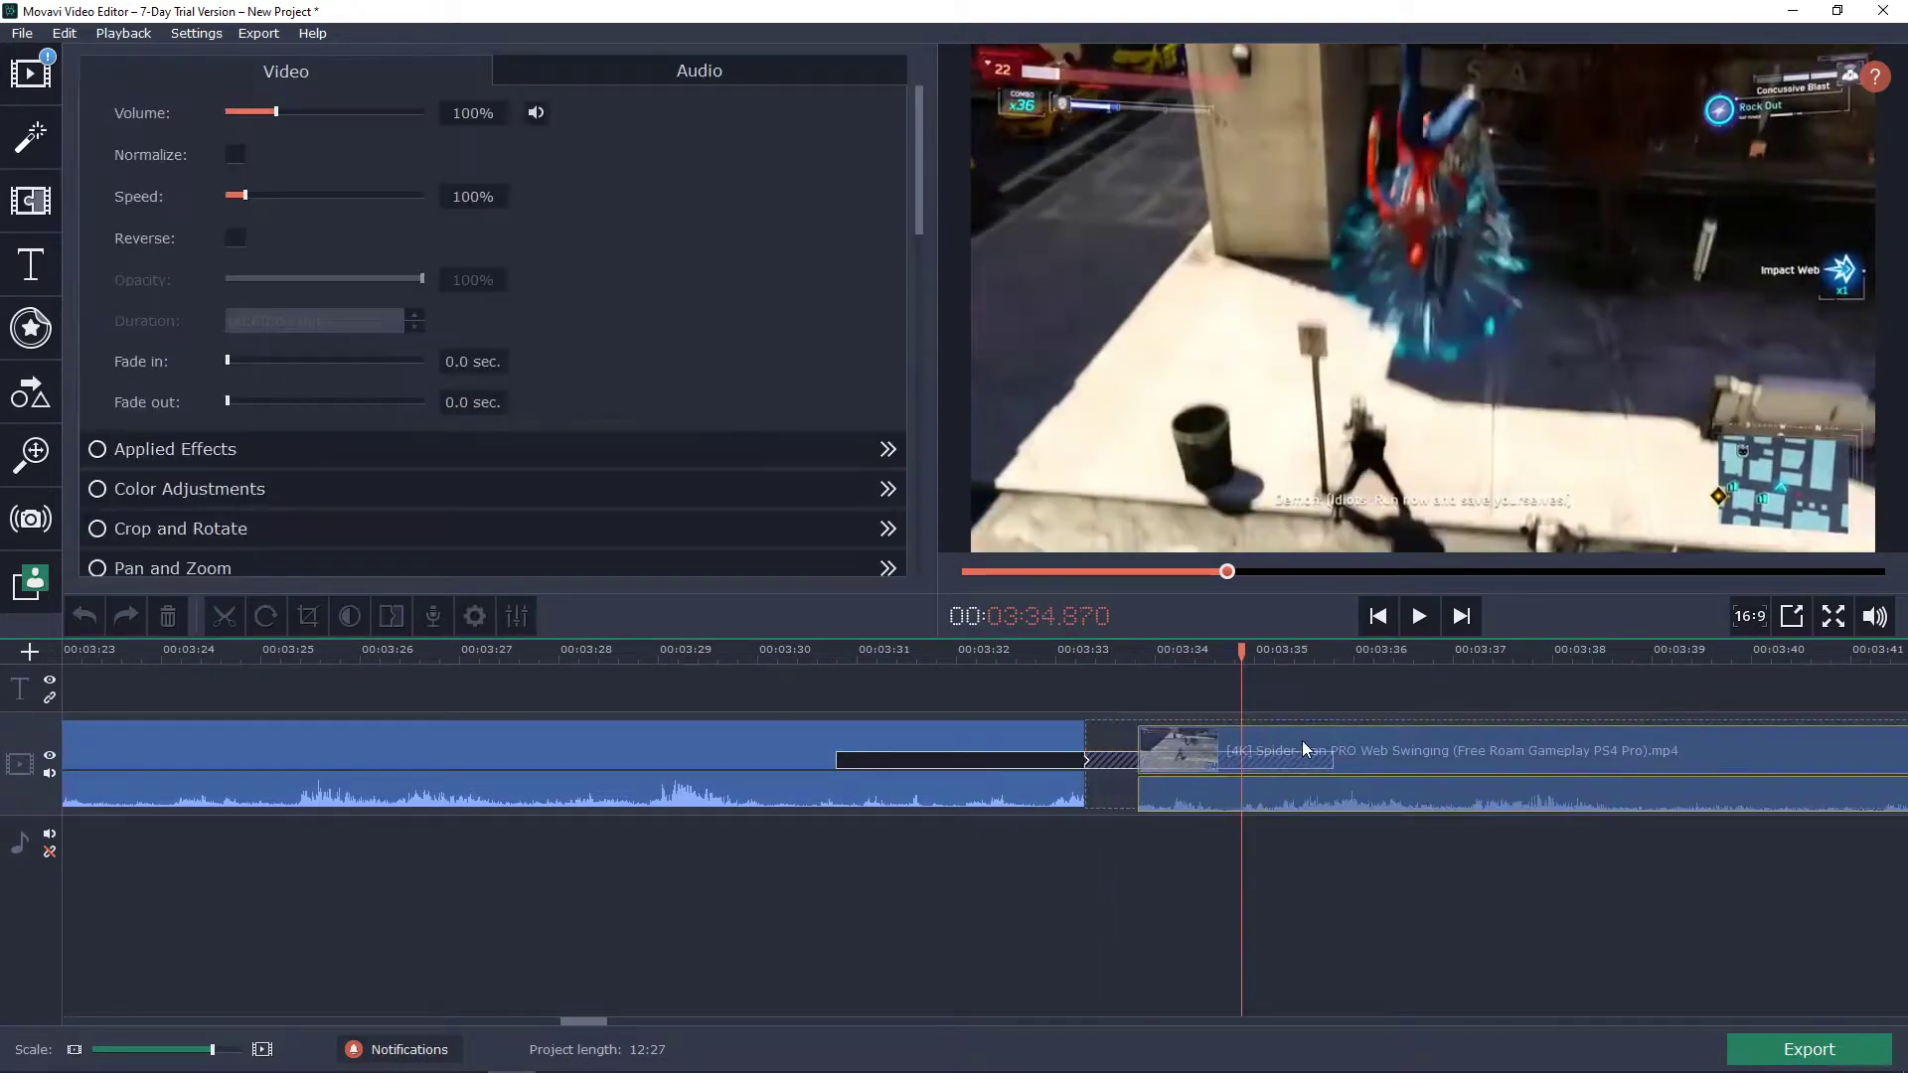
click(1553, 708)
click(1597, 654)
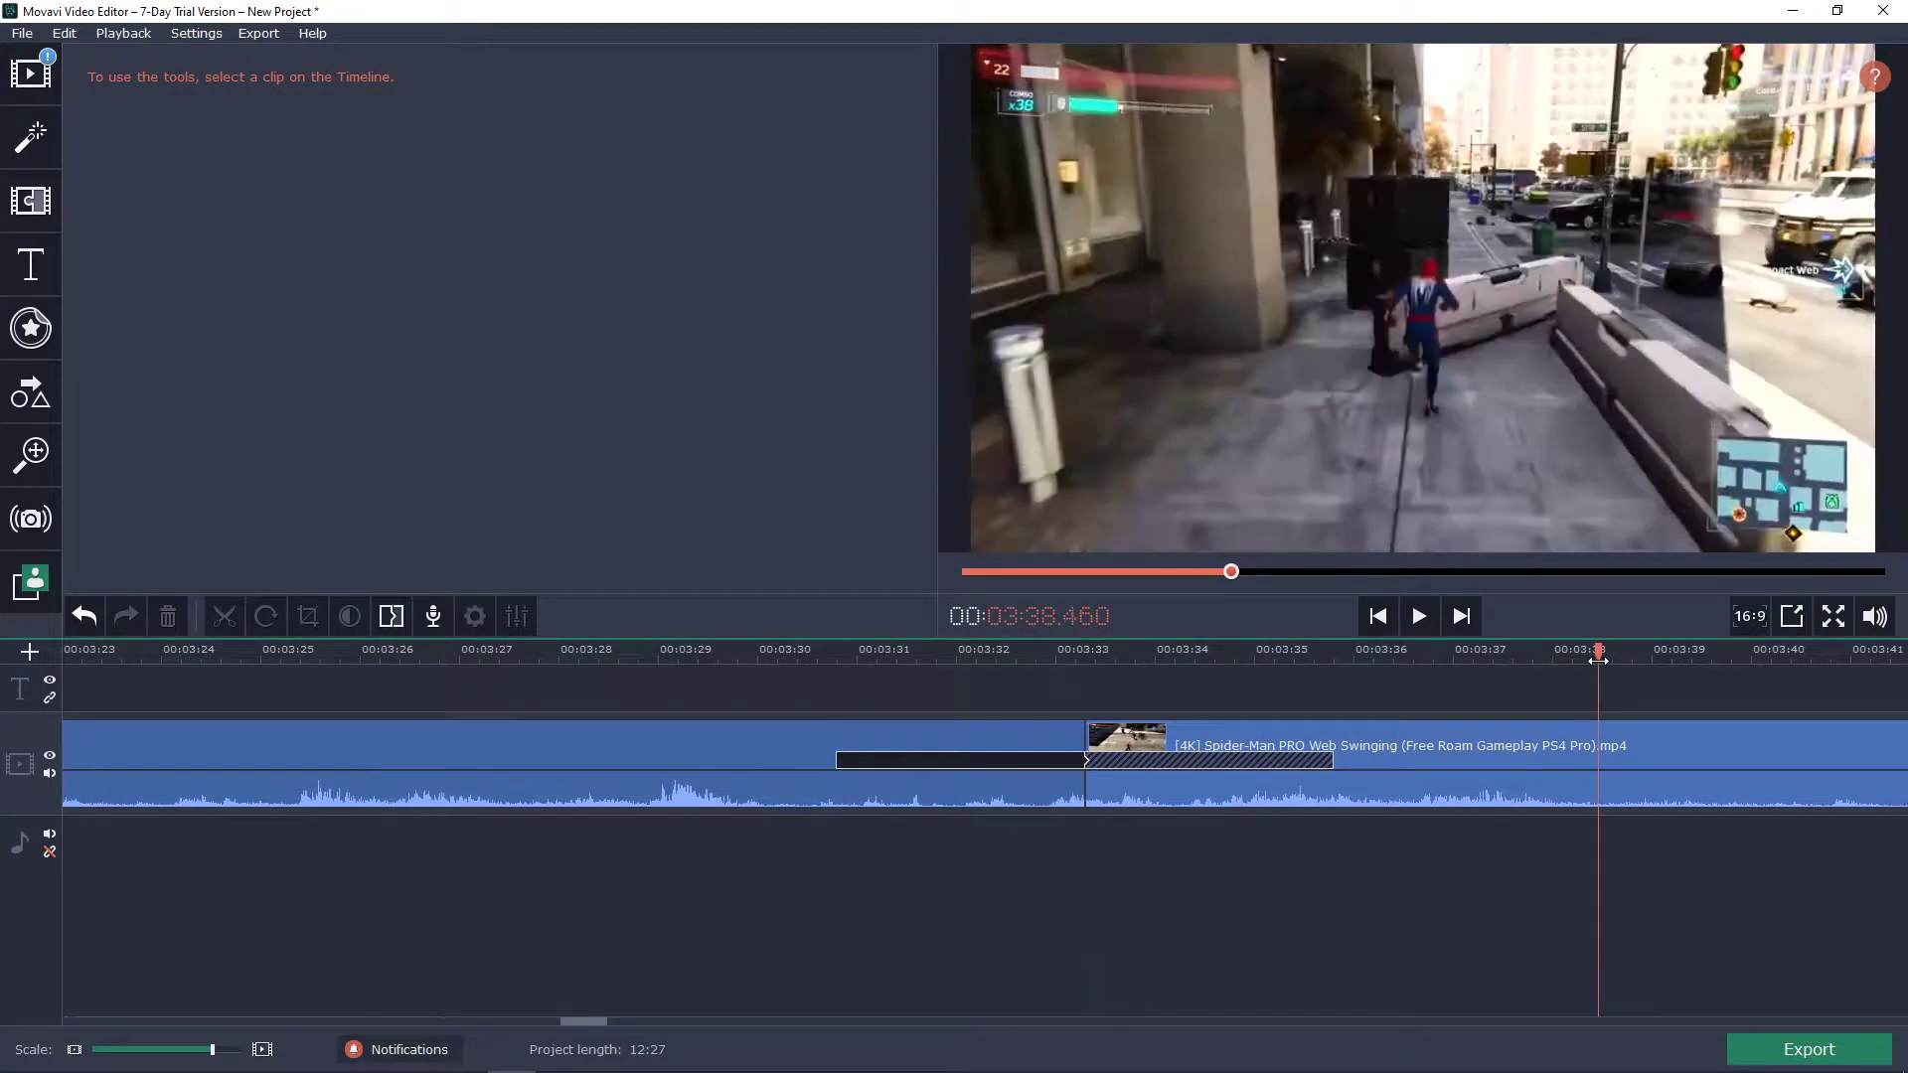
click(1683, 759)
click(225, 616)
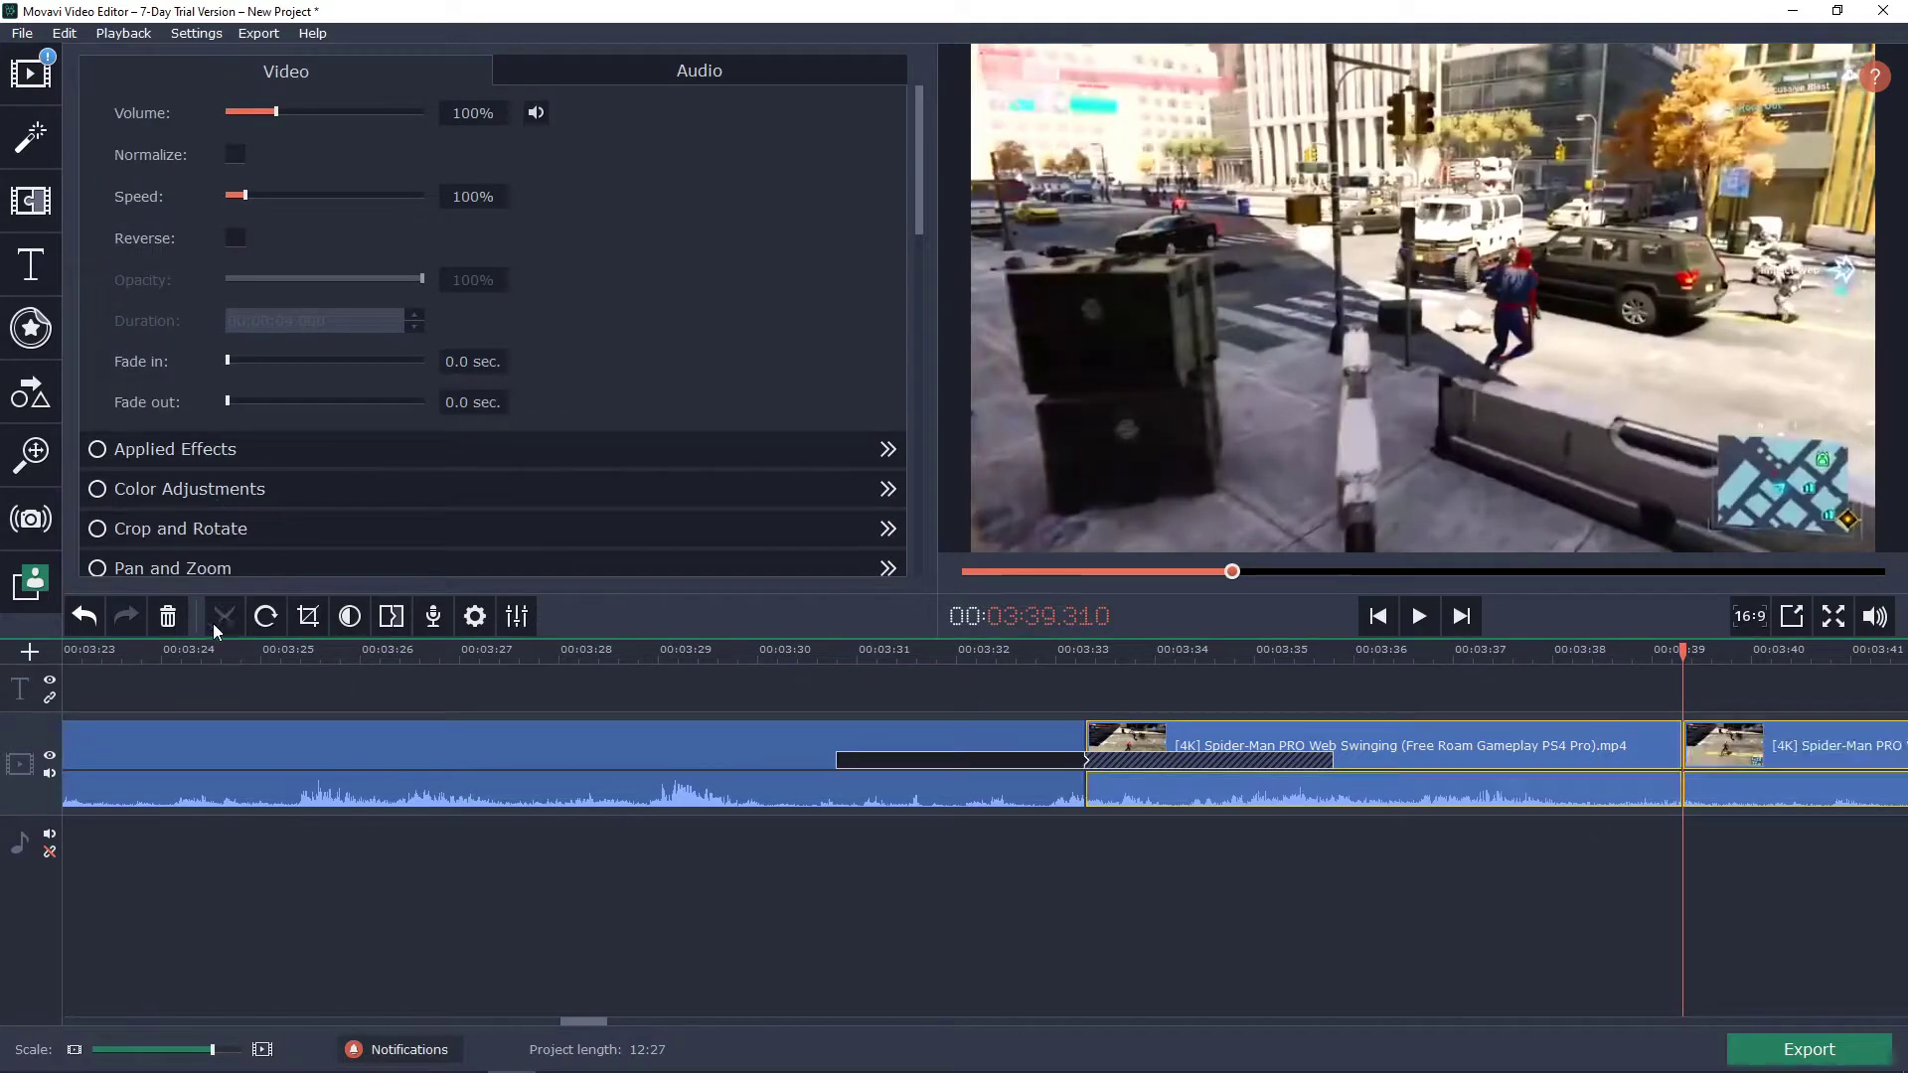
Step: Delete the six-second piece after the transition and play back the shortened section
click(1579, 748)
click(1421, 807)
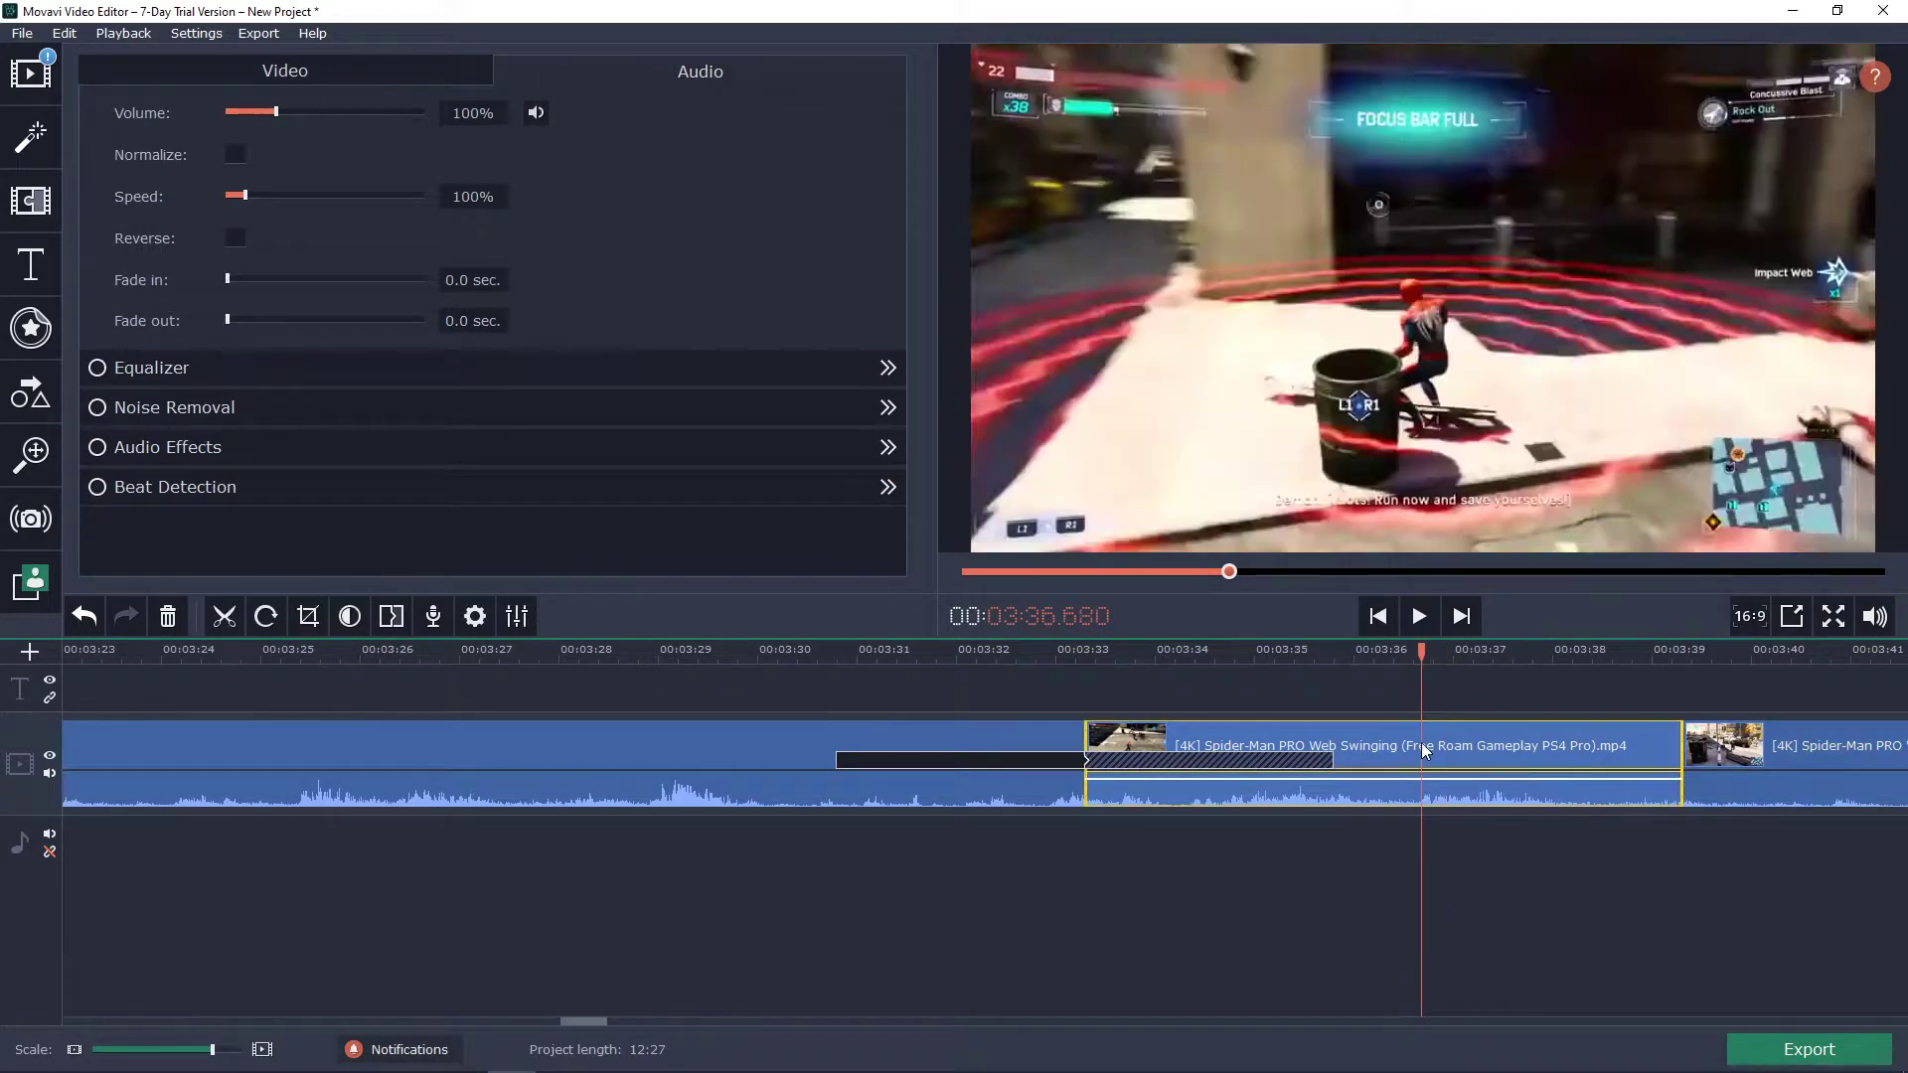
key(Delete)
click(1048, 653)
key(space)
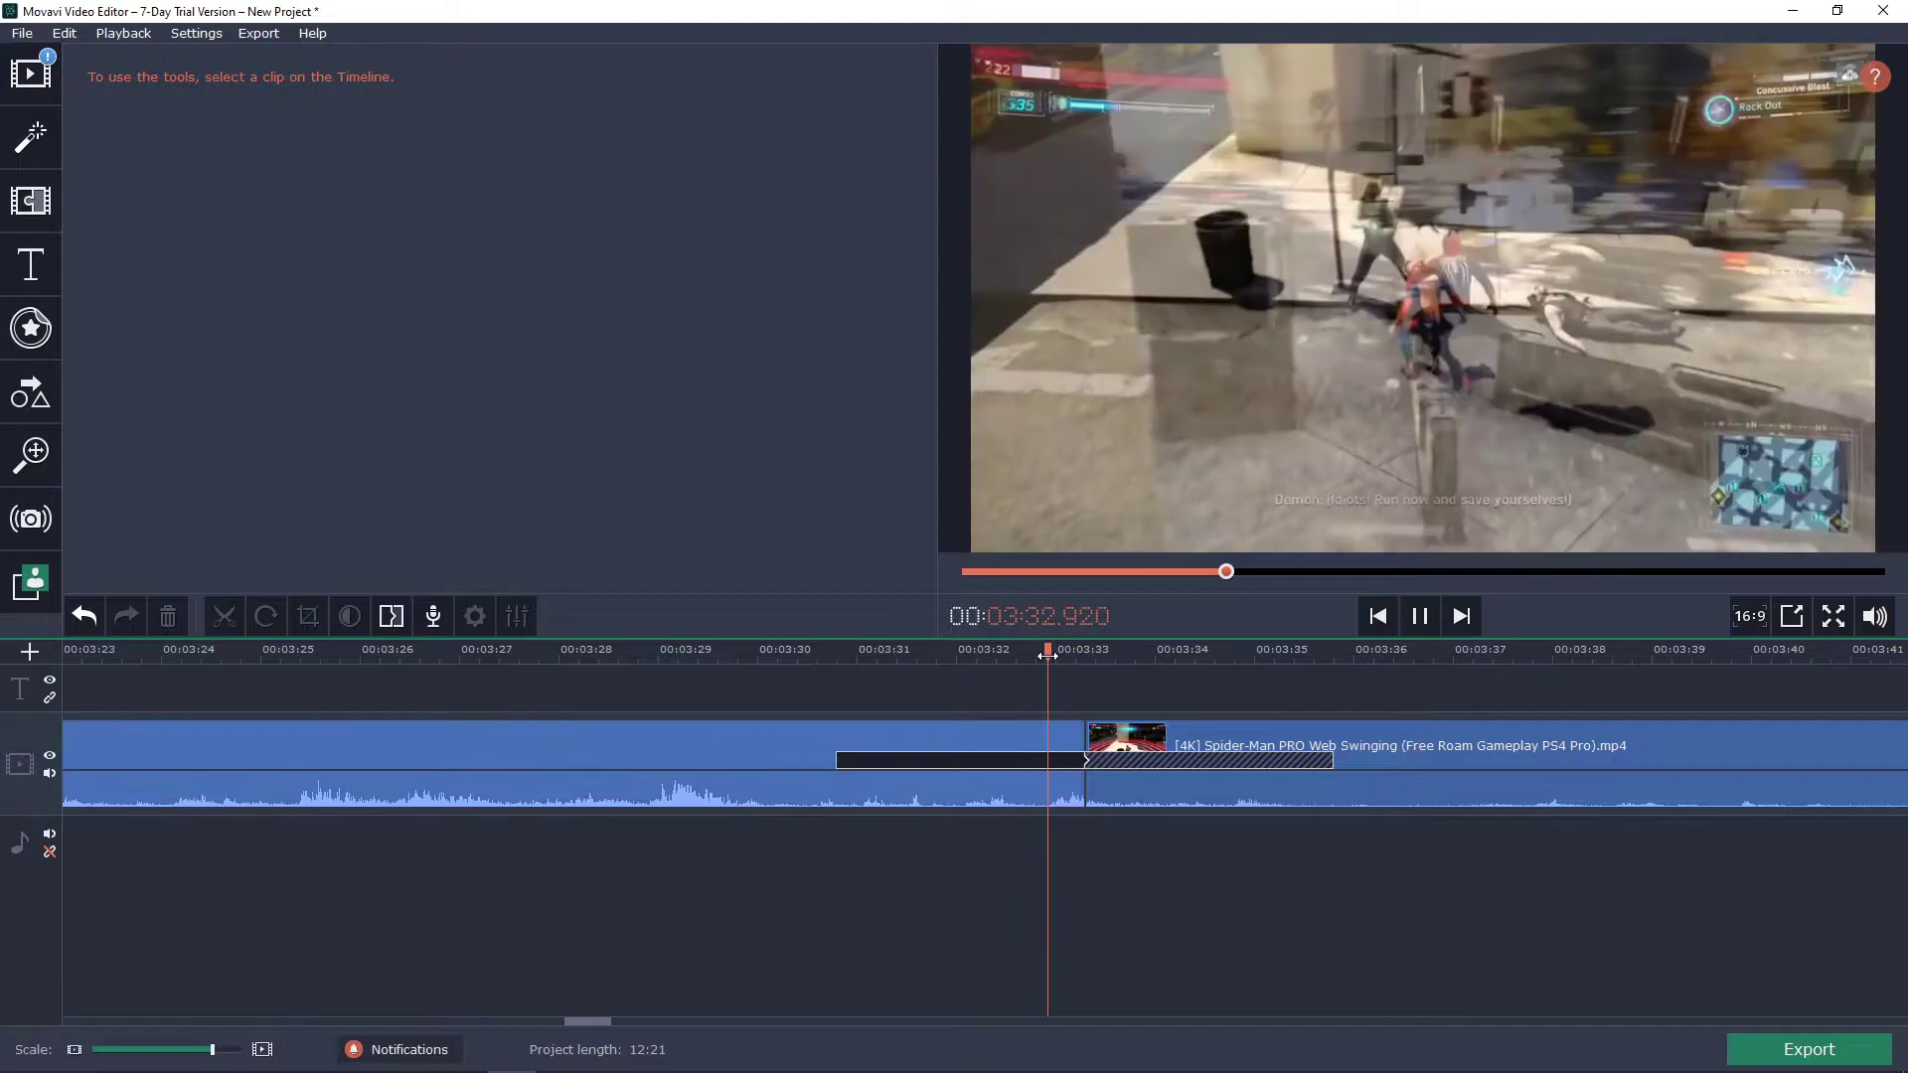
Step: Lower the Crossfade duration from 5.000 to 3.000 seconds and preview the result
click(879, 652)
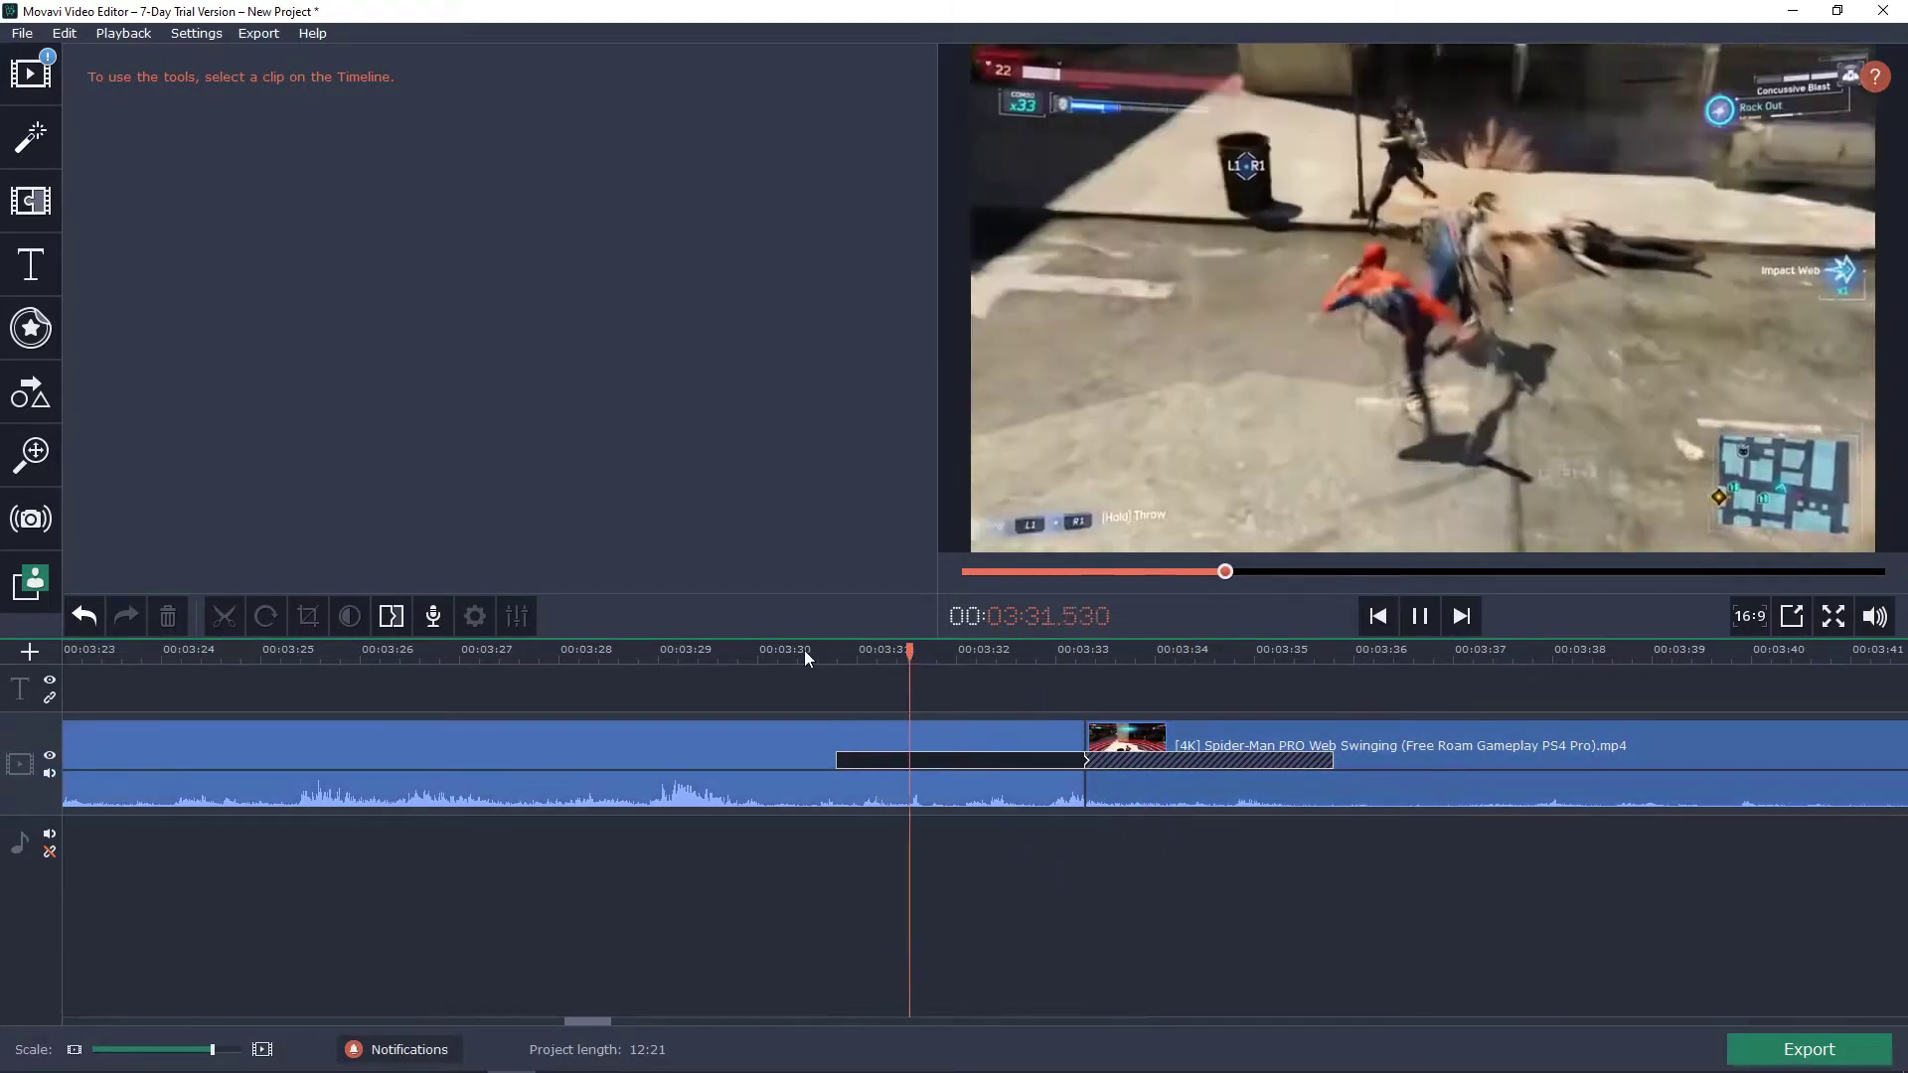
click(800, 652)
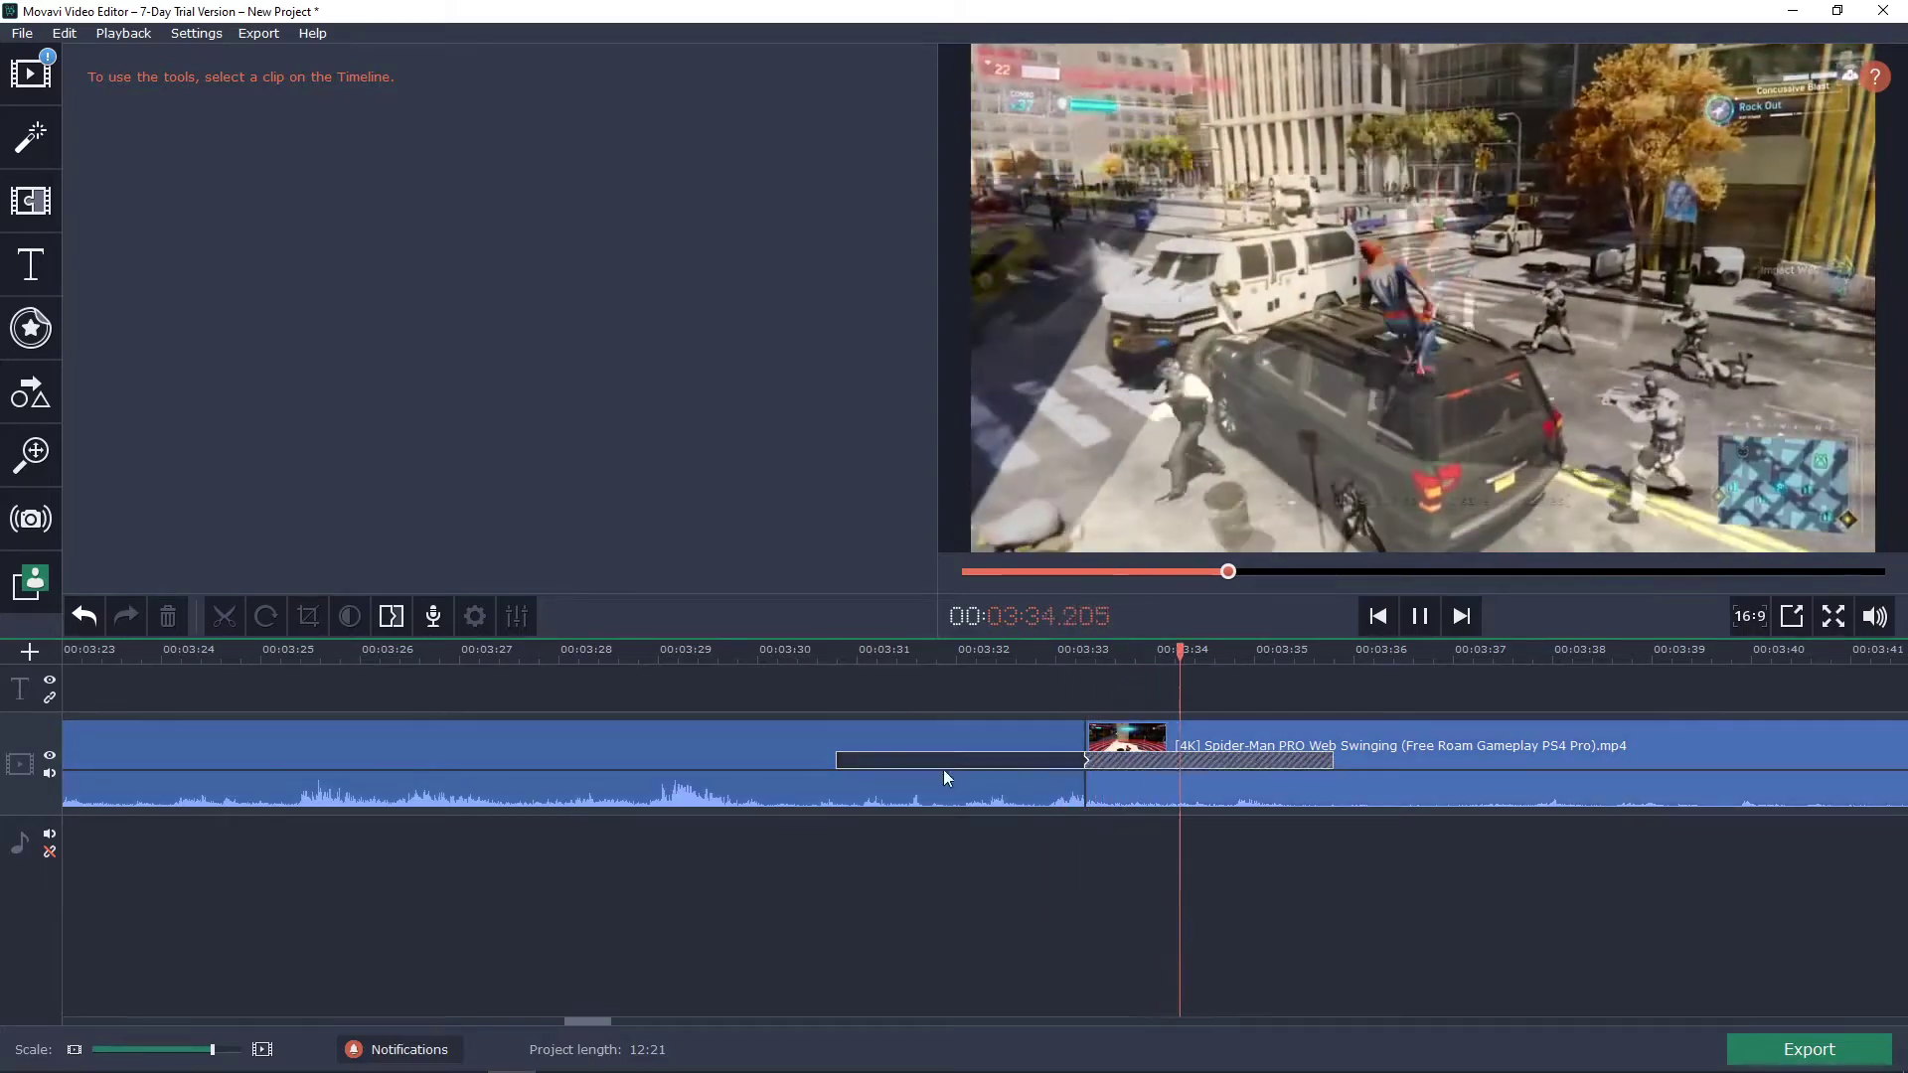
double_click(915, 761)
click(973, 494)
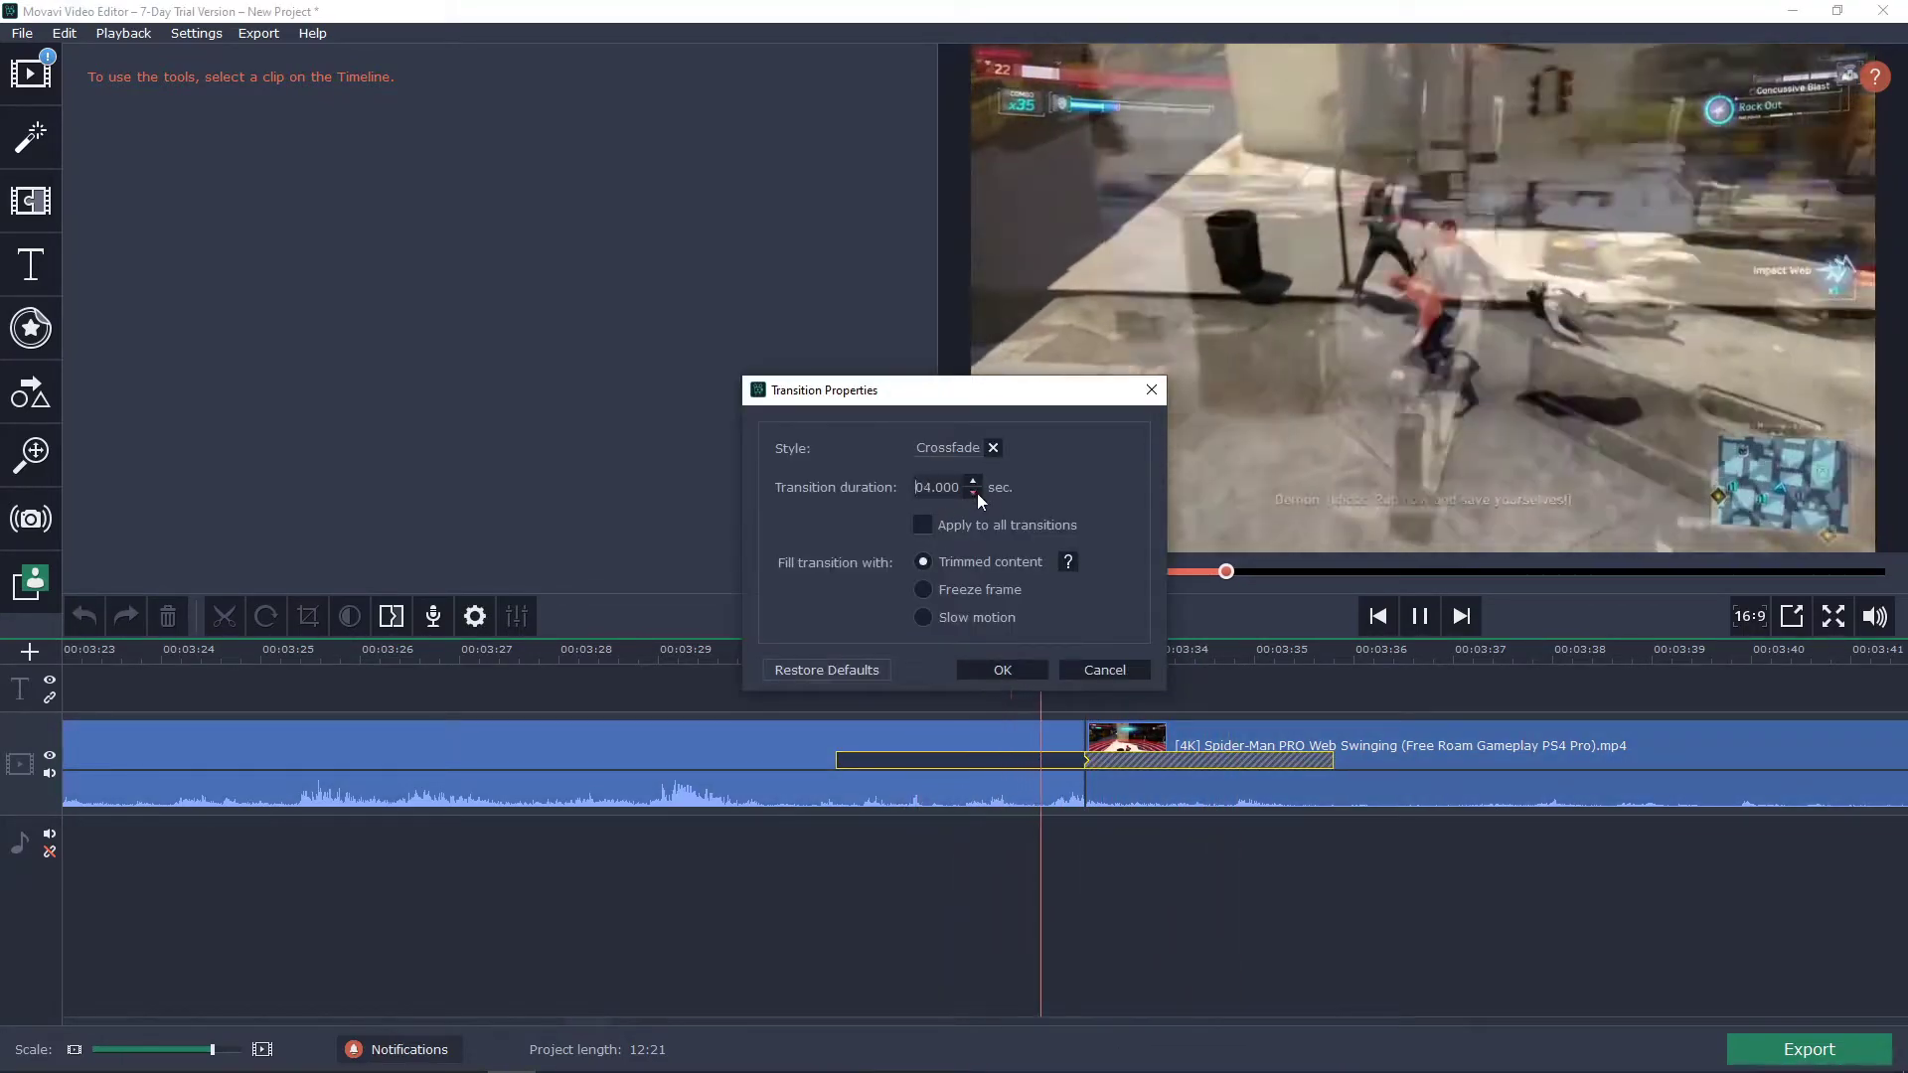
click(973, 494)
click(998, 669)
click(934, 651)
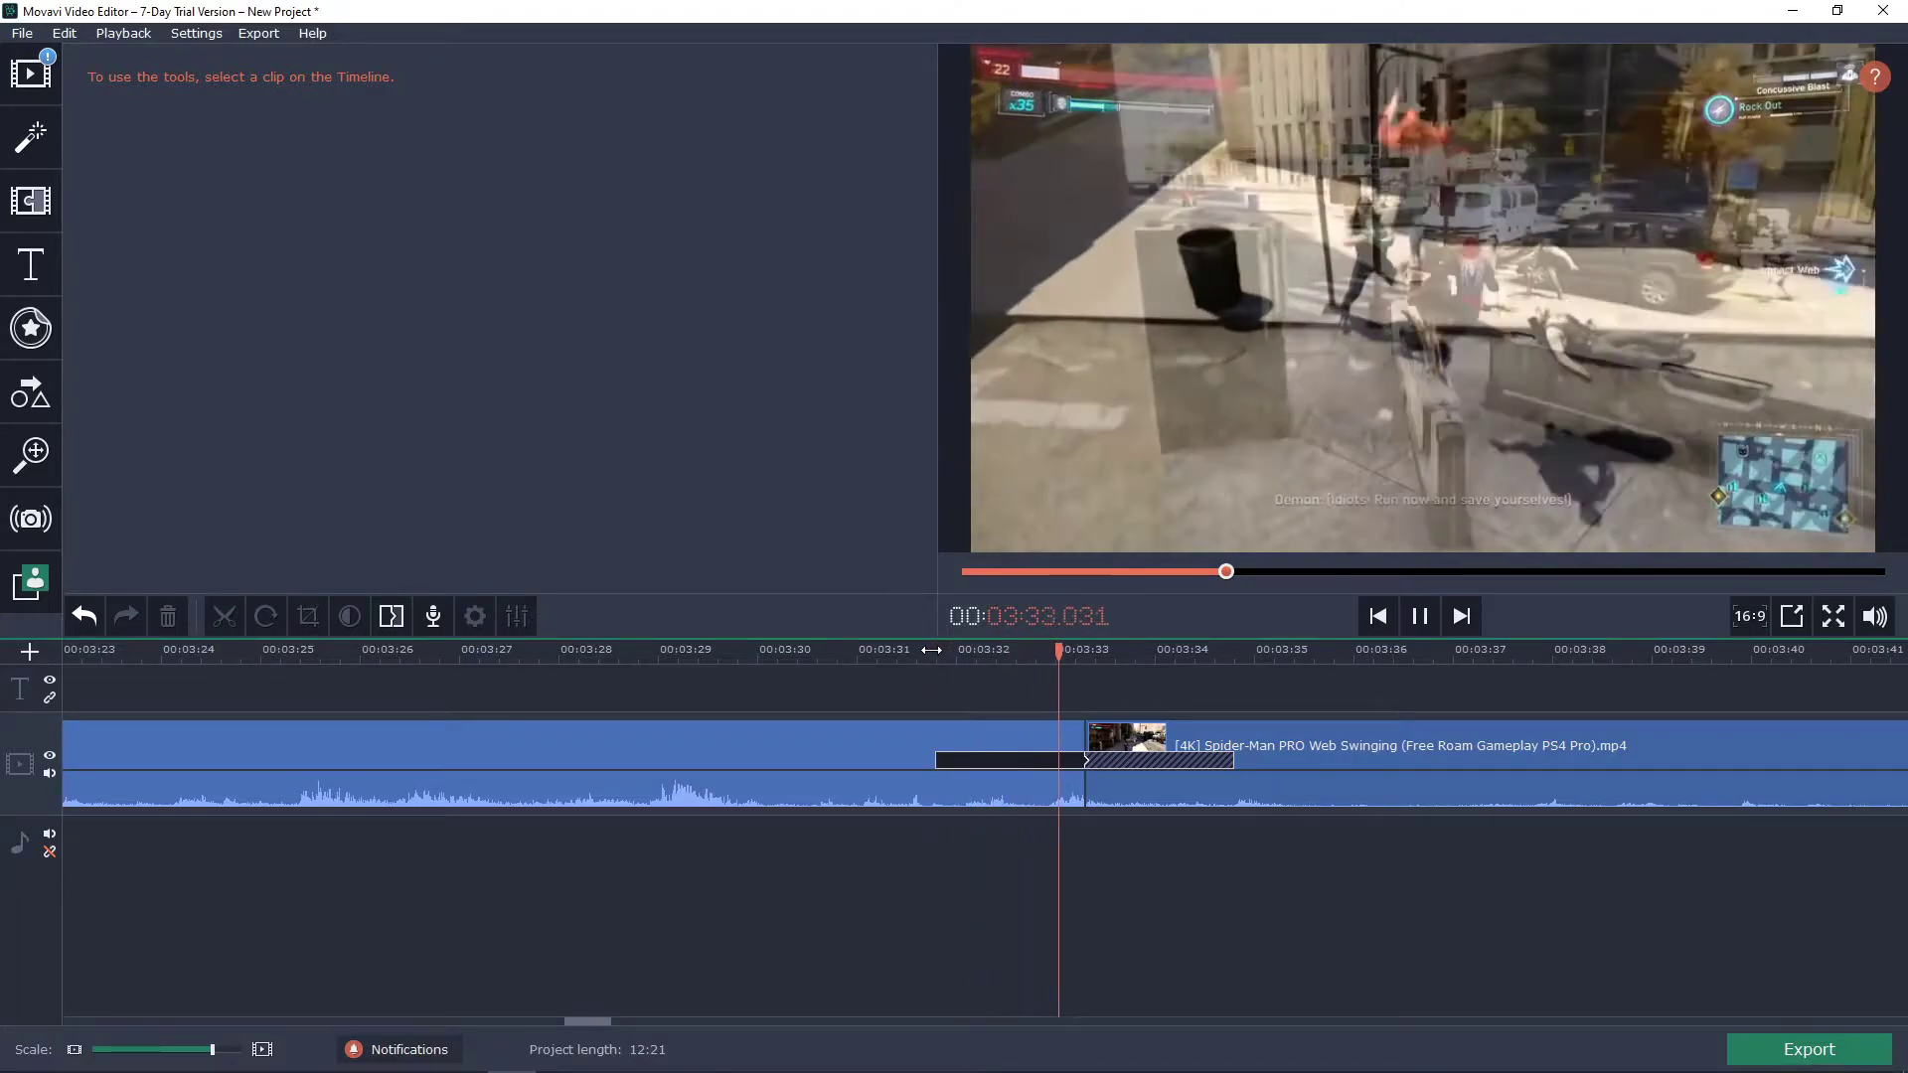
key(space)
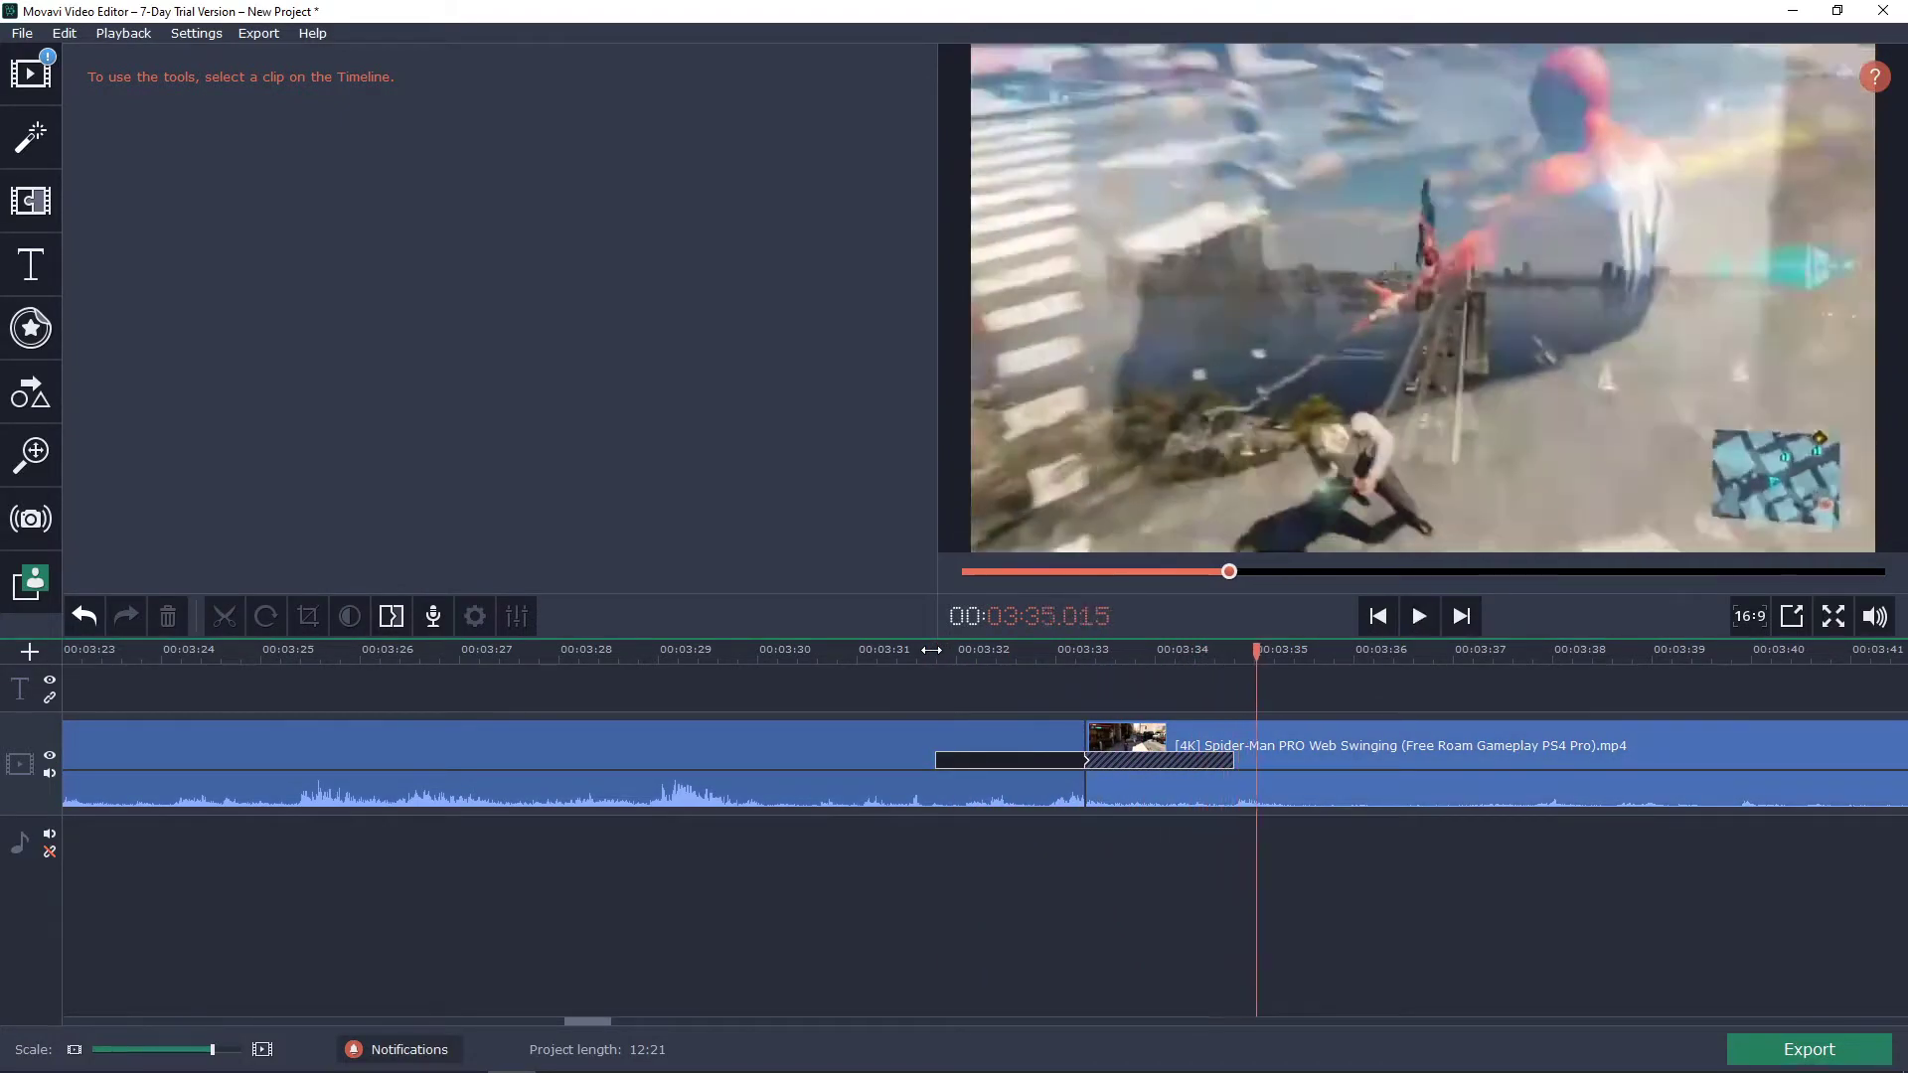
click(942, 736)
click(1195, 729)
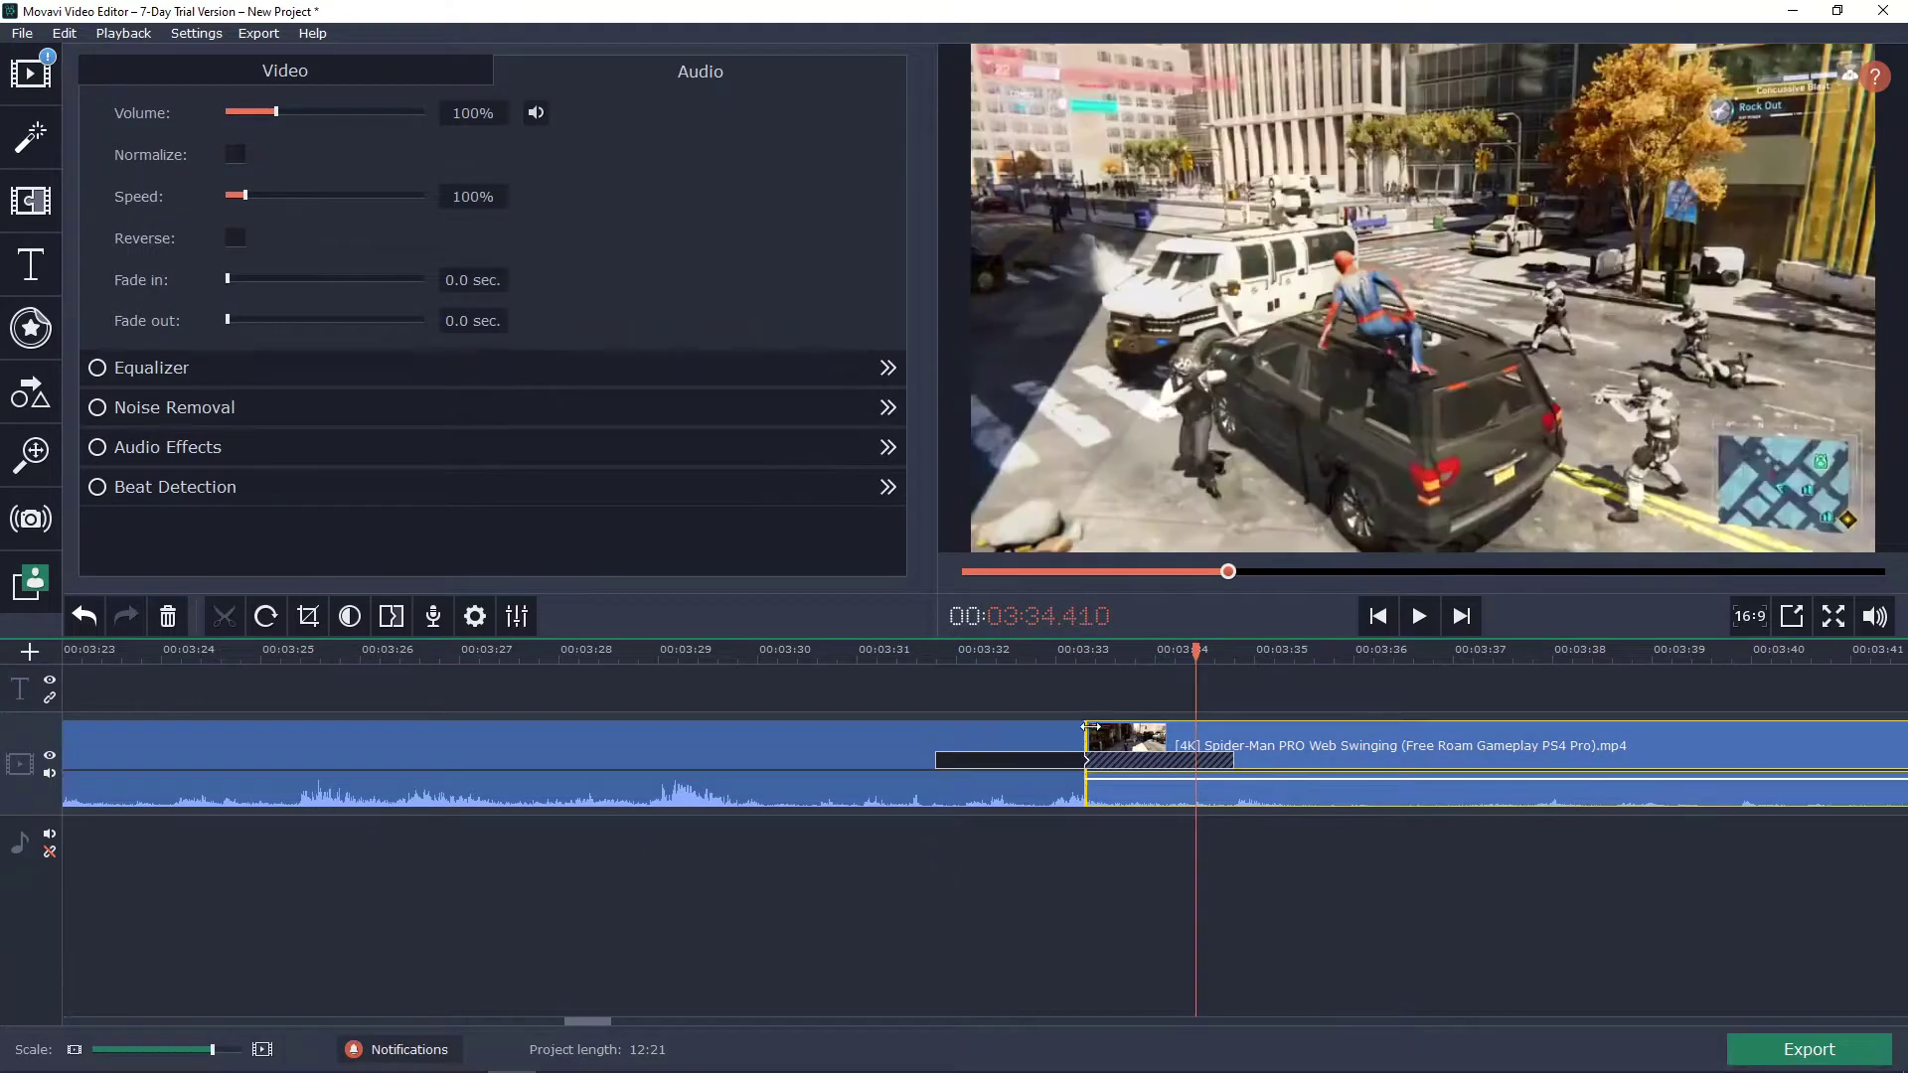
Step: Place a Blur in transition from the Blur category at the clip join and preview it
click(1046, 736)
click(971, 688)
click(31, 199)
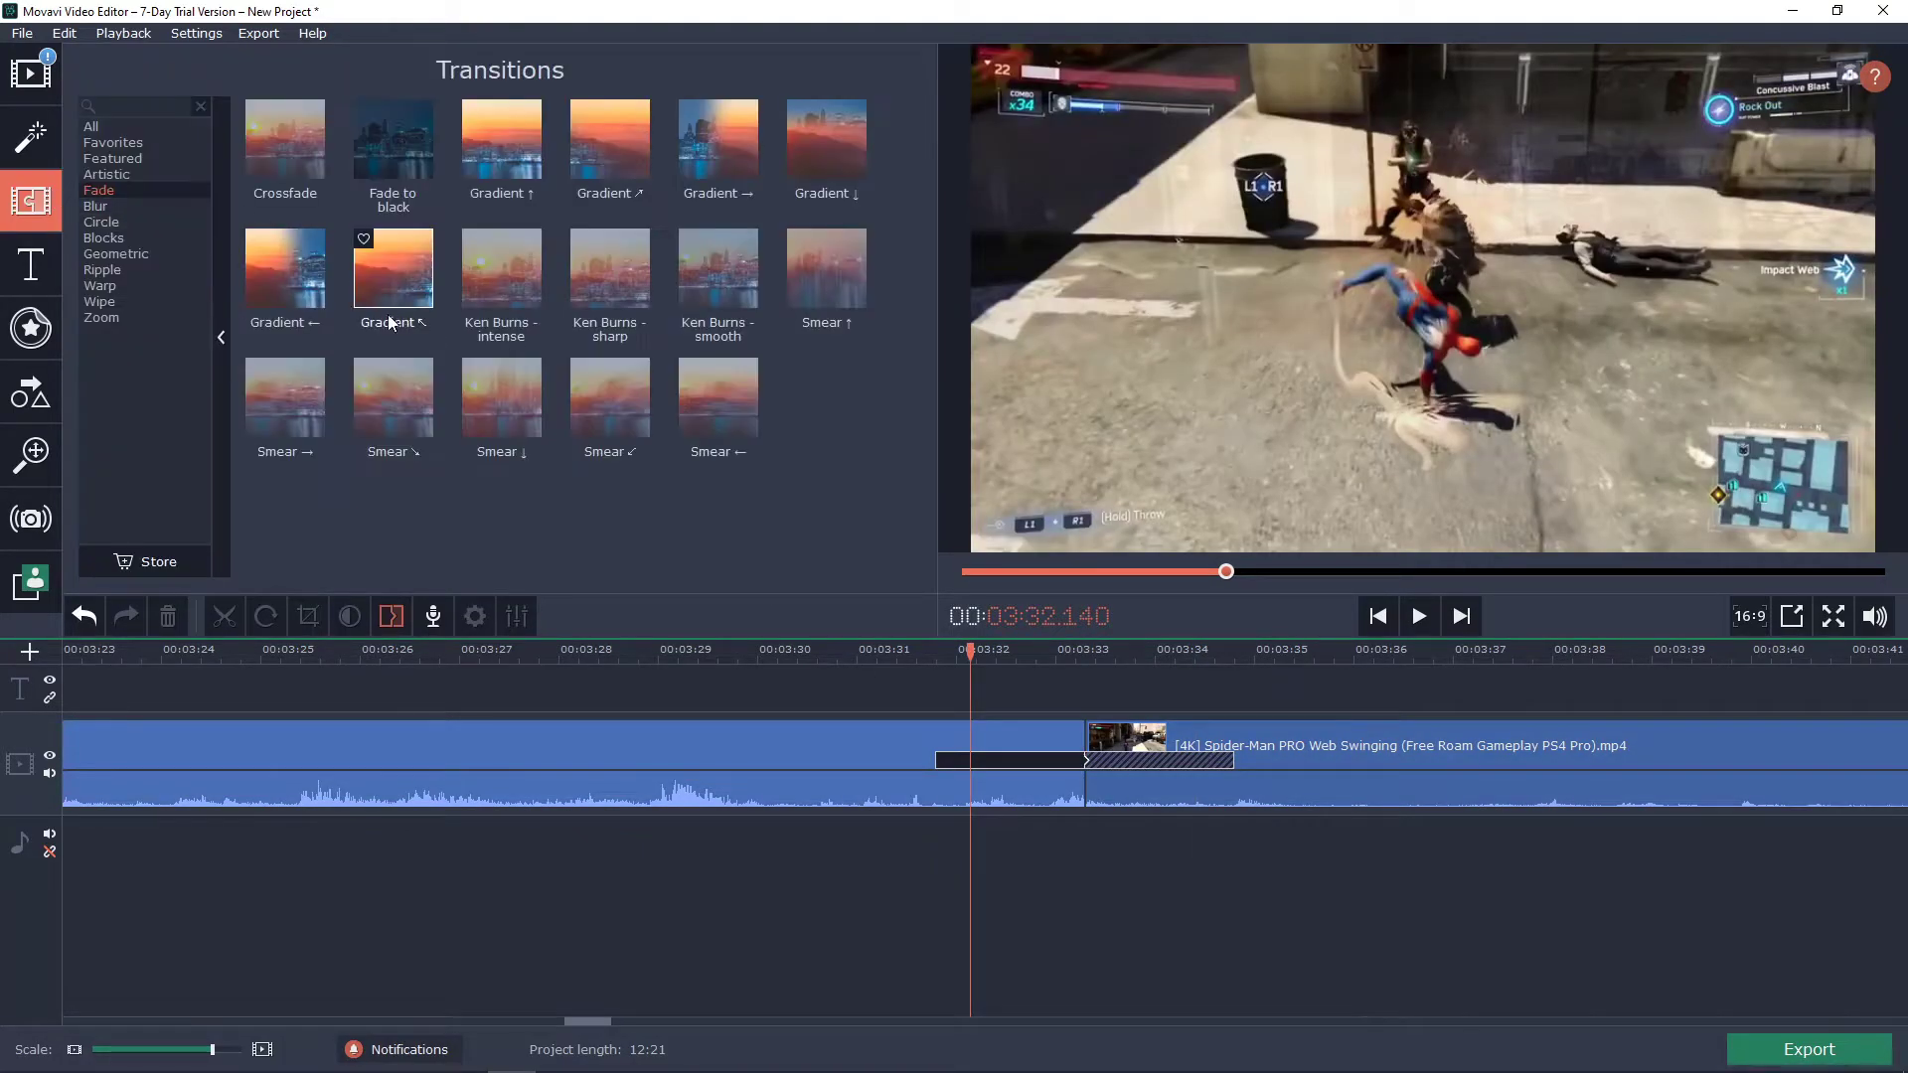
click(81, 207)
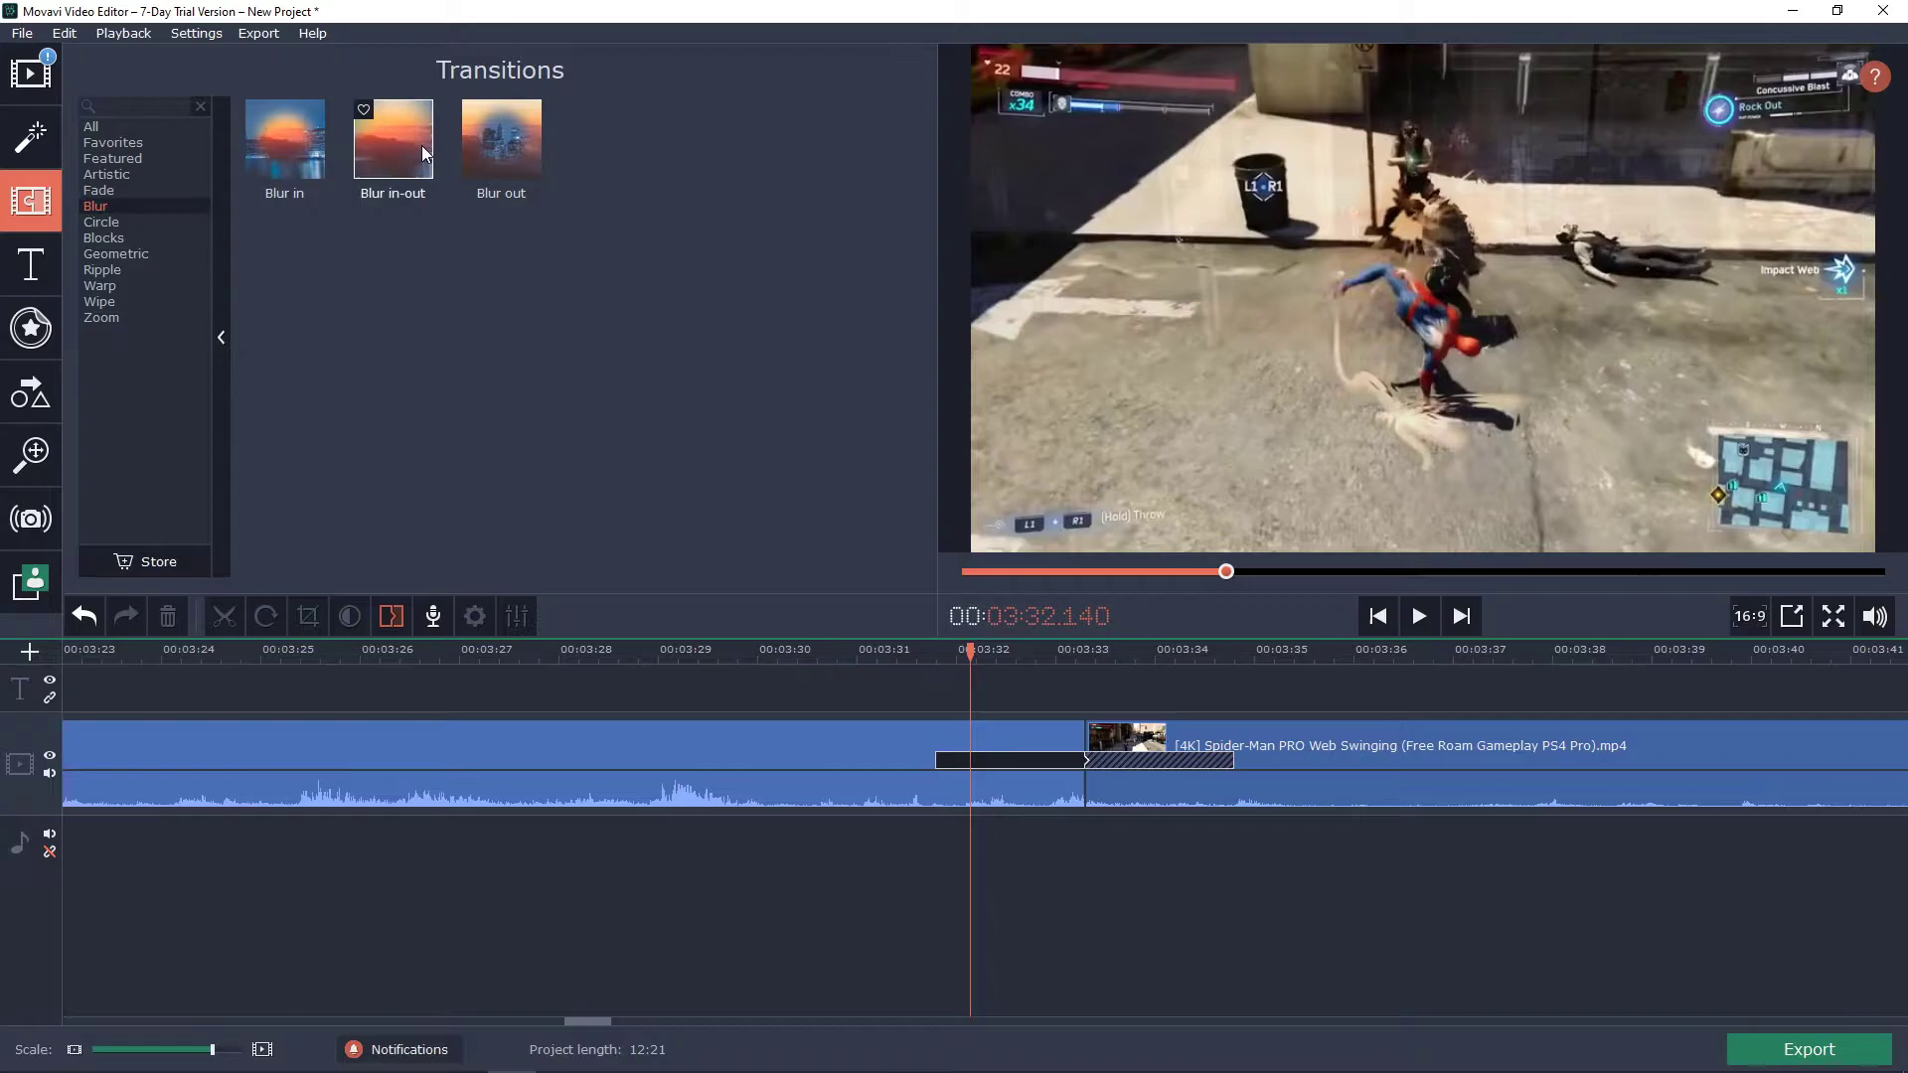
drag(271, 157, 1085, 755)
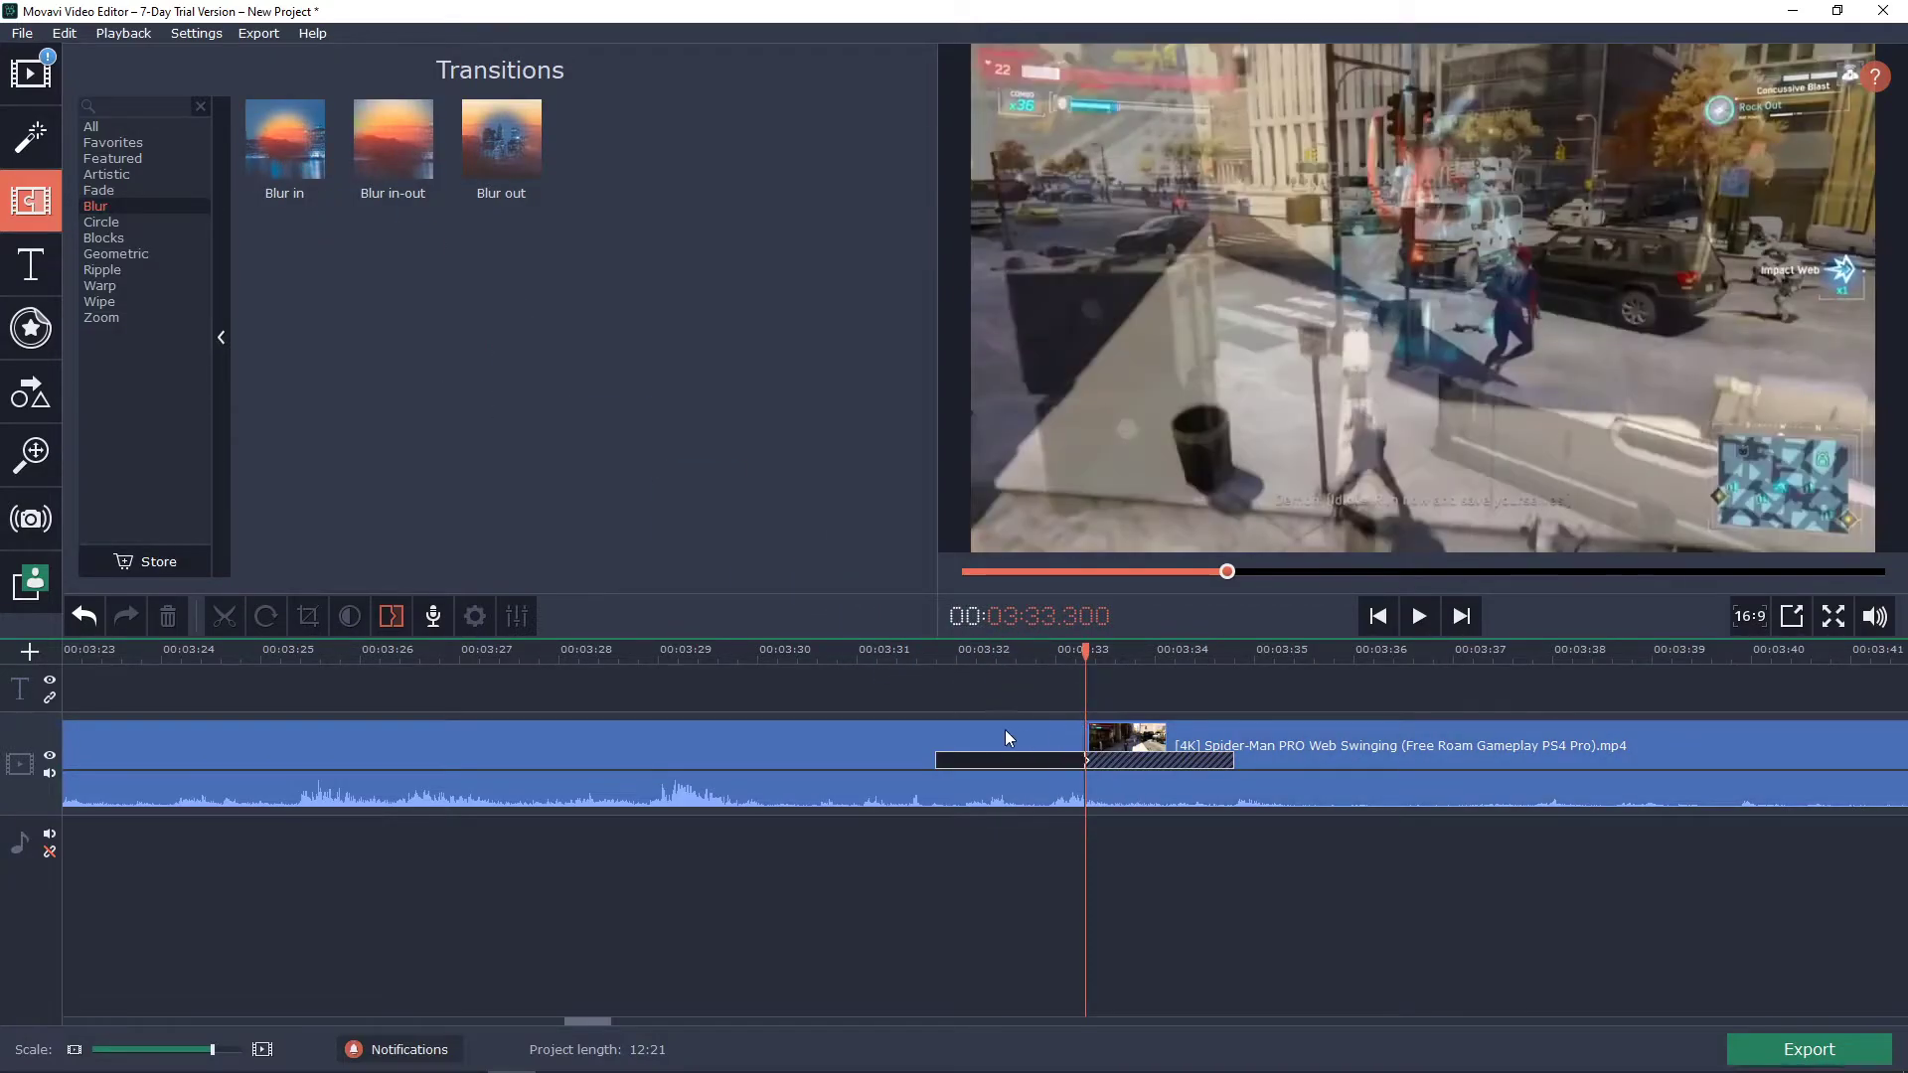
click(935, 696)
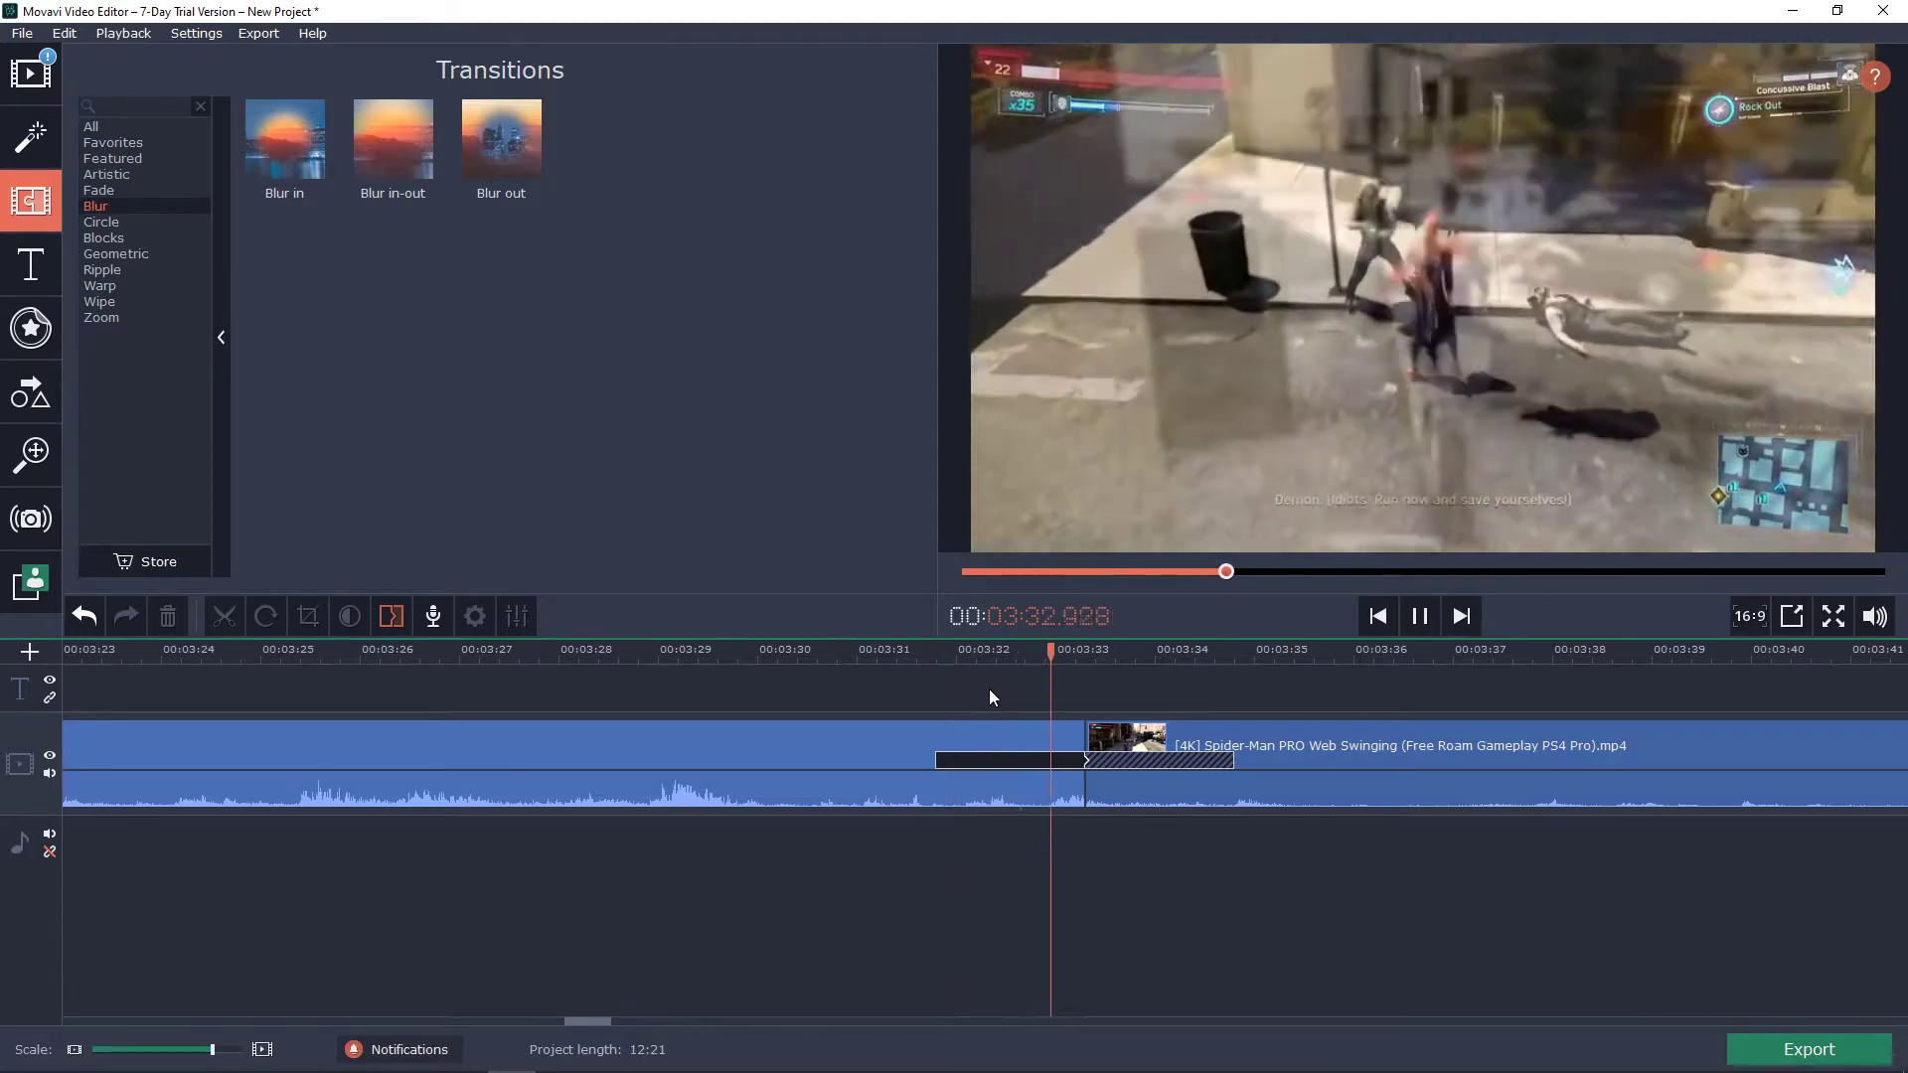
key(space)
Step: Undo the transition, then split the clip near 03:38 and delete the unwanted piece
key(ctrl+z)
key(ctrl+z)
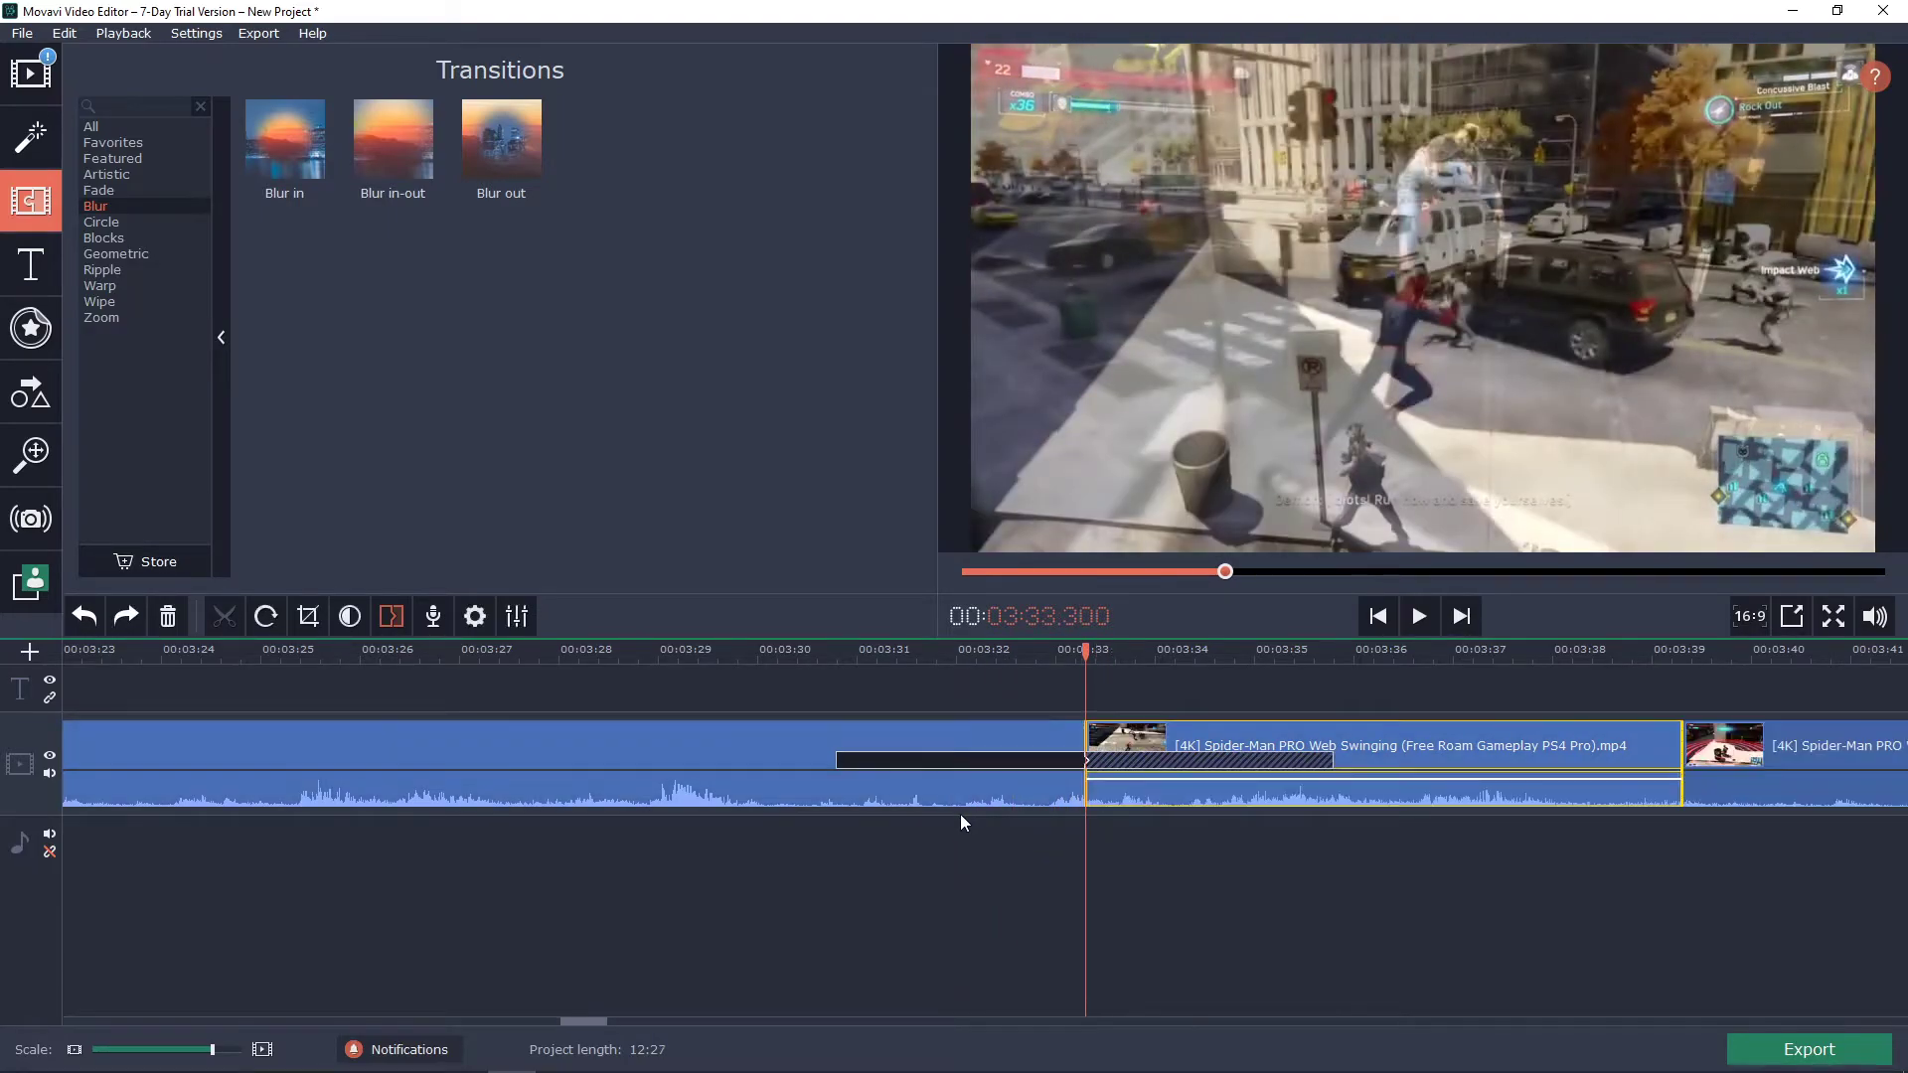
key(ctrl+z)
key(space)
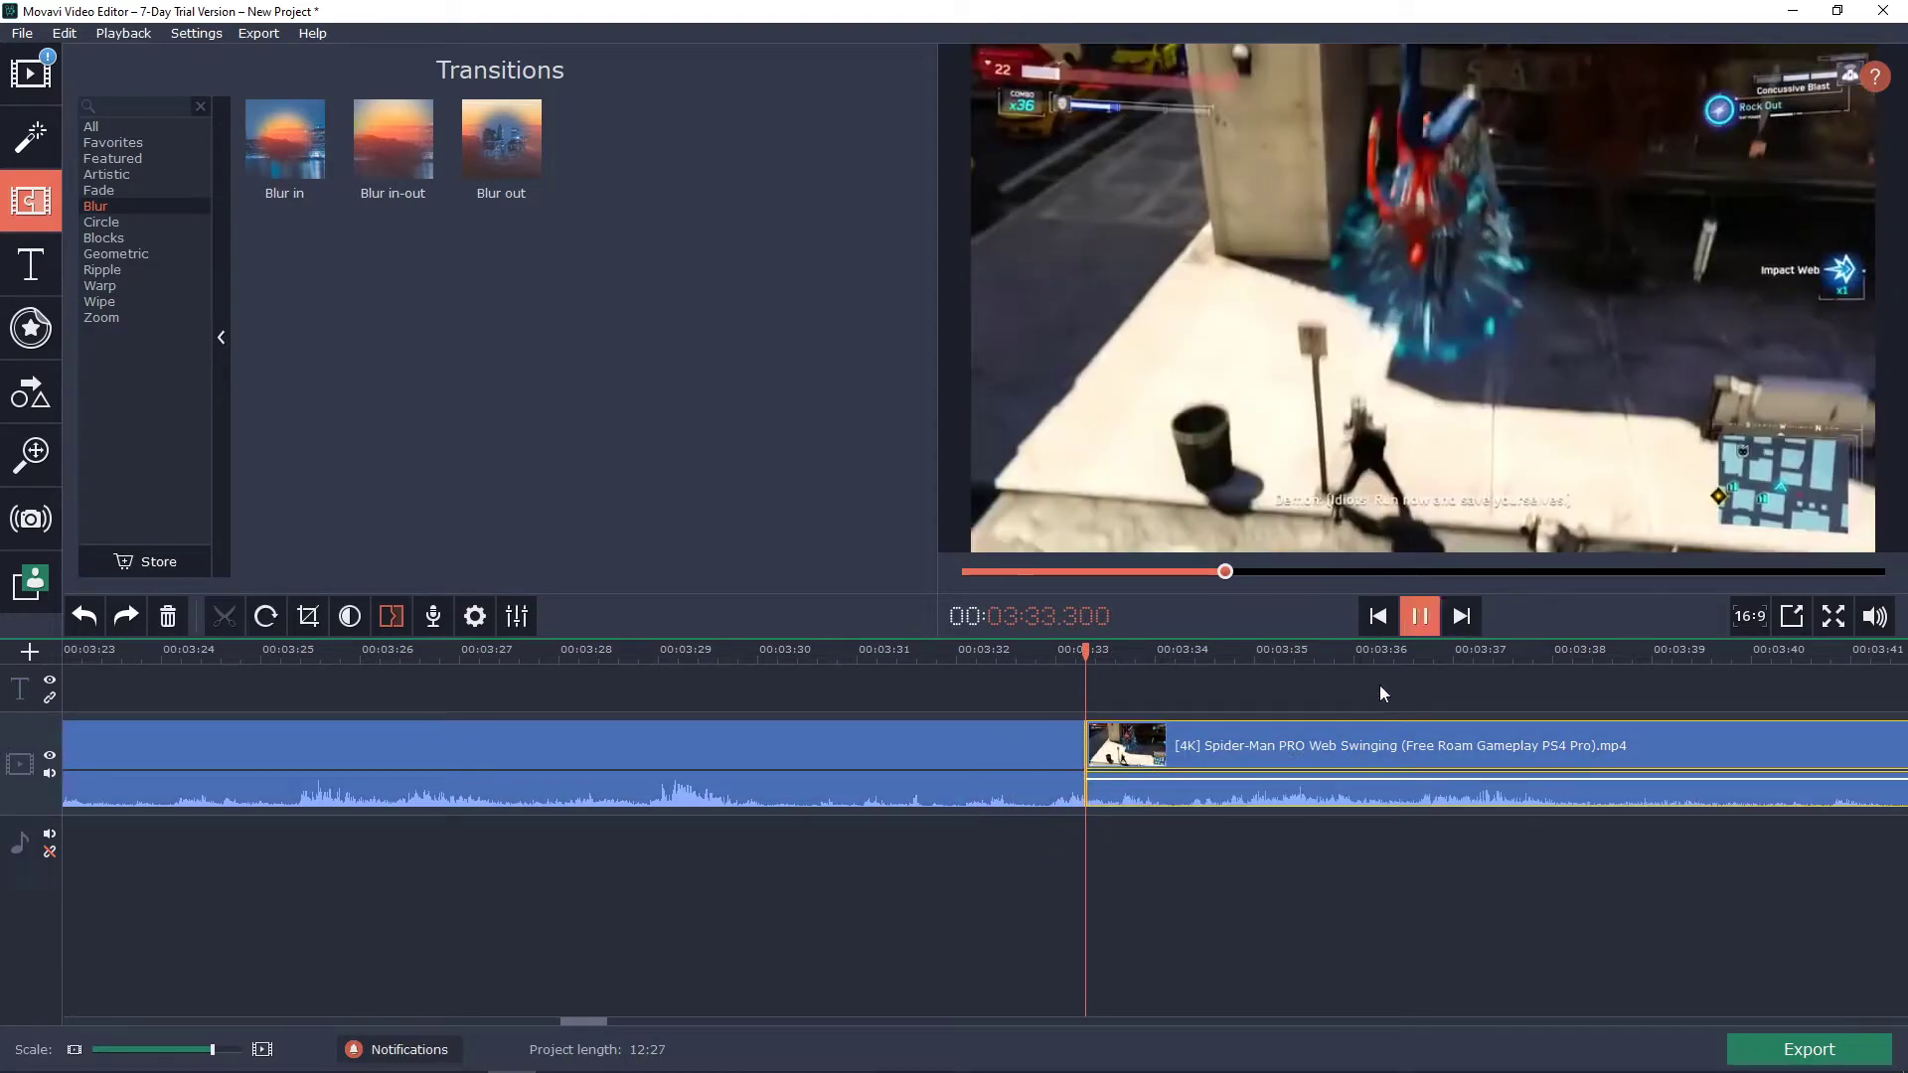
click(1572, 654)
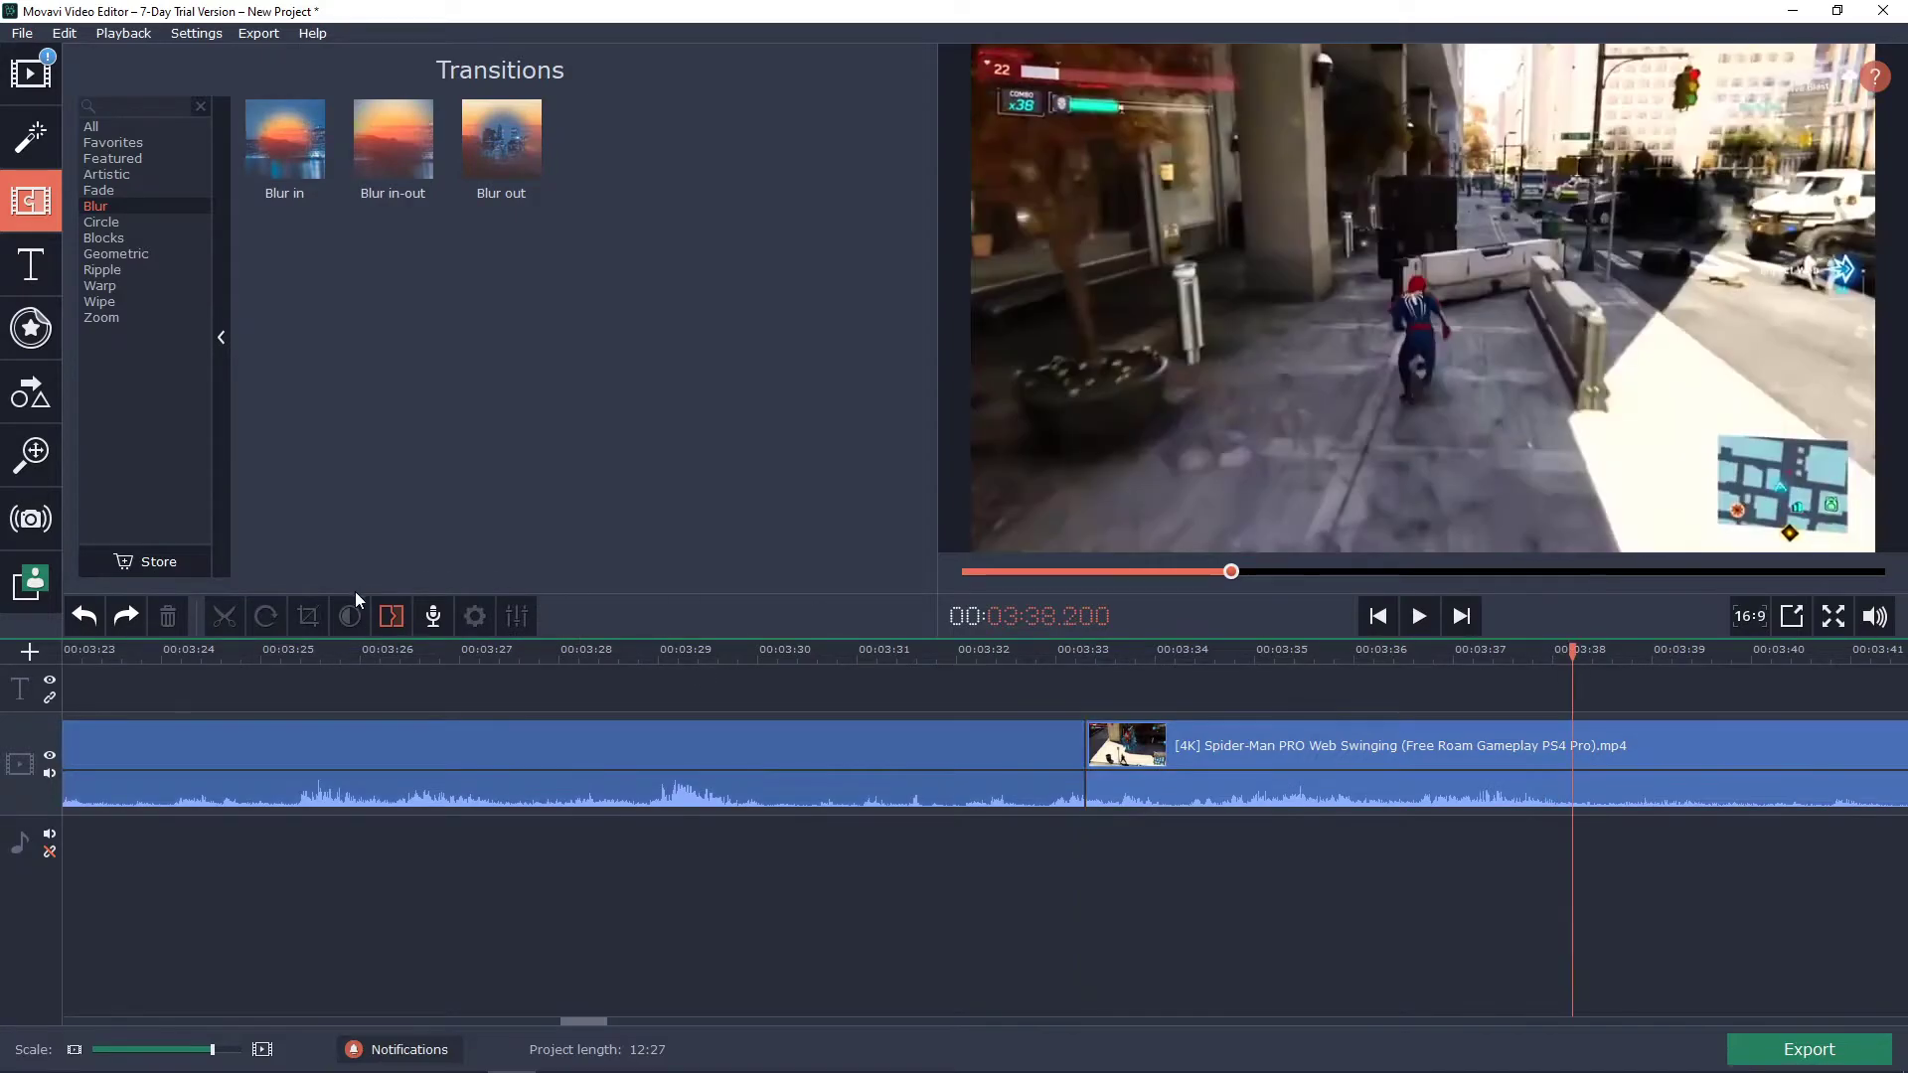
key(space)
key(space)
click(224, 616)
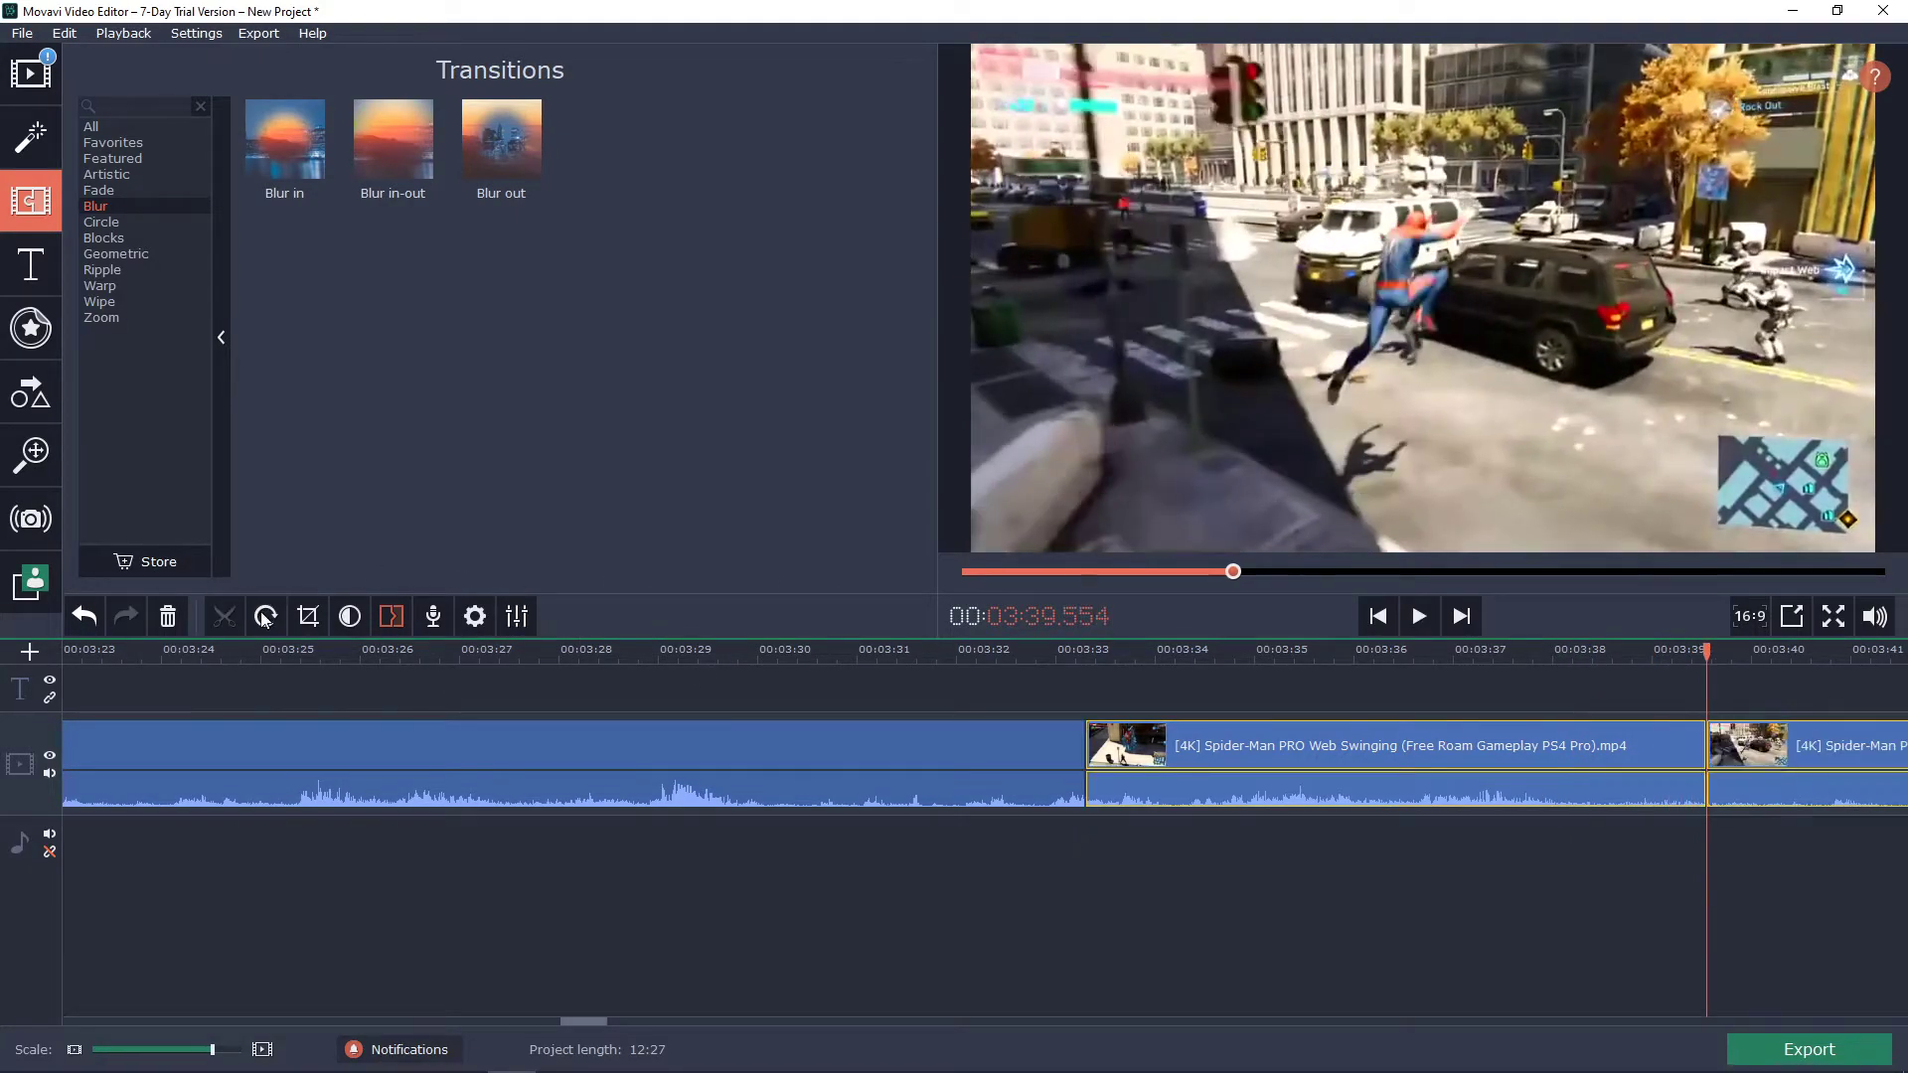
click(1491, 742)
key(Delete)
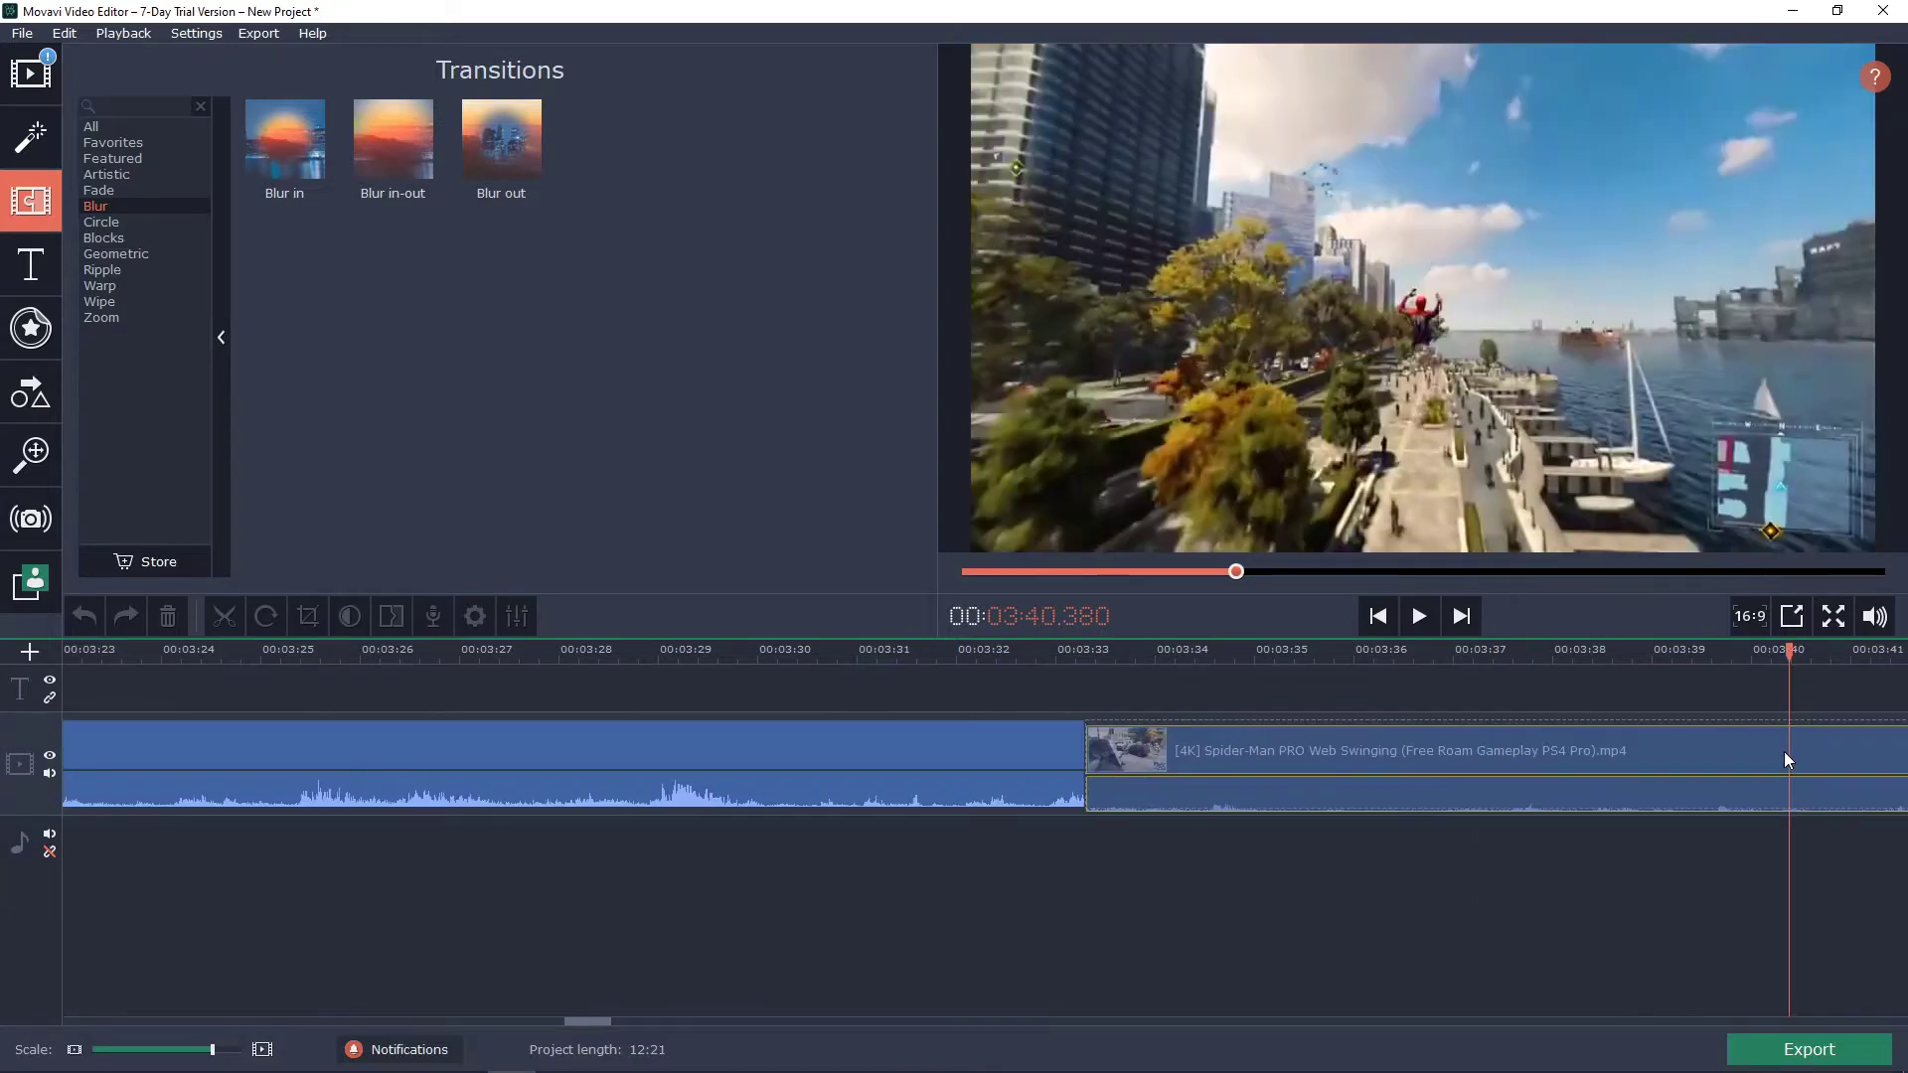
Step: Add Blur in at the new clip join and play it back
drag(294, 182, 1073, 748)
click(988, 652)
key(space)
click(842, 653)
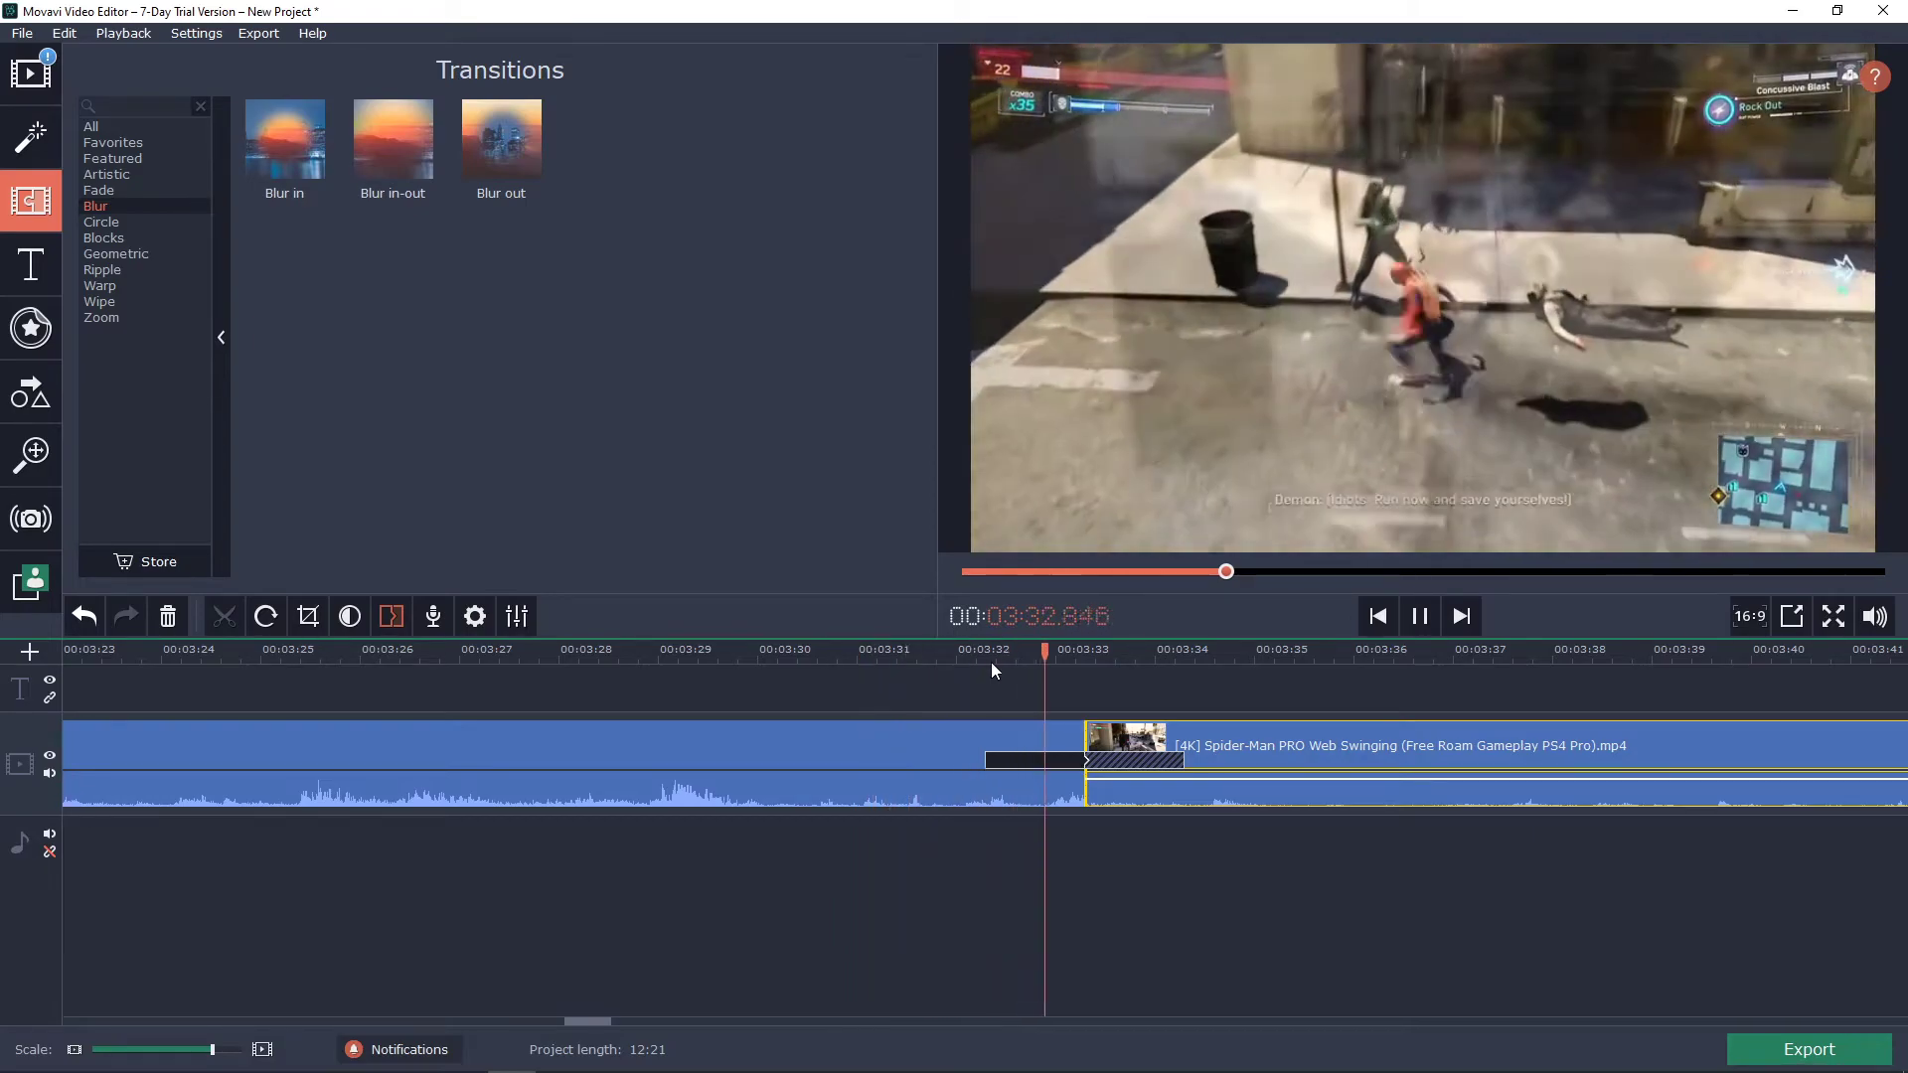
key(space)
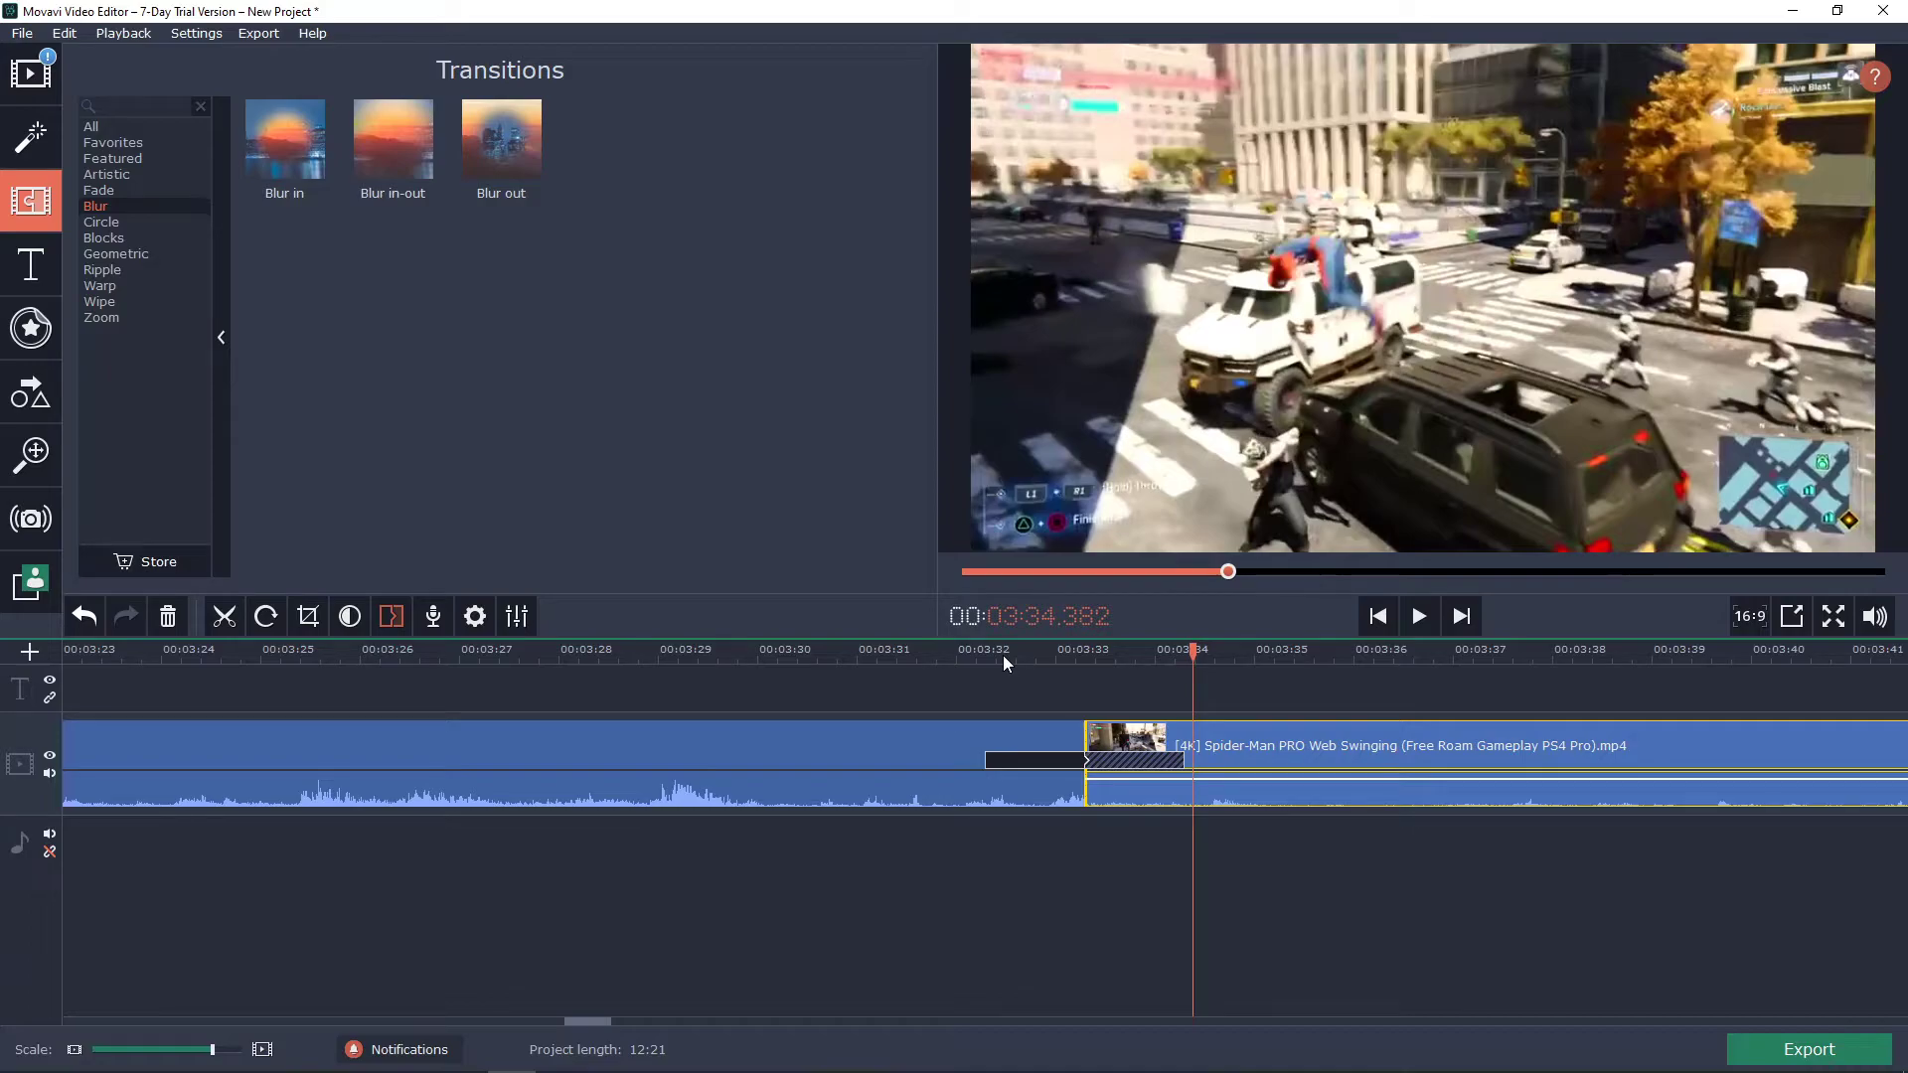
Step: Browse the Circle, Blocks, Geometric, Ripple and Warp transition categories
click(1035, 757)
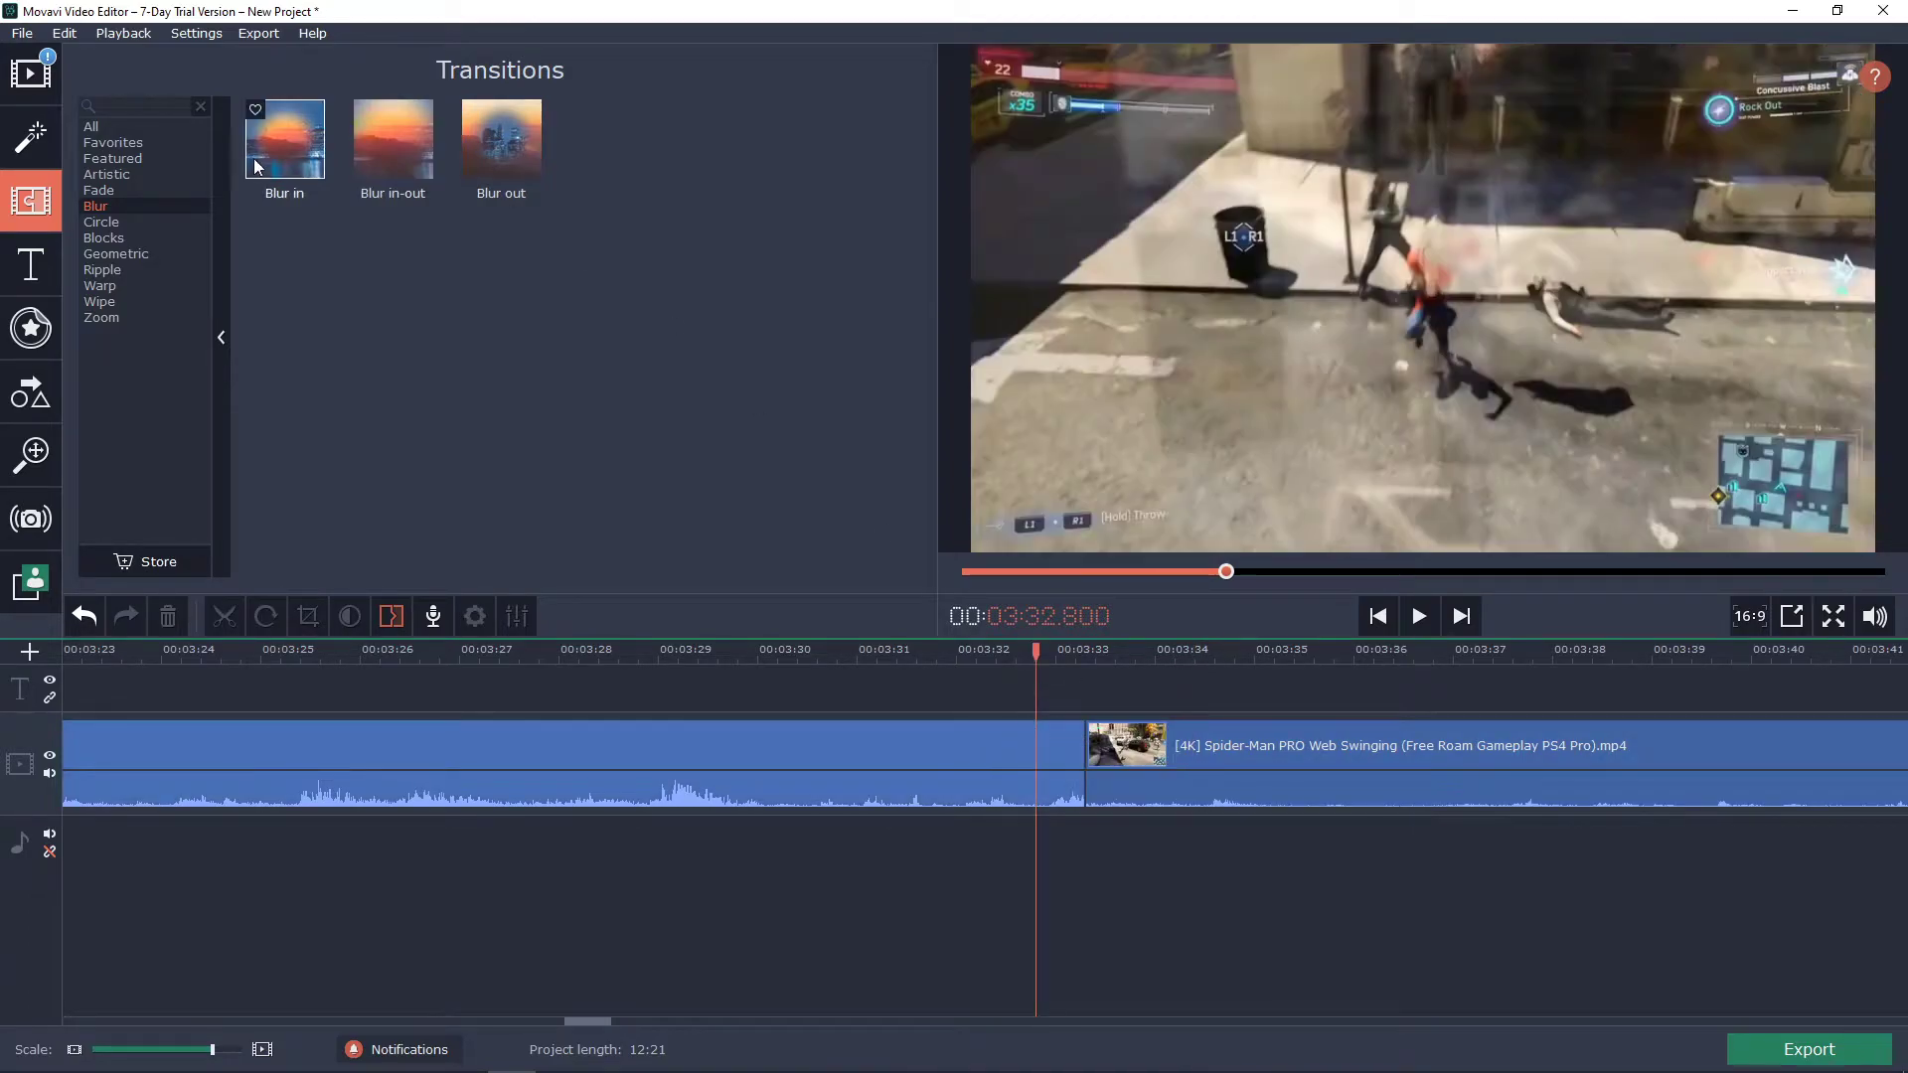
click(103, 223)
click(107, 238)
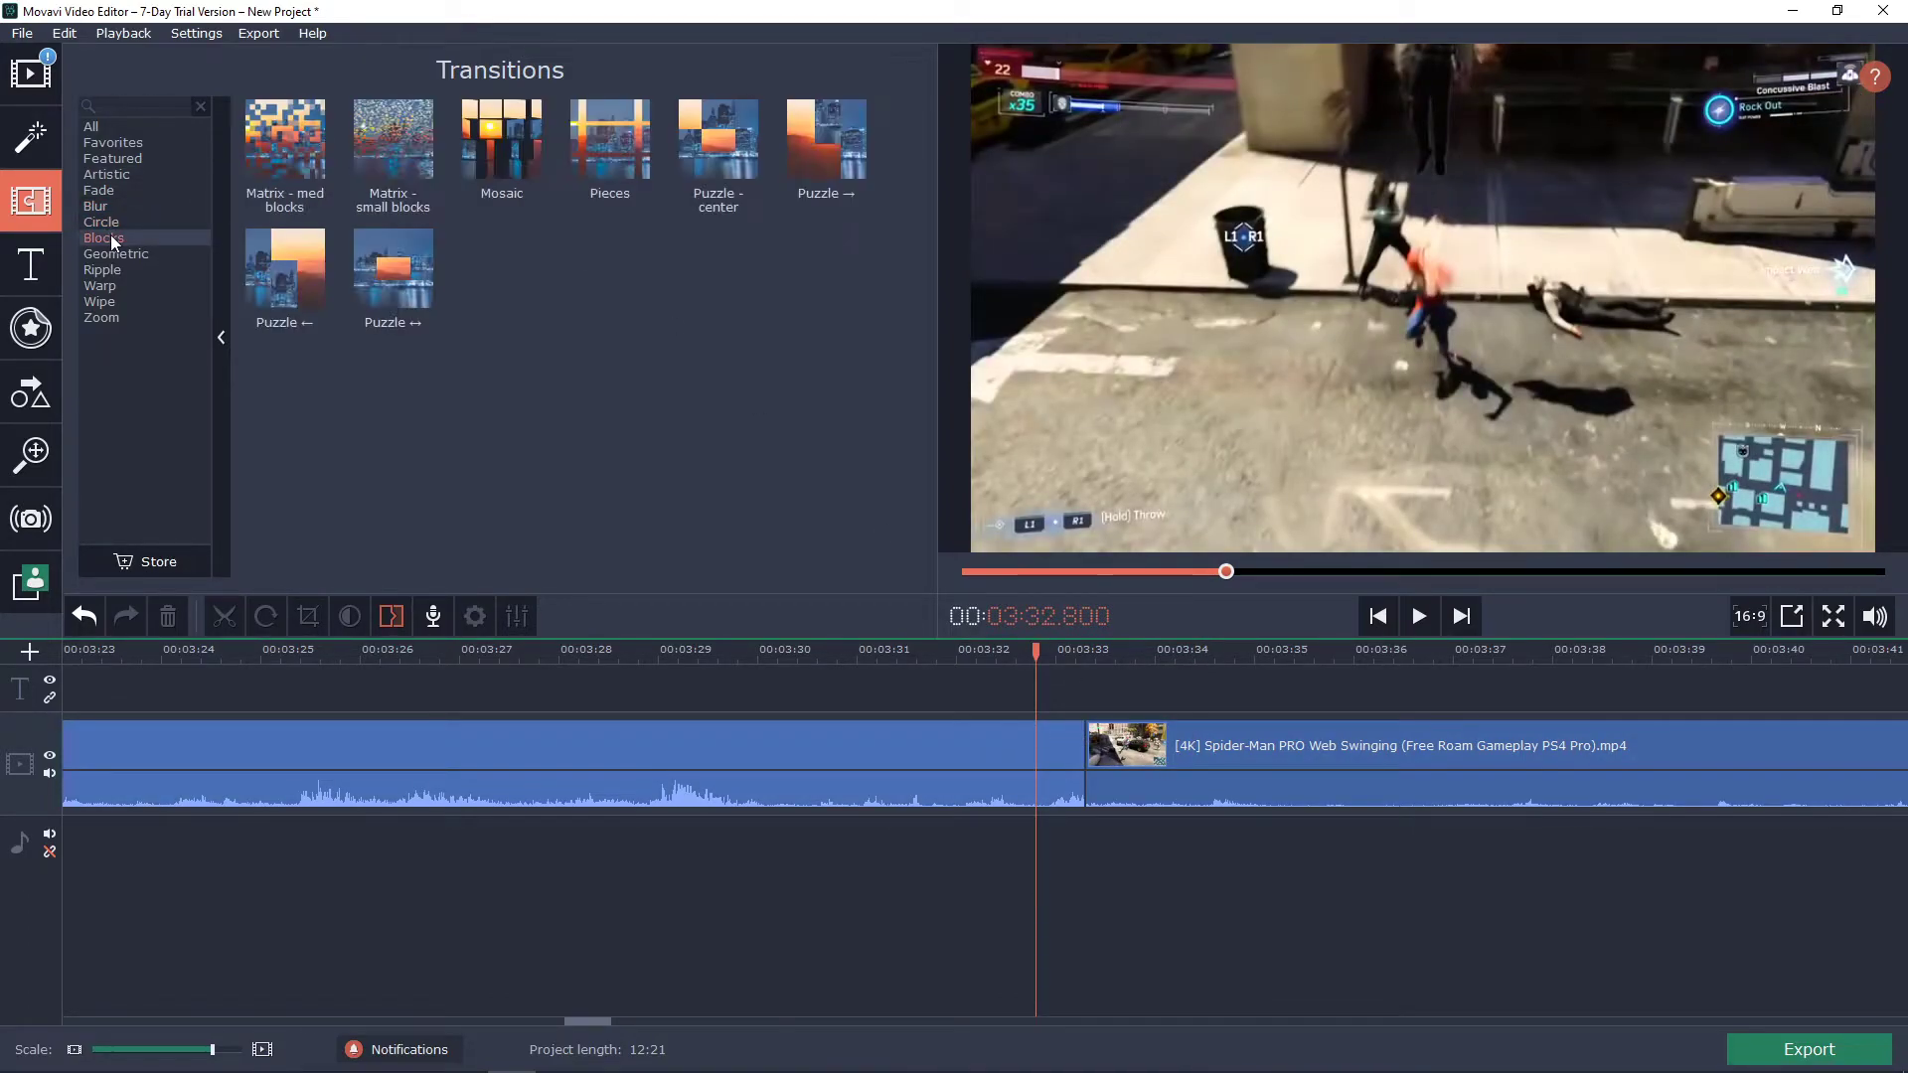
click(116, 254)
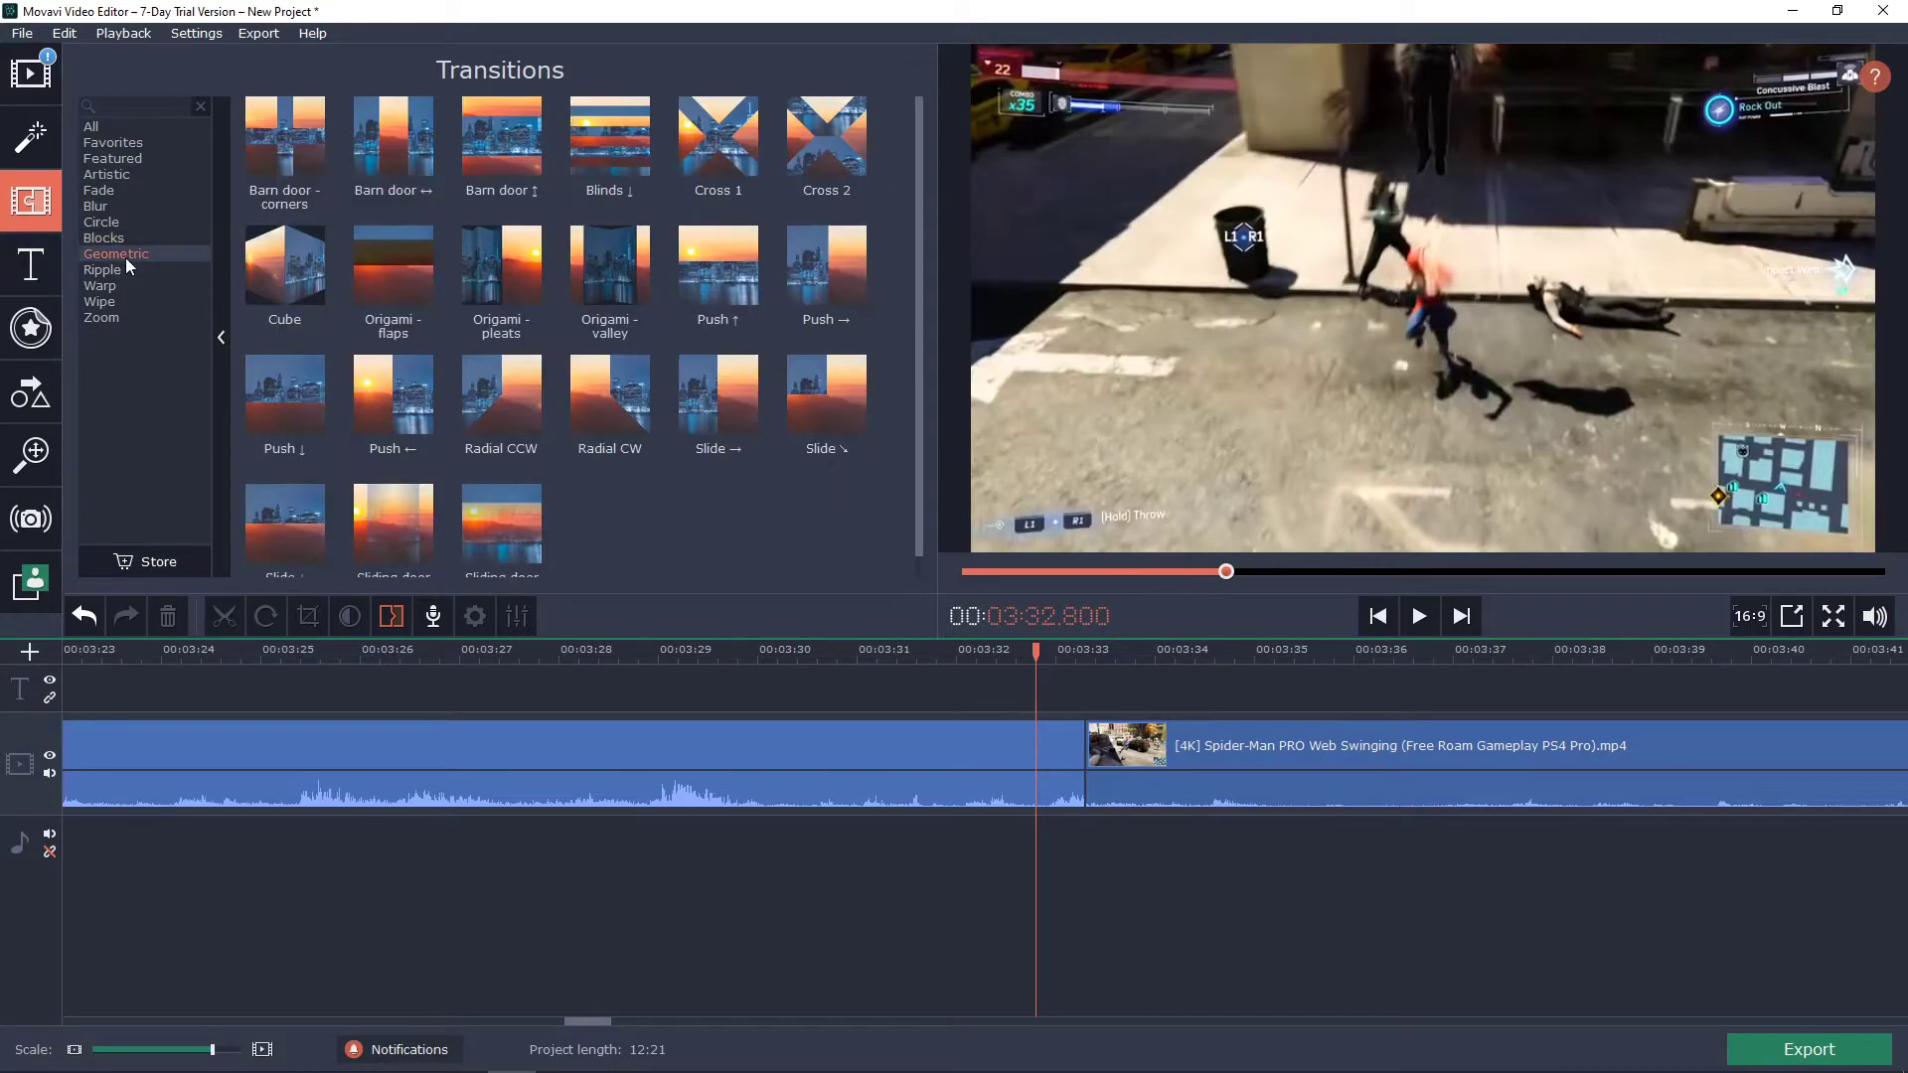
click(123, 276)
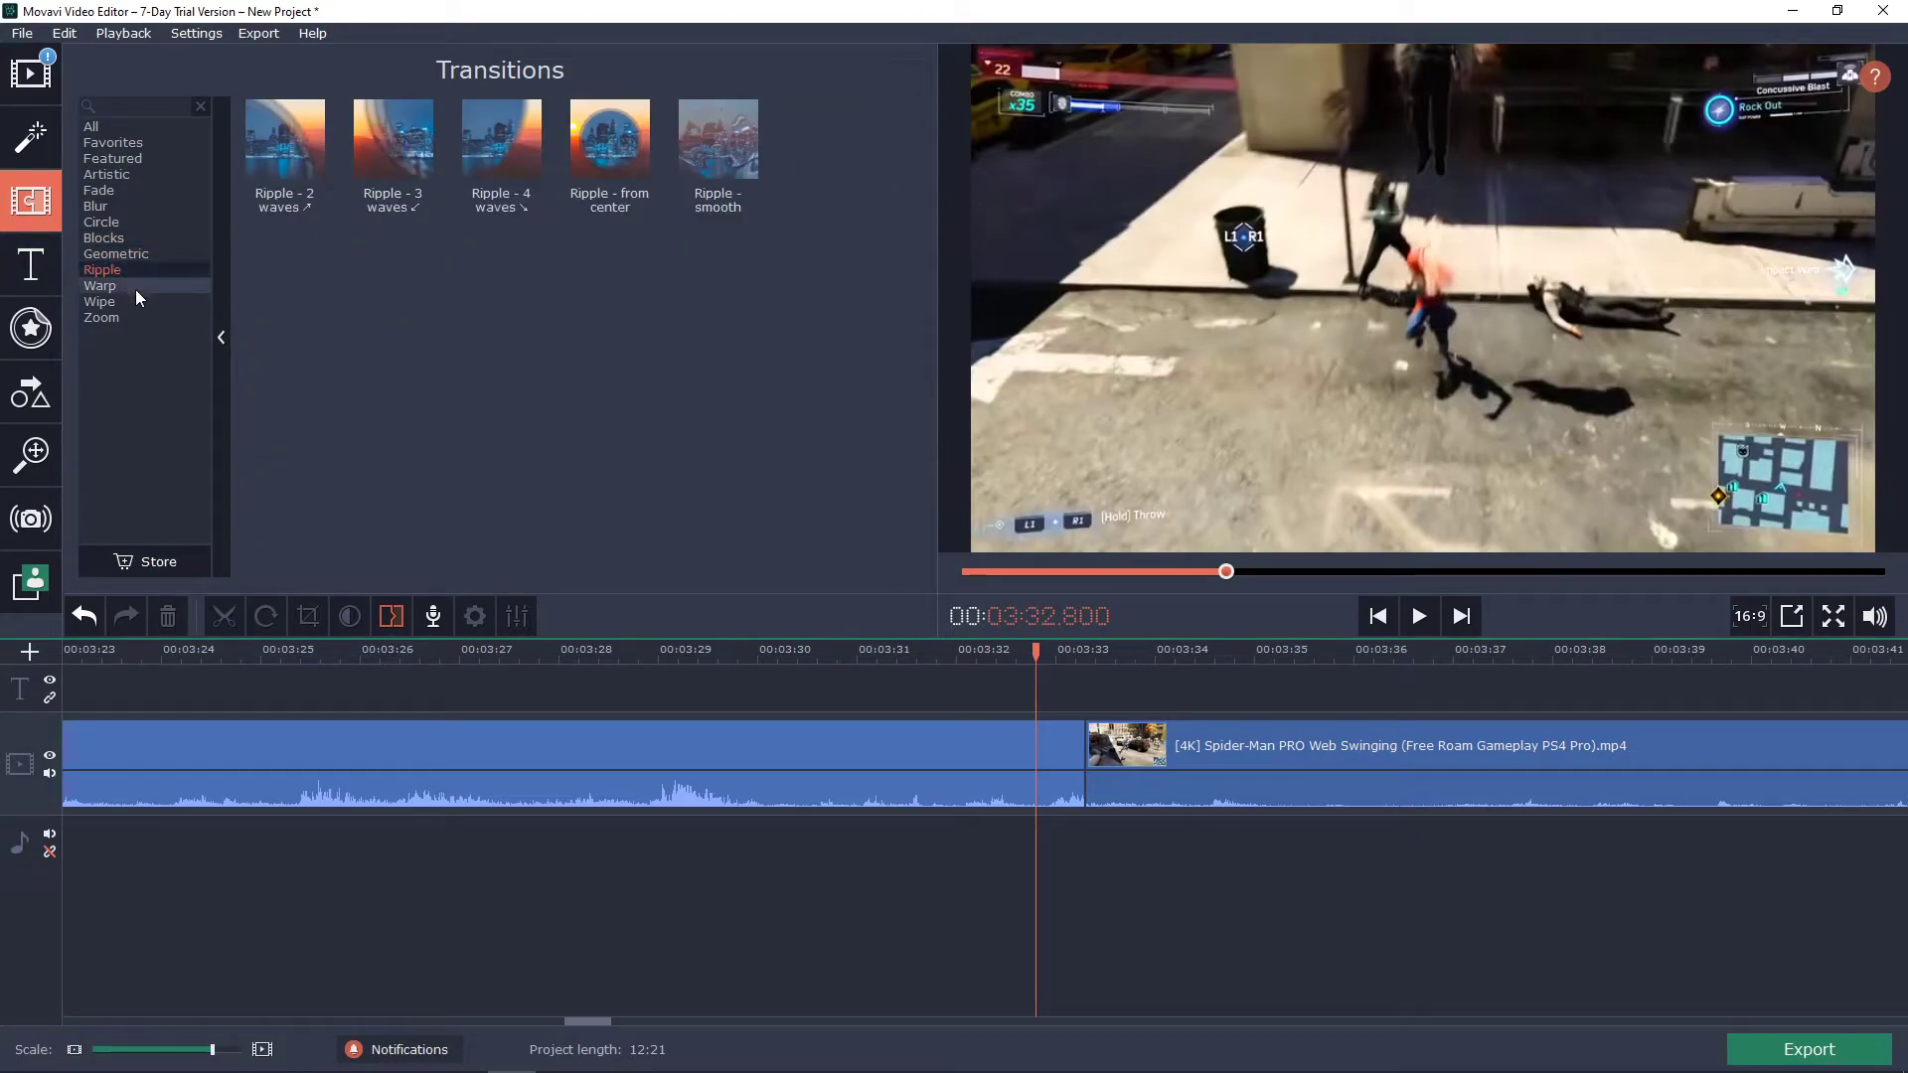
click(135, 289)
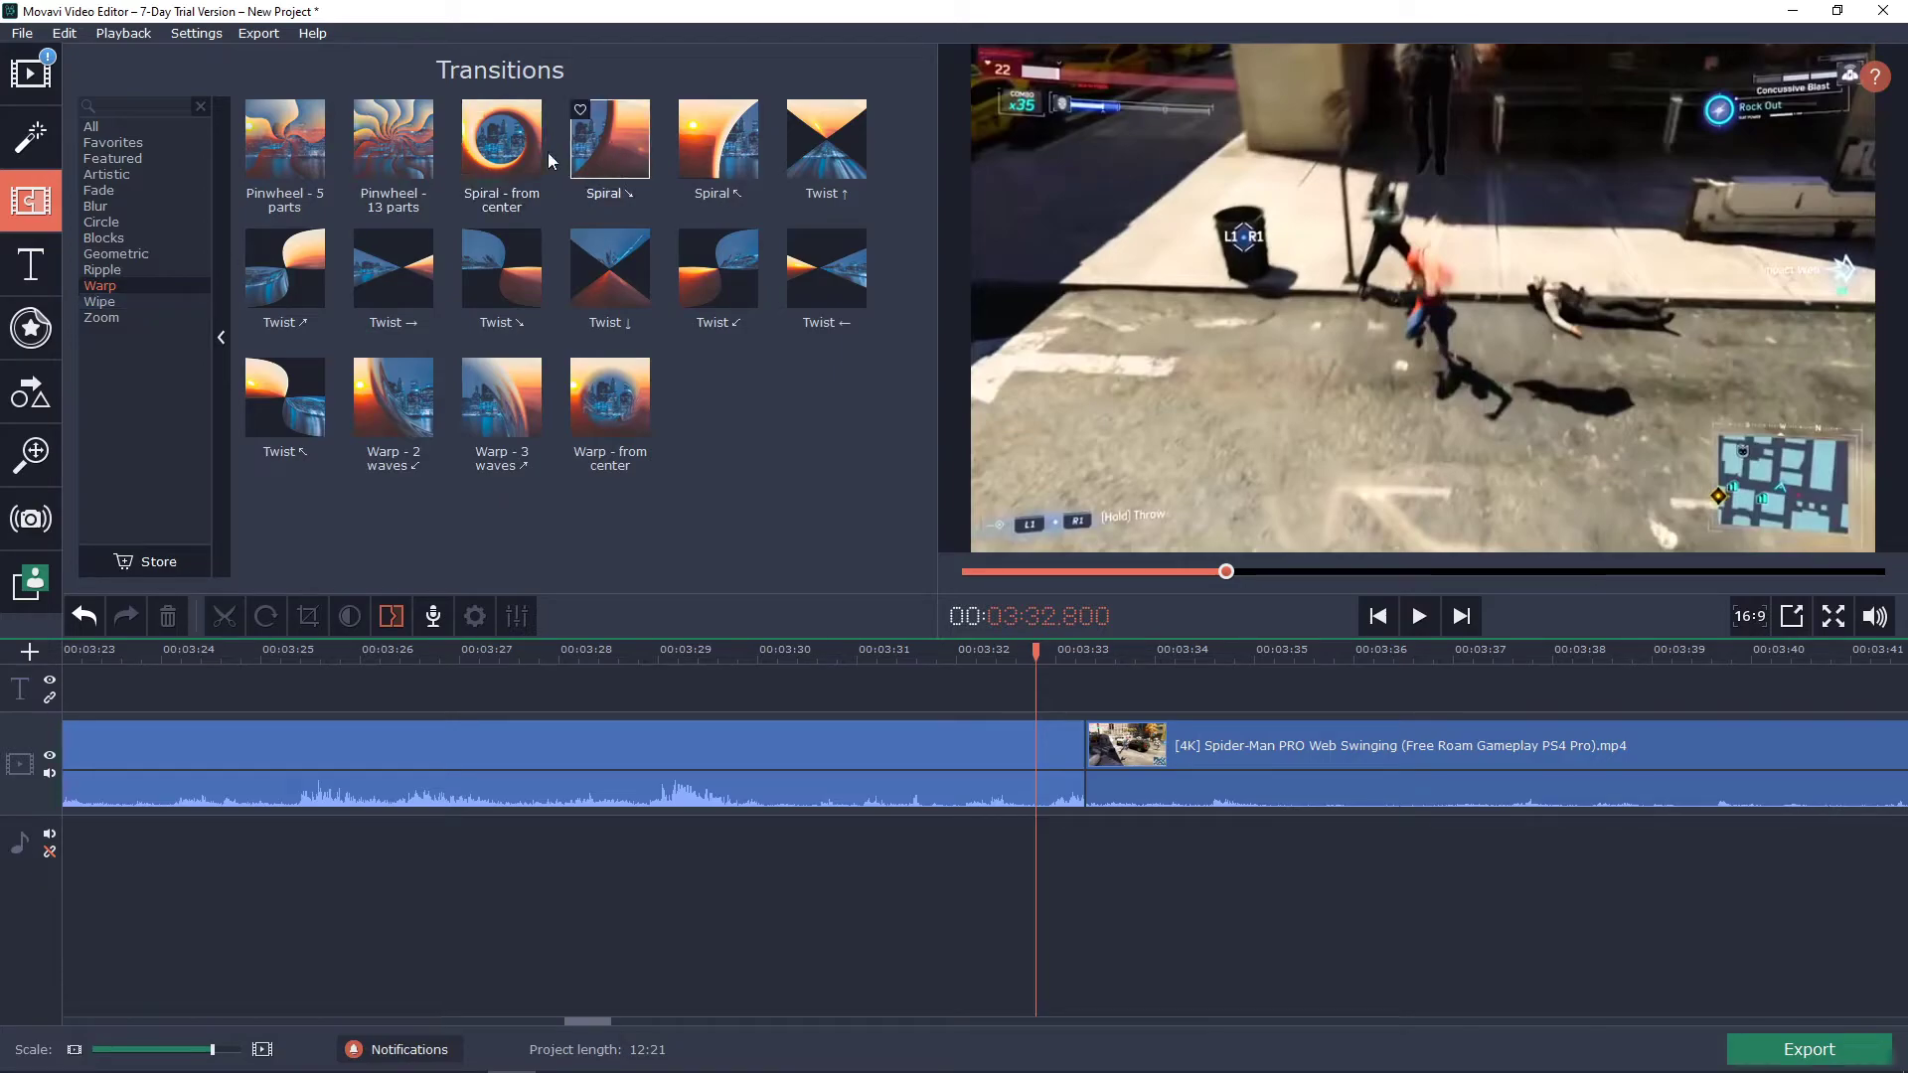
Step: Drop Spiral - from center on the clip join and preview it
mouse_move(478, 156)
drag(478, 159, 1087, 761)
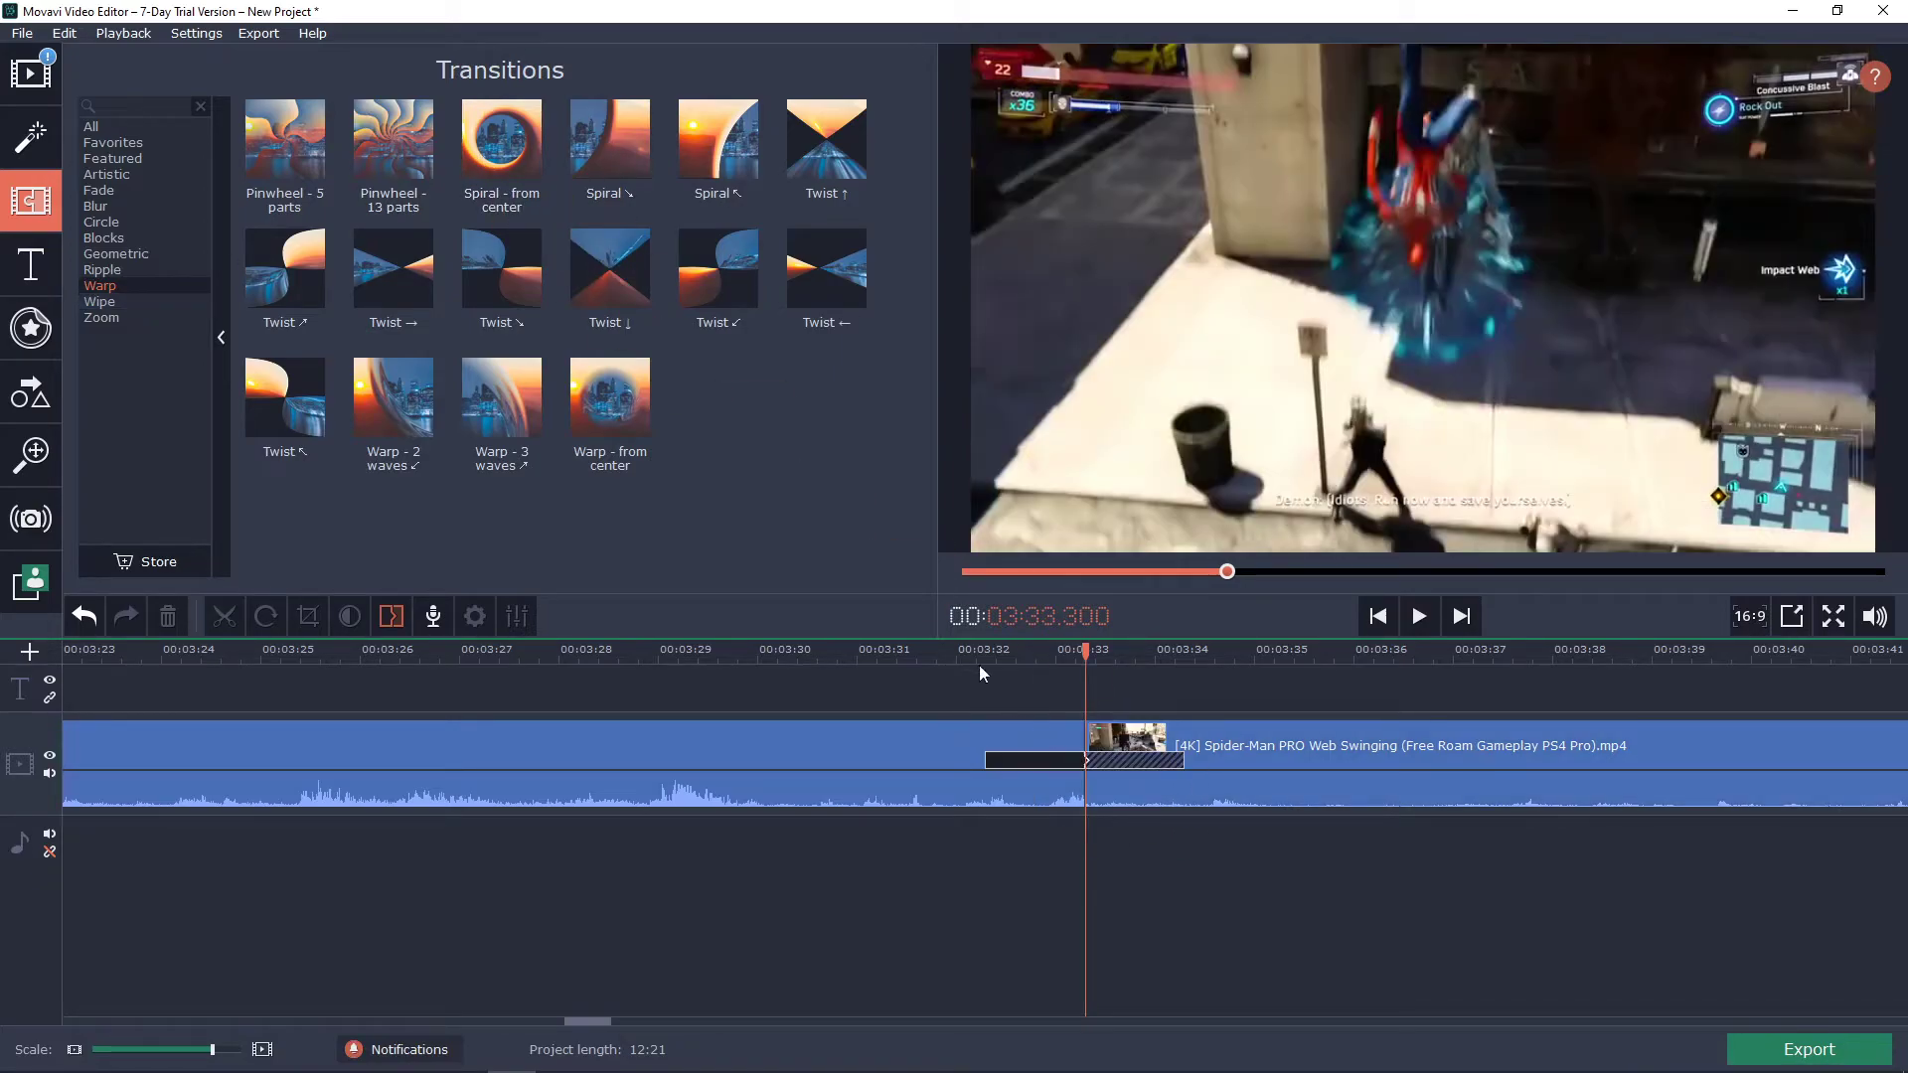
click(954, 648)
key(space)
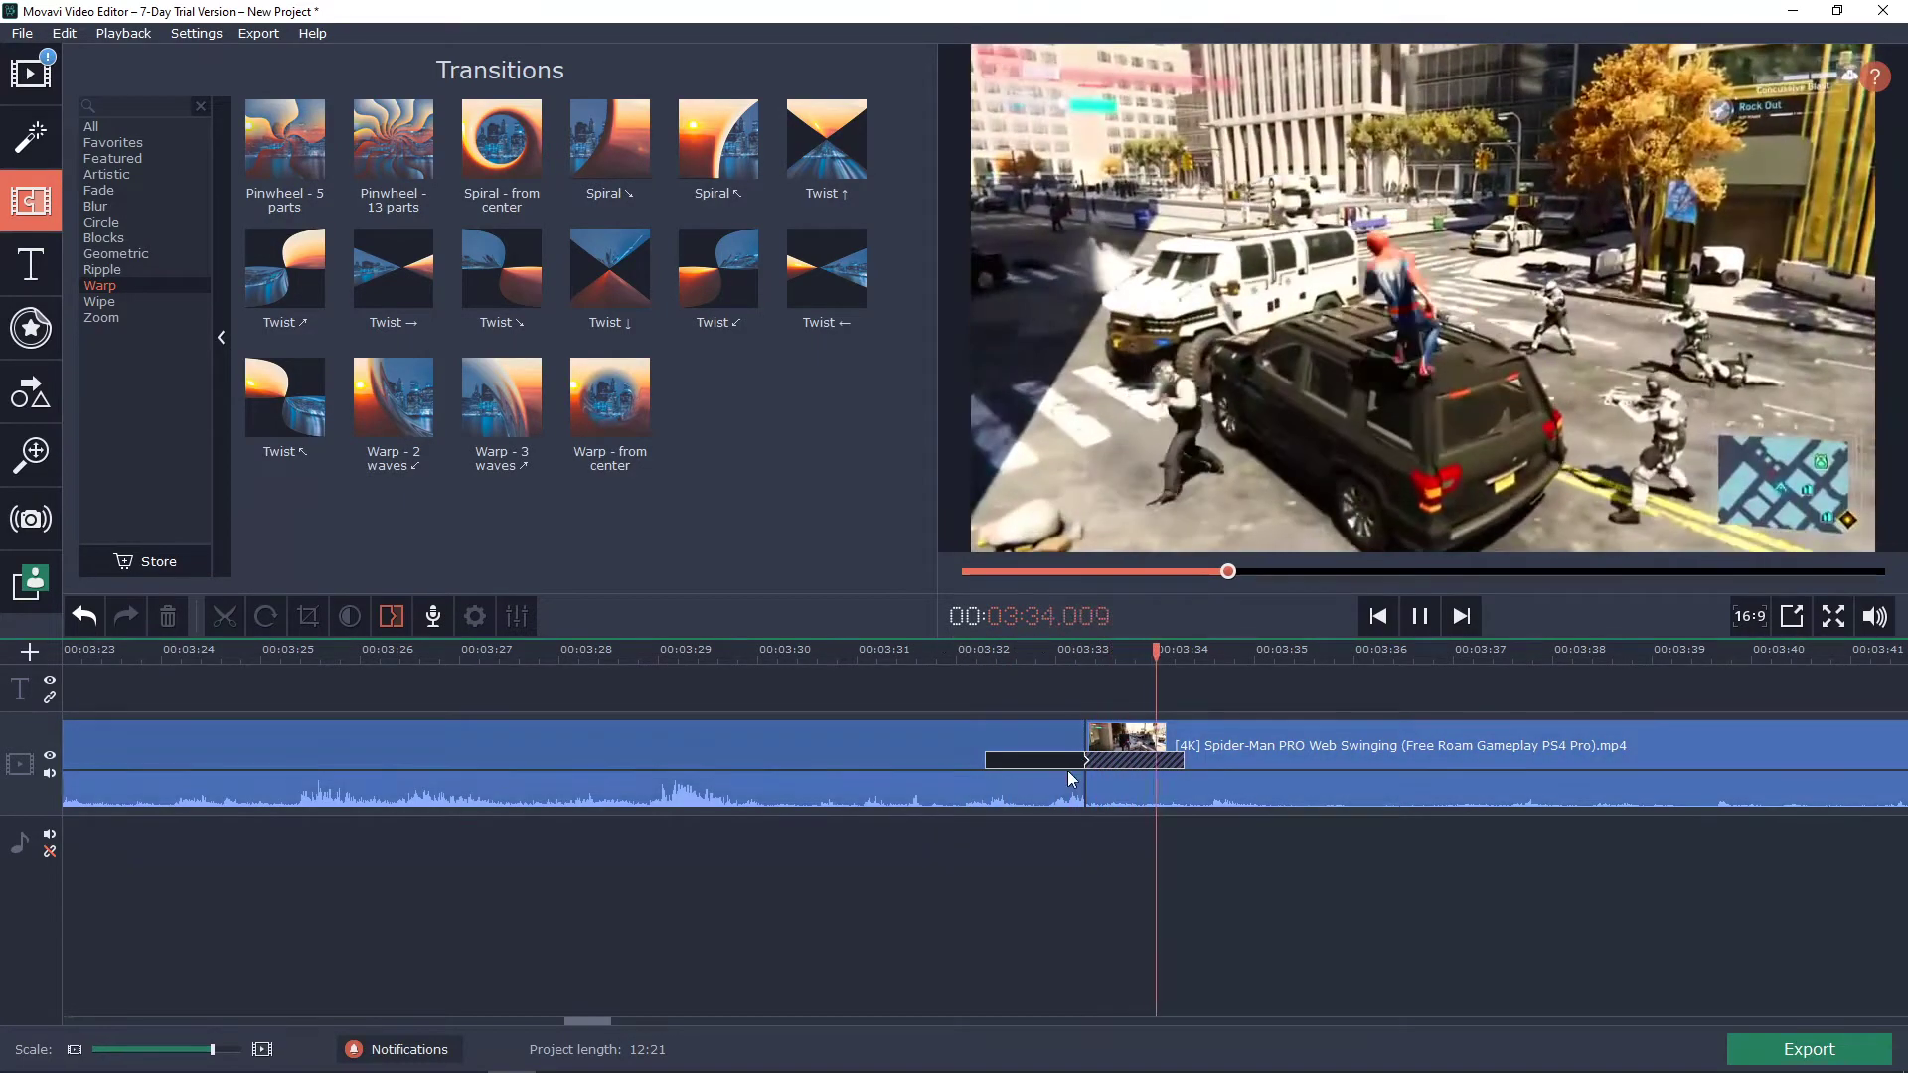
click(1055, 768)
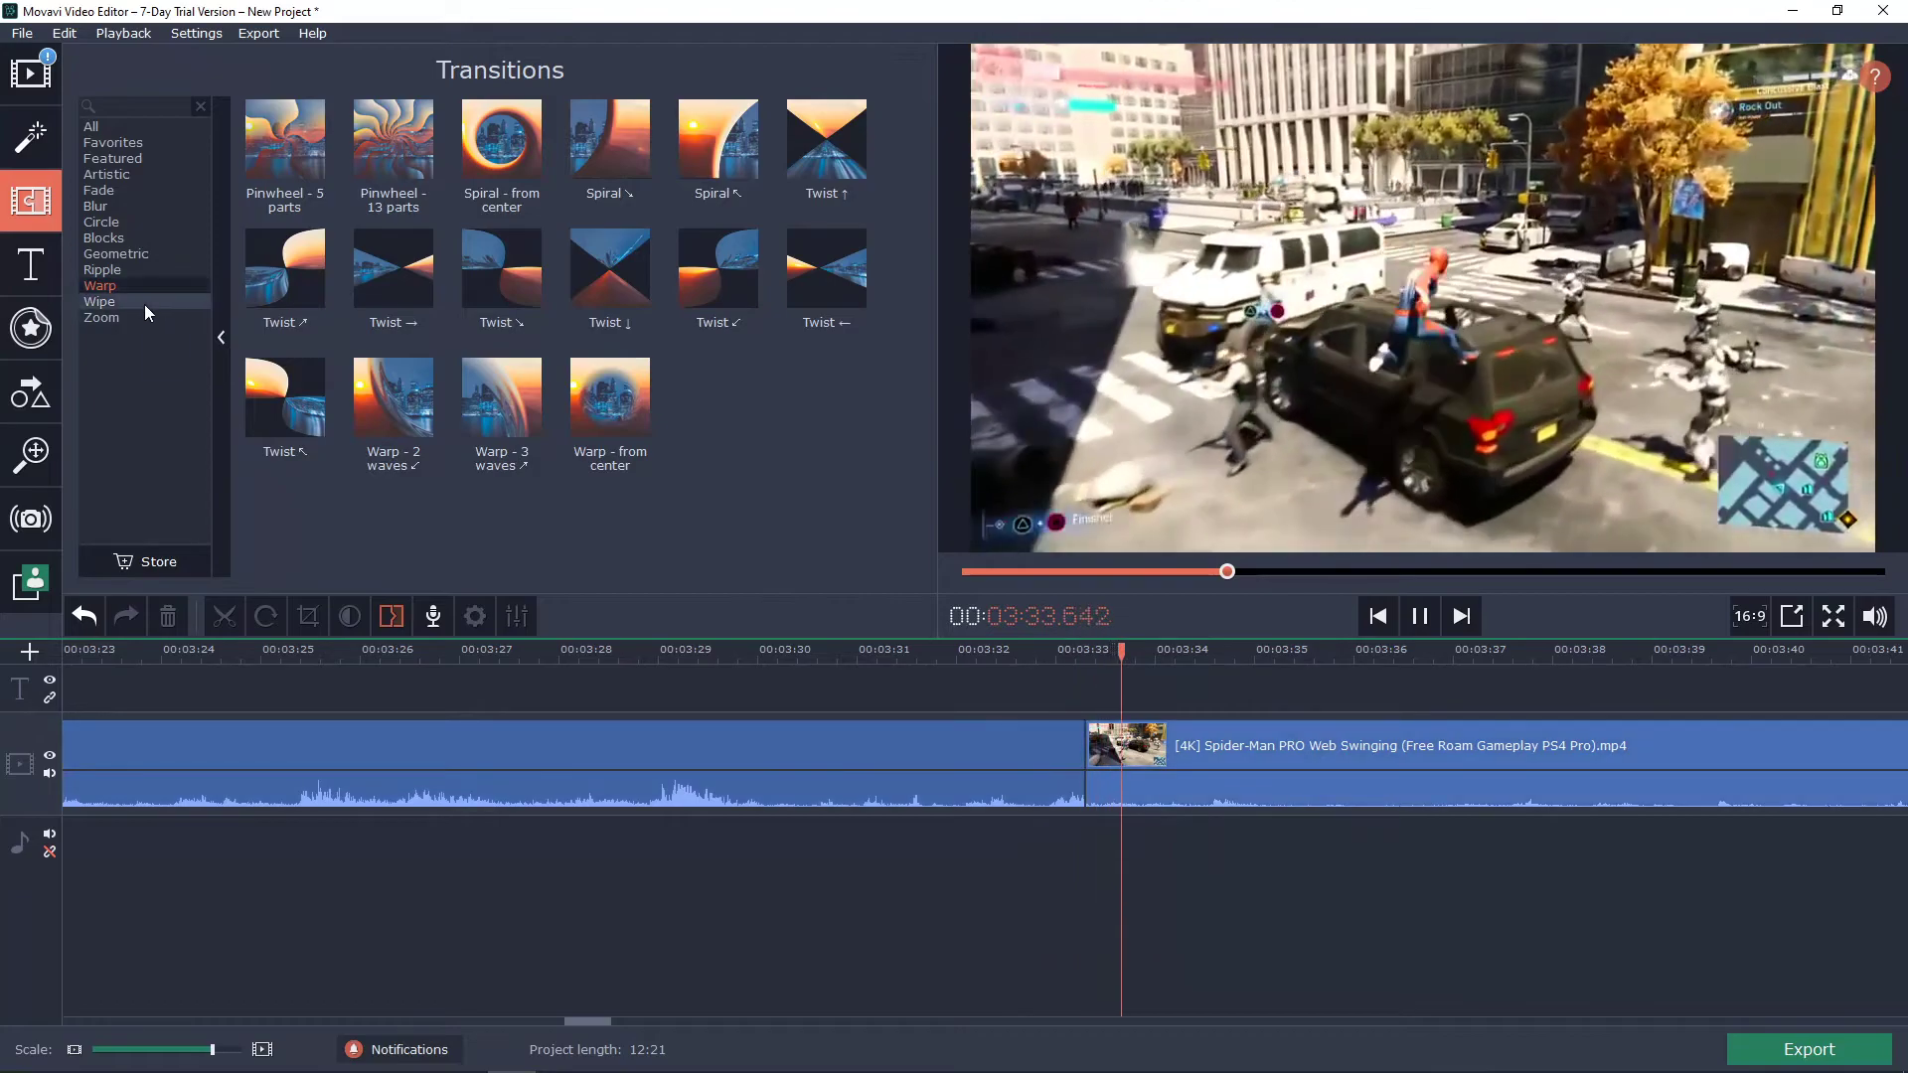
Step: Try a Wipe transition at the join, preview and delete it, then list the Zoom transitions
click(146, 304)
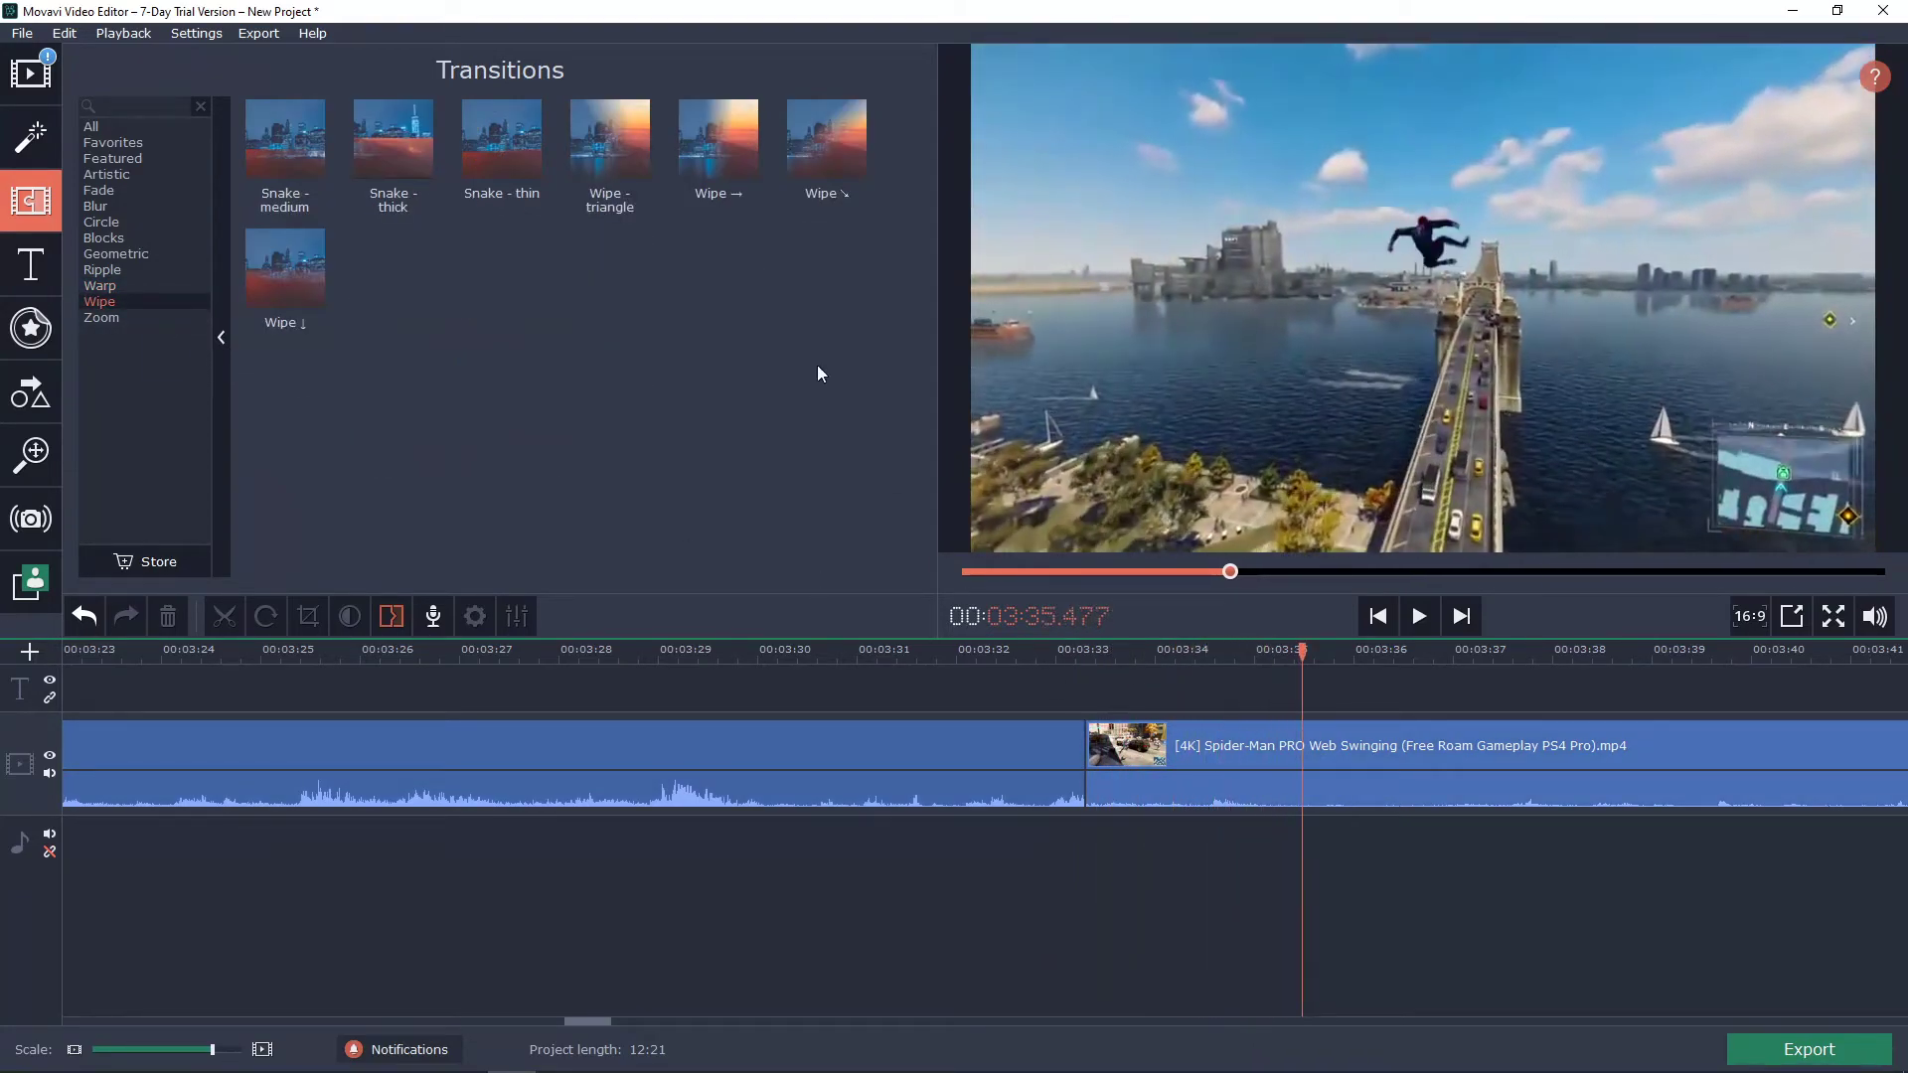
drag(817, 374, 1081, 745)
click(982, 656)
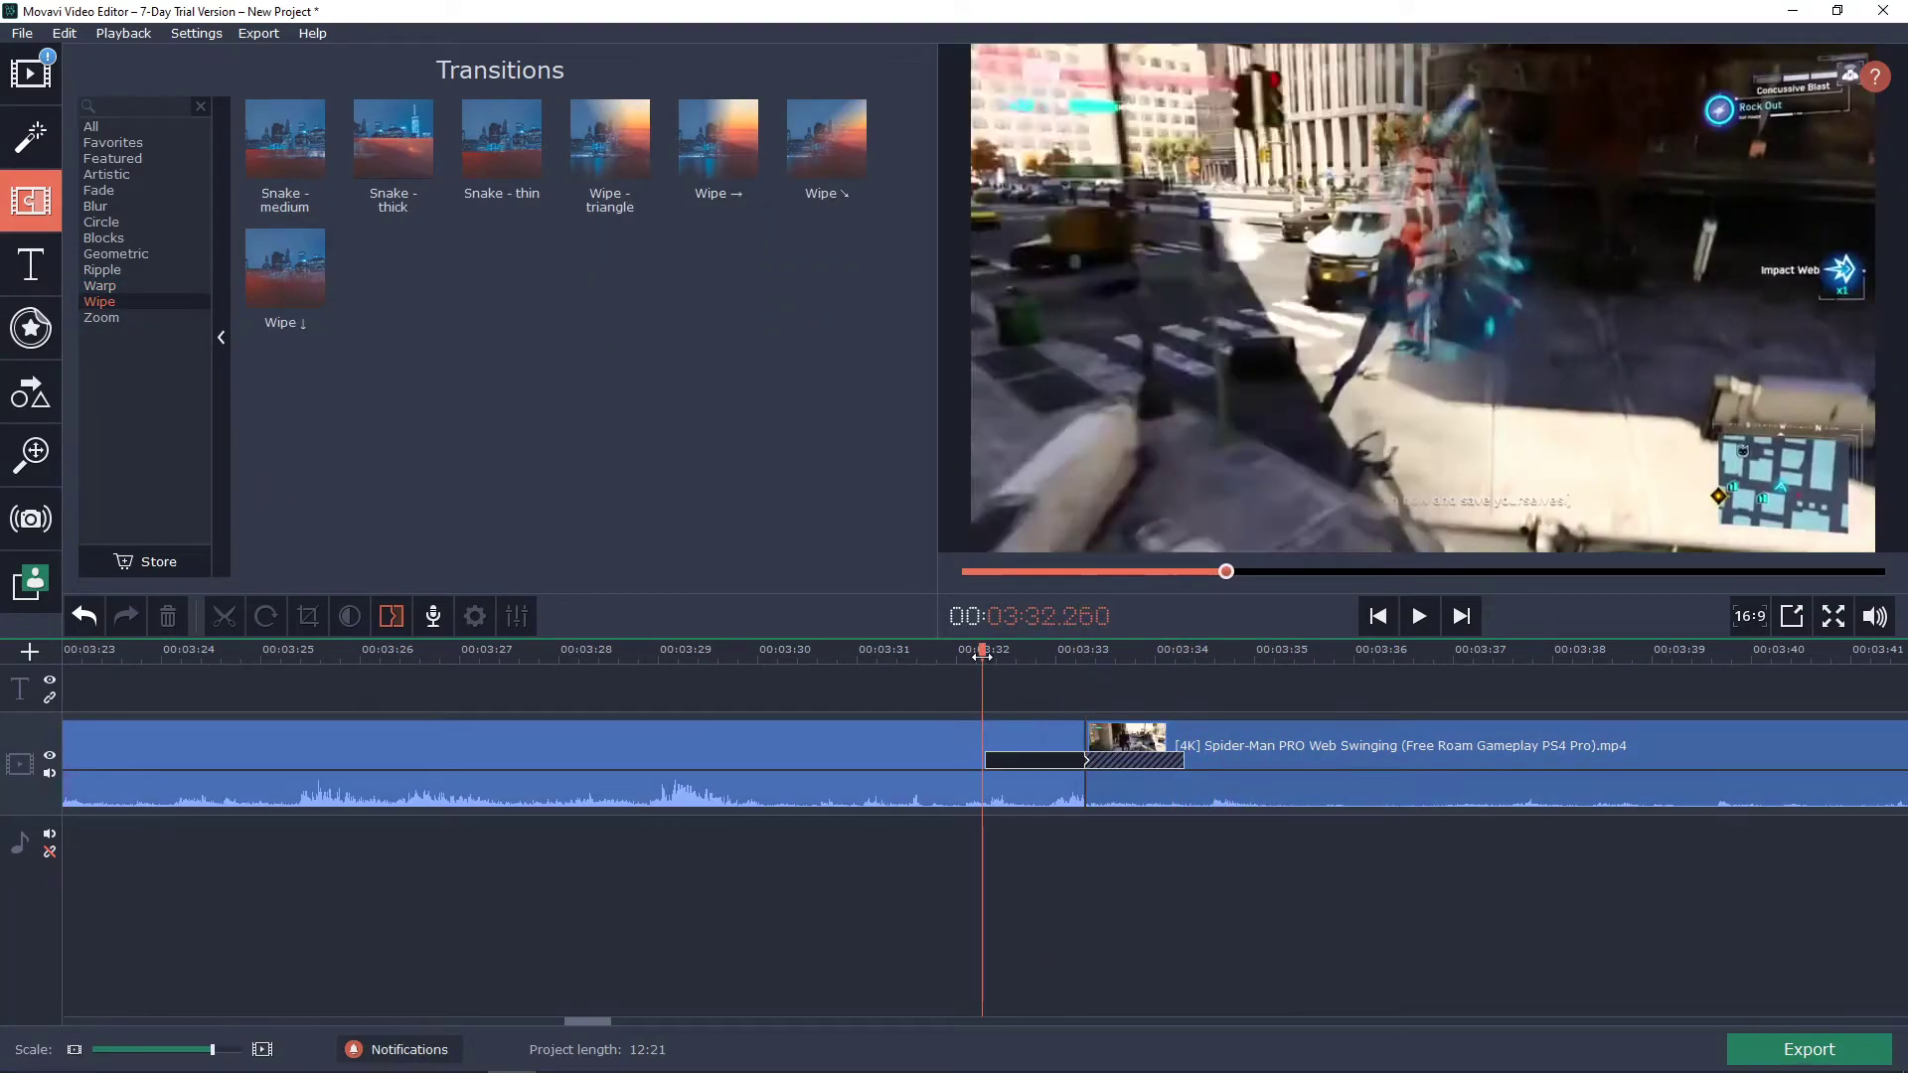
key(space)
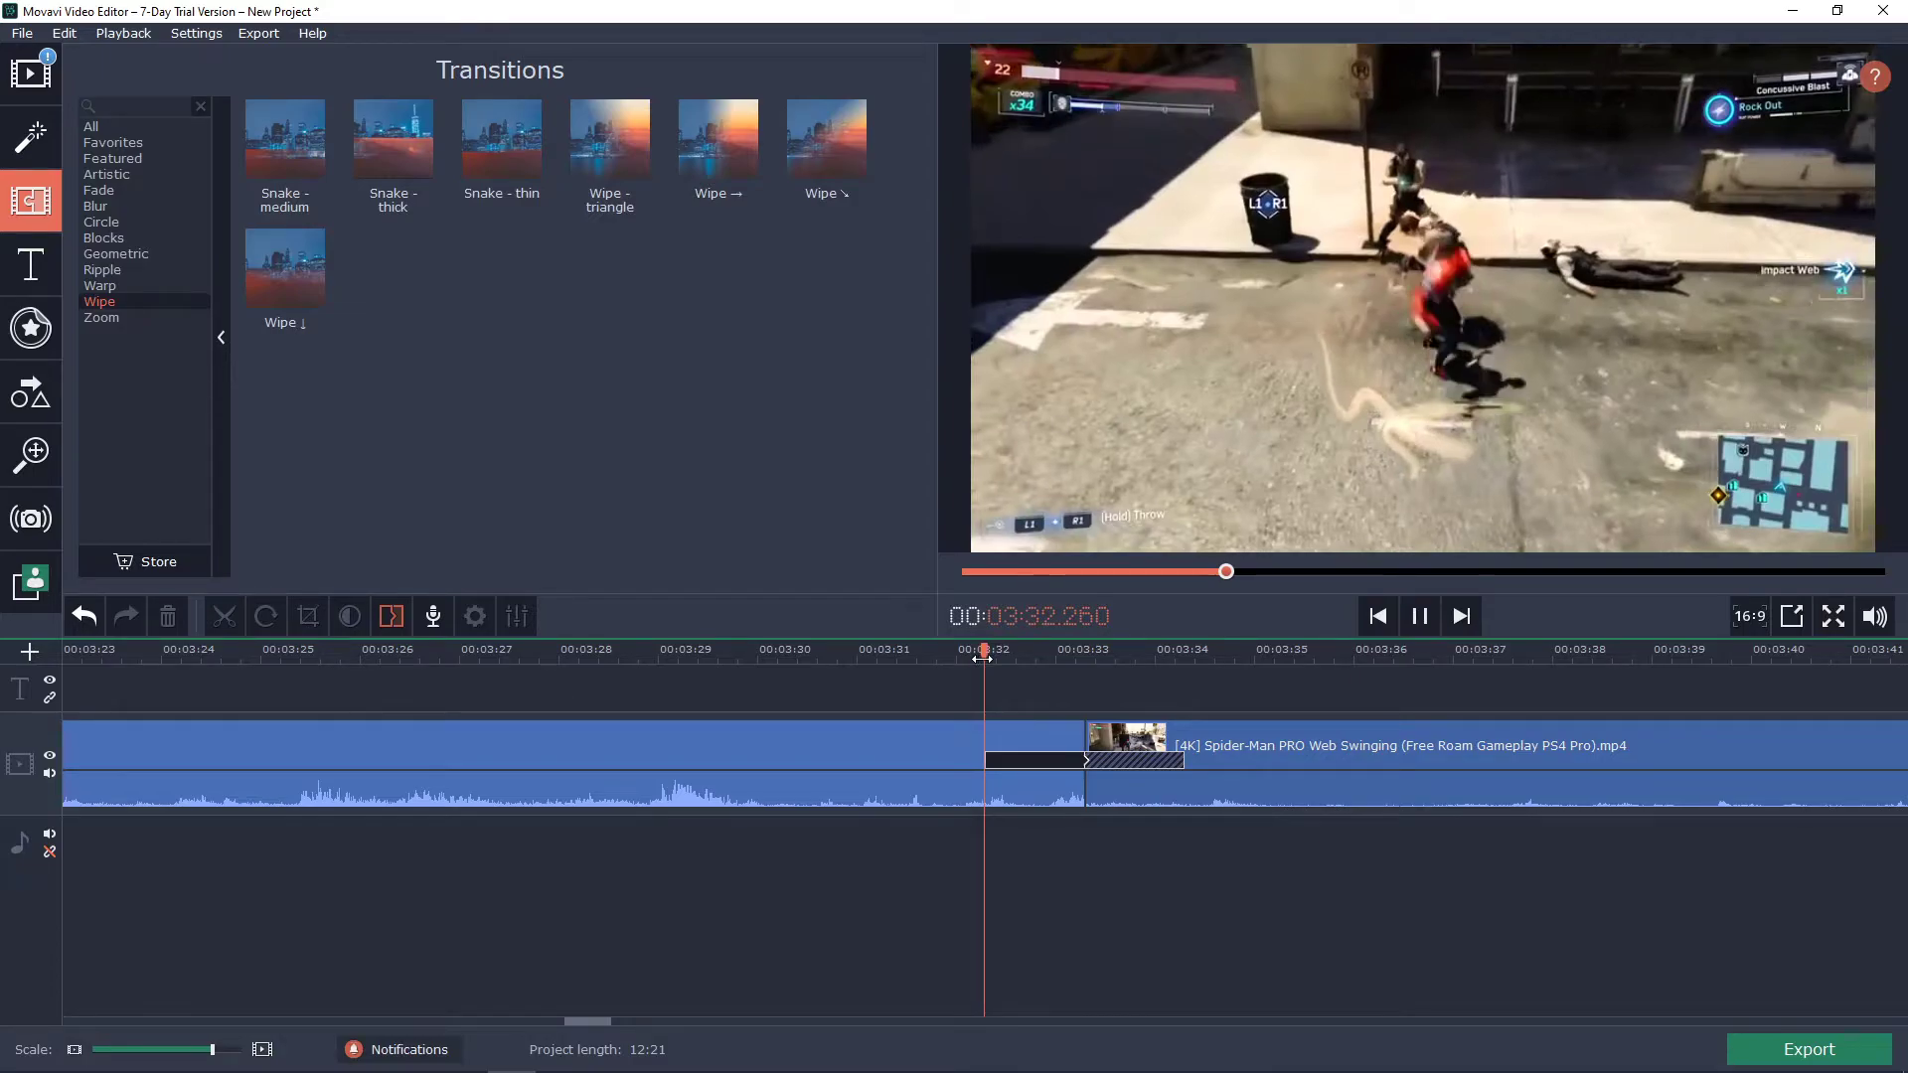
key(space)
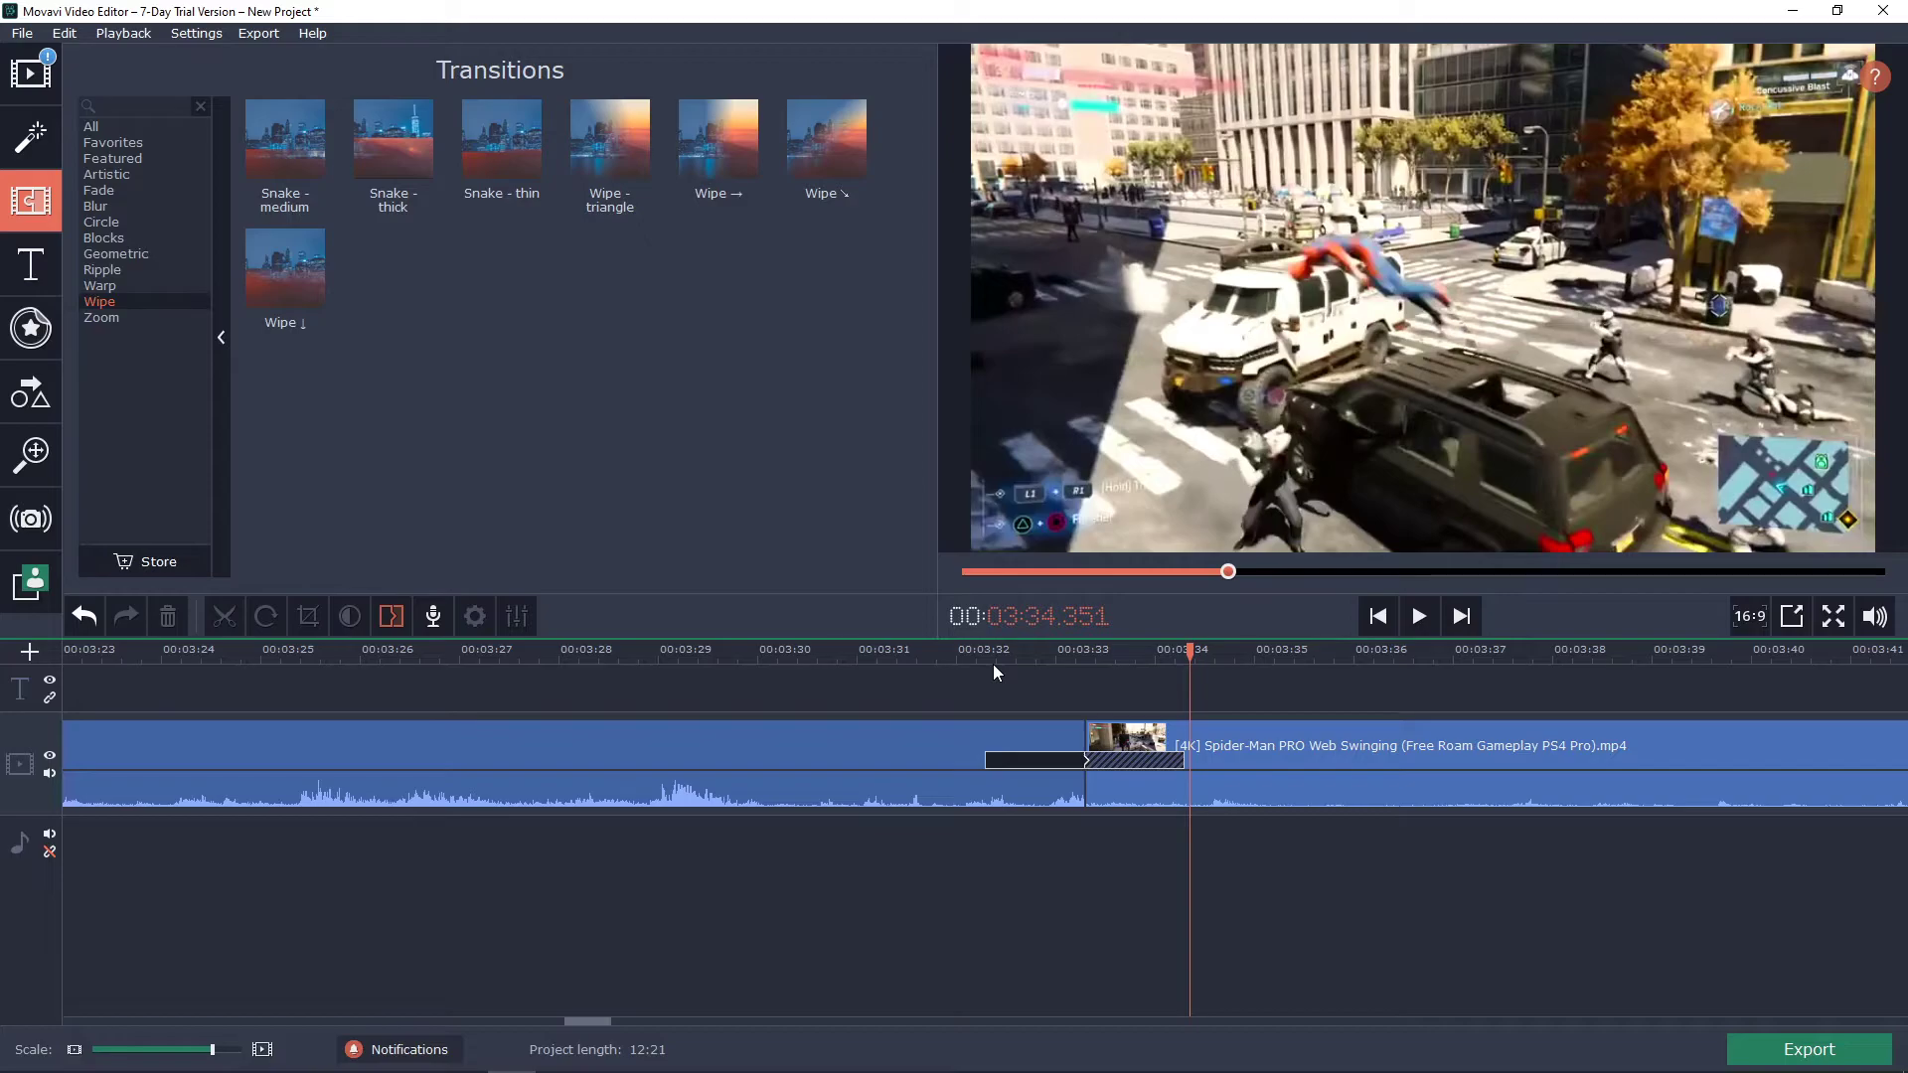
click(1040, 759)
key(Delete)
click(135, 314)
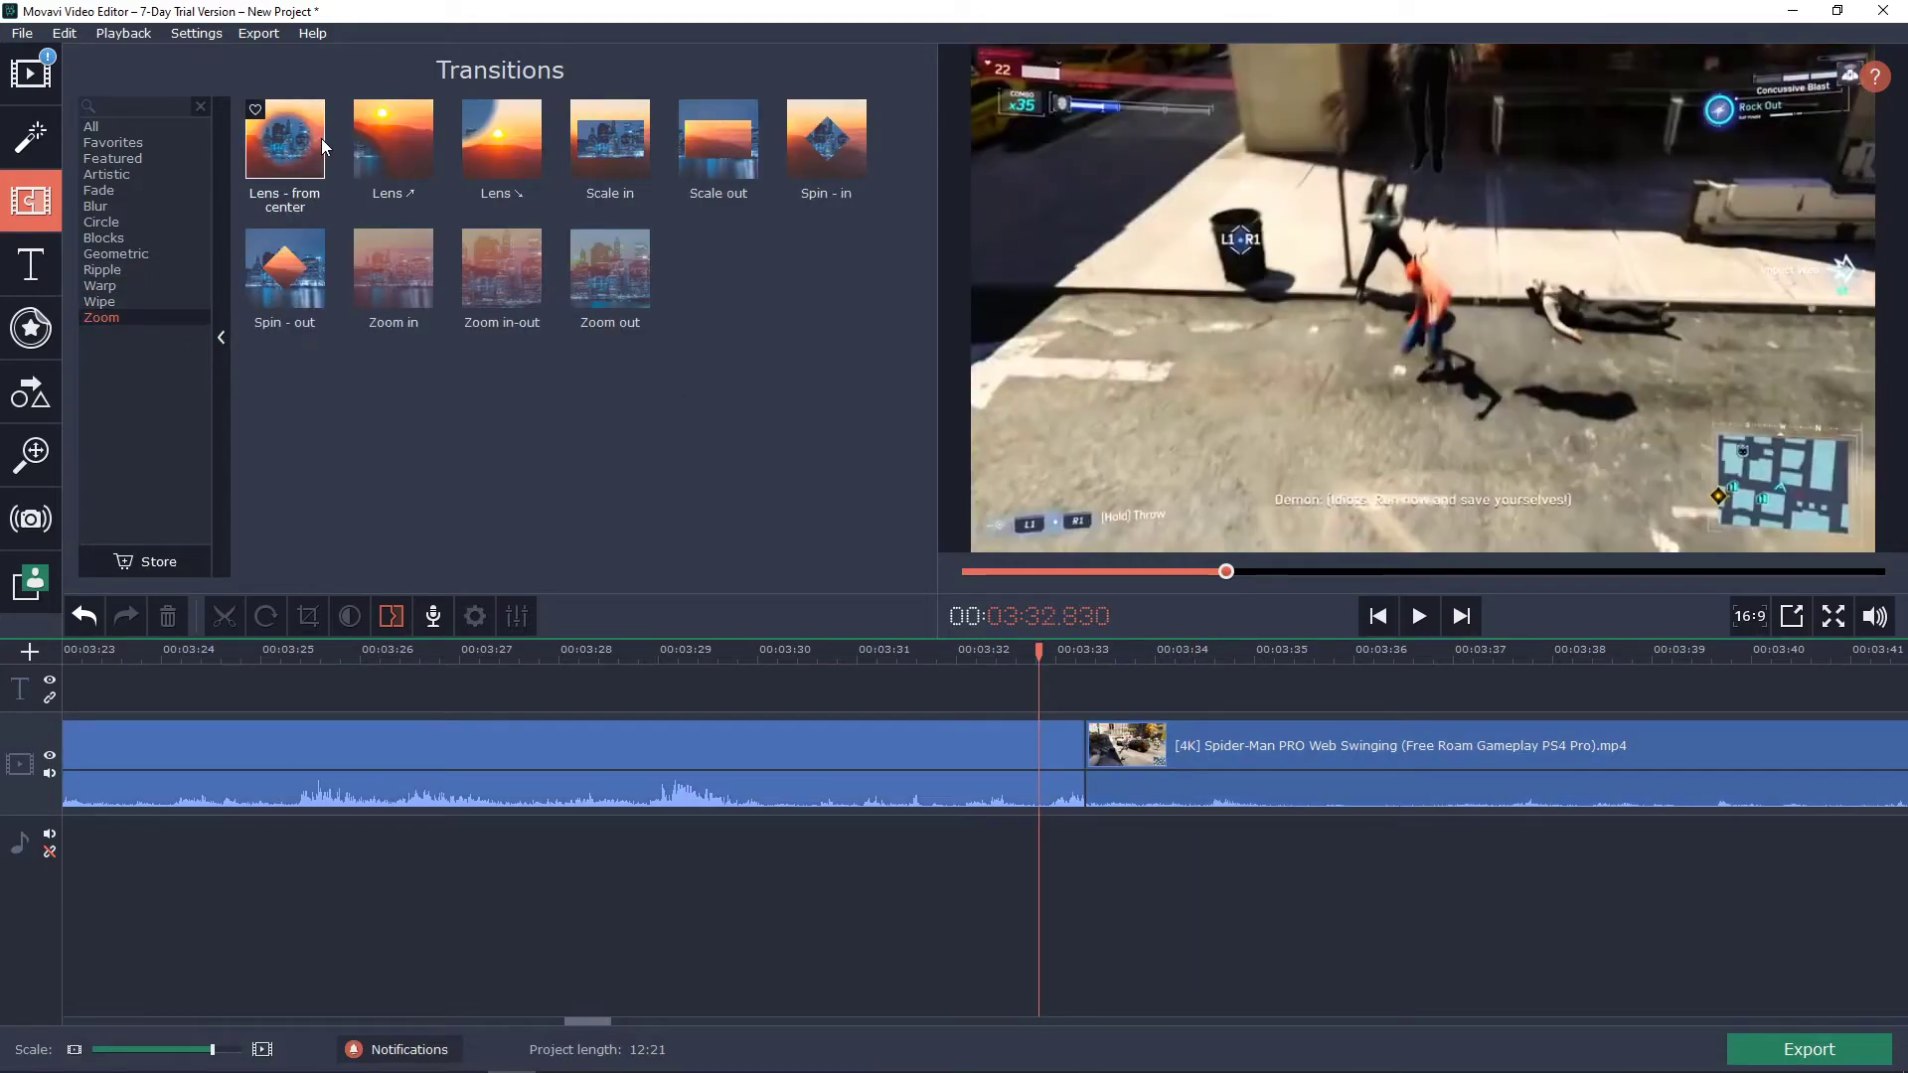
Step: Drop Lens - from center on the clip join, preview it, then select it for removal
drag(314, 152, 1070, 739)
click(970, 649)
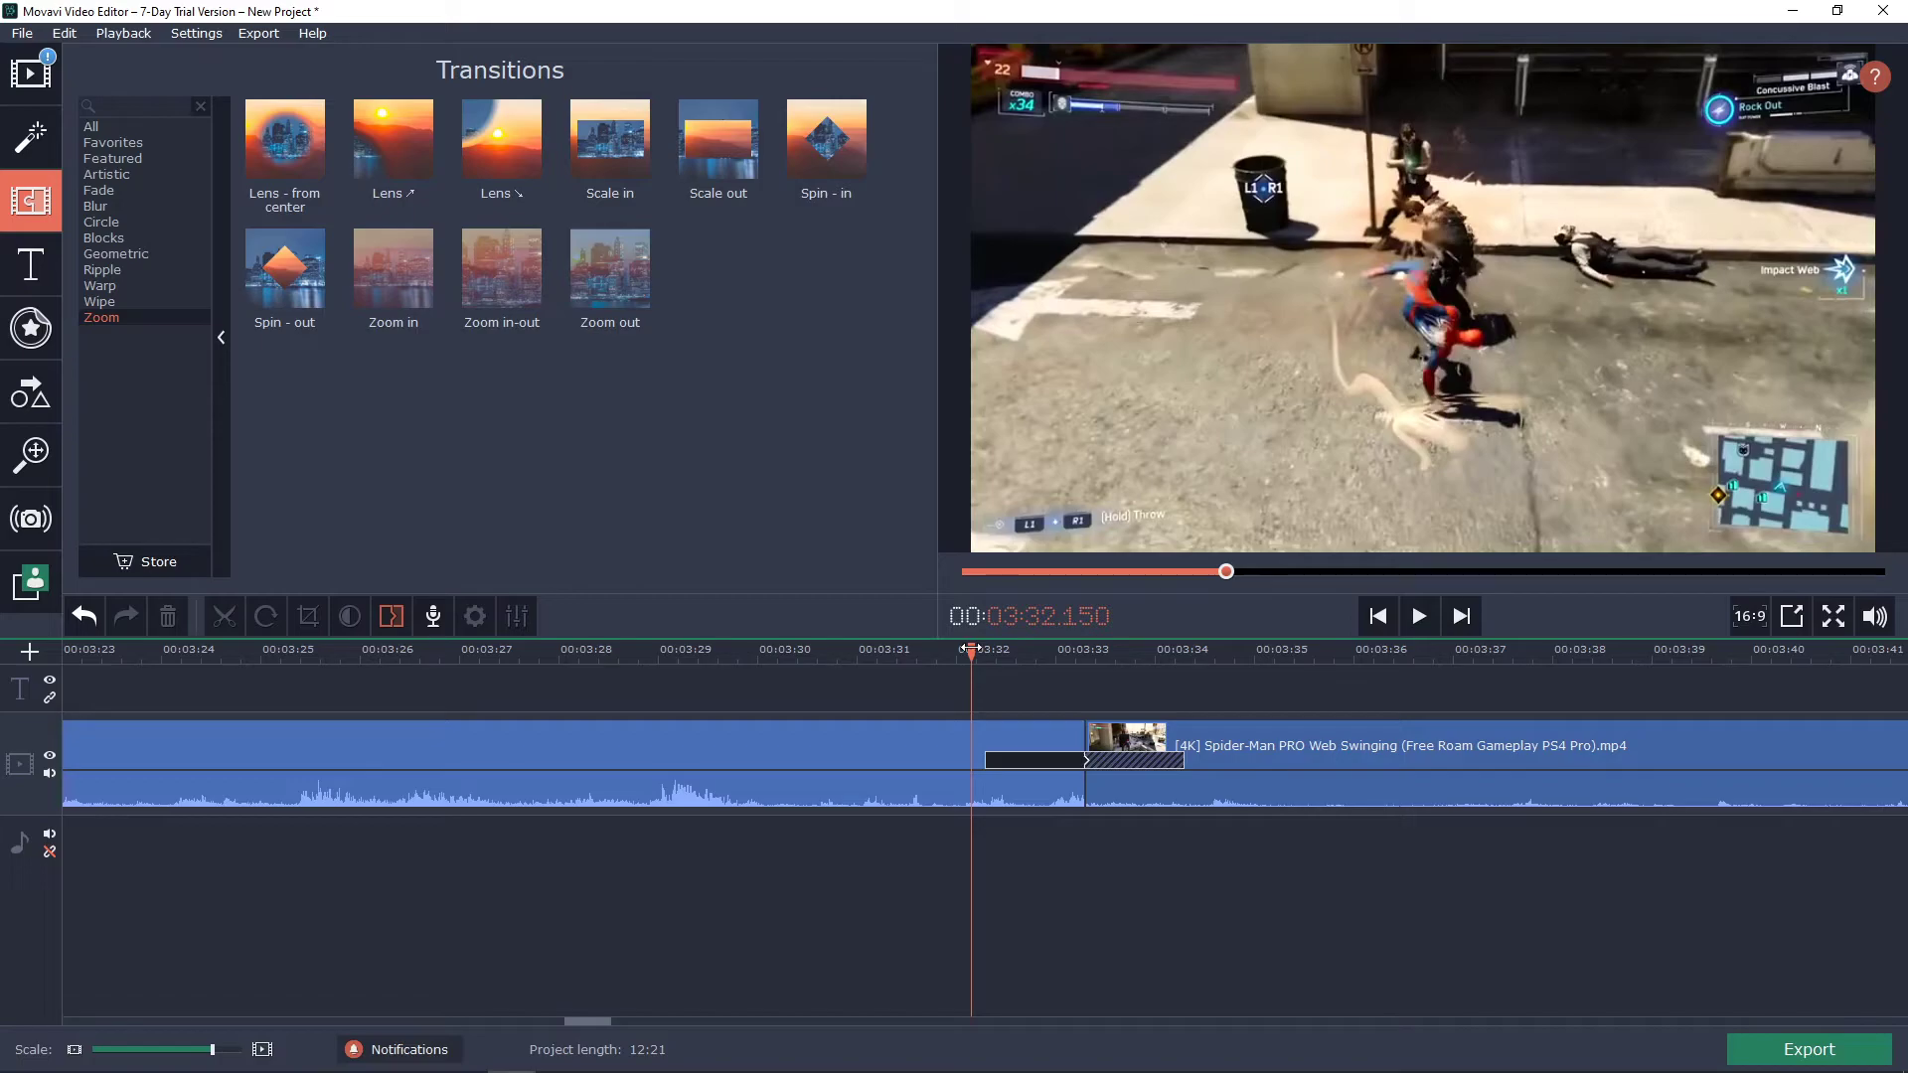
key(space)
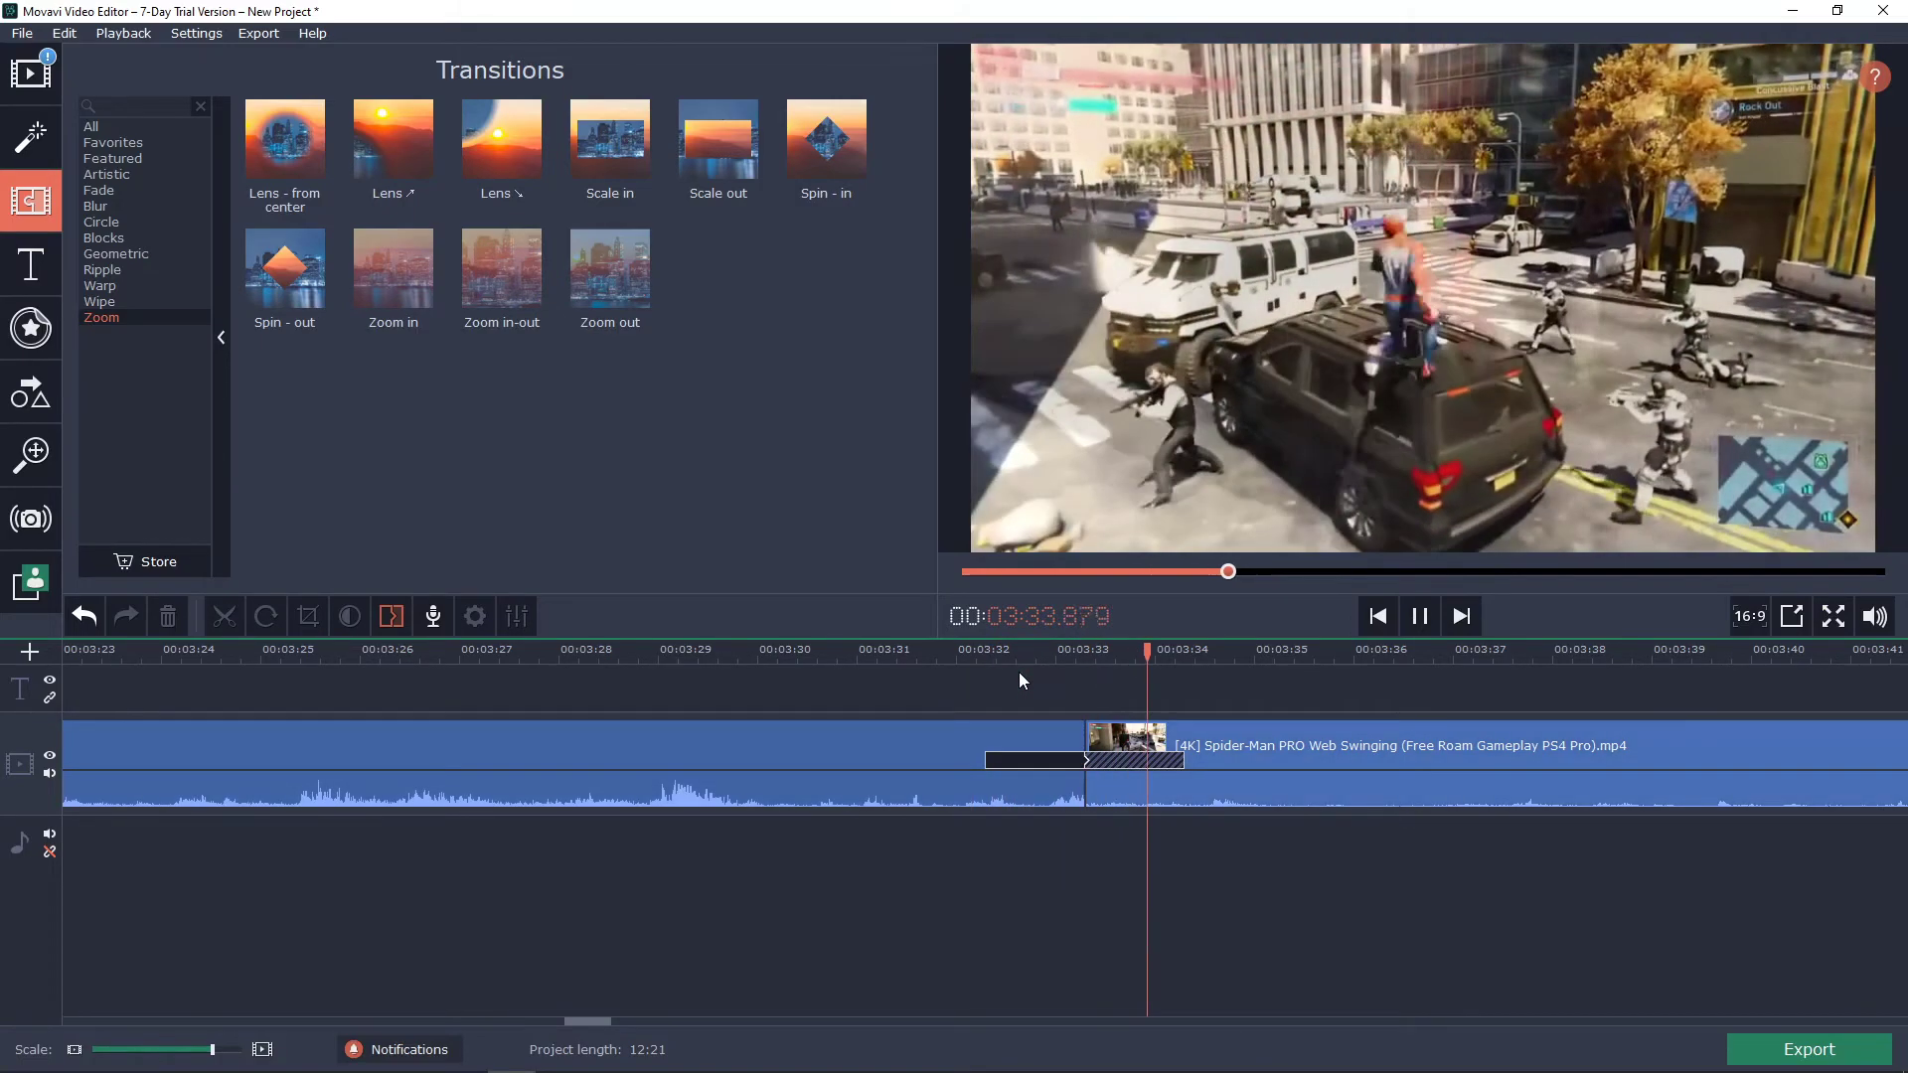
click(1000, 759)
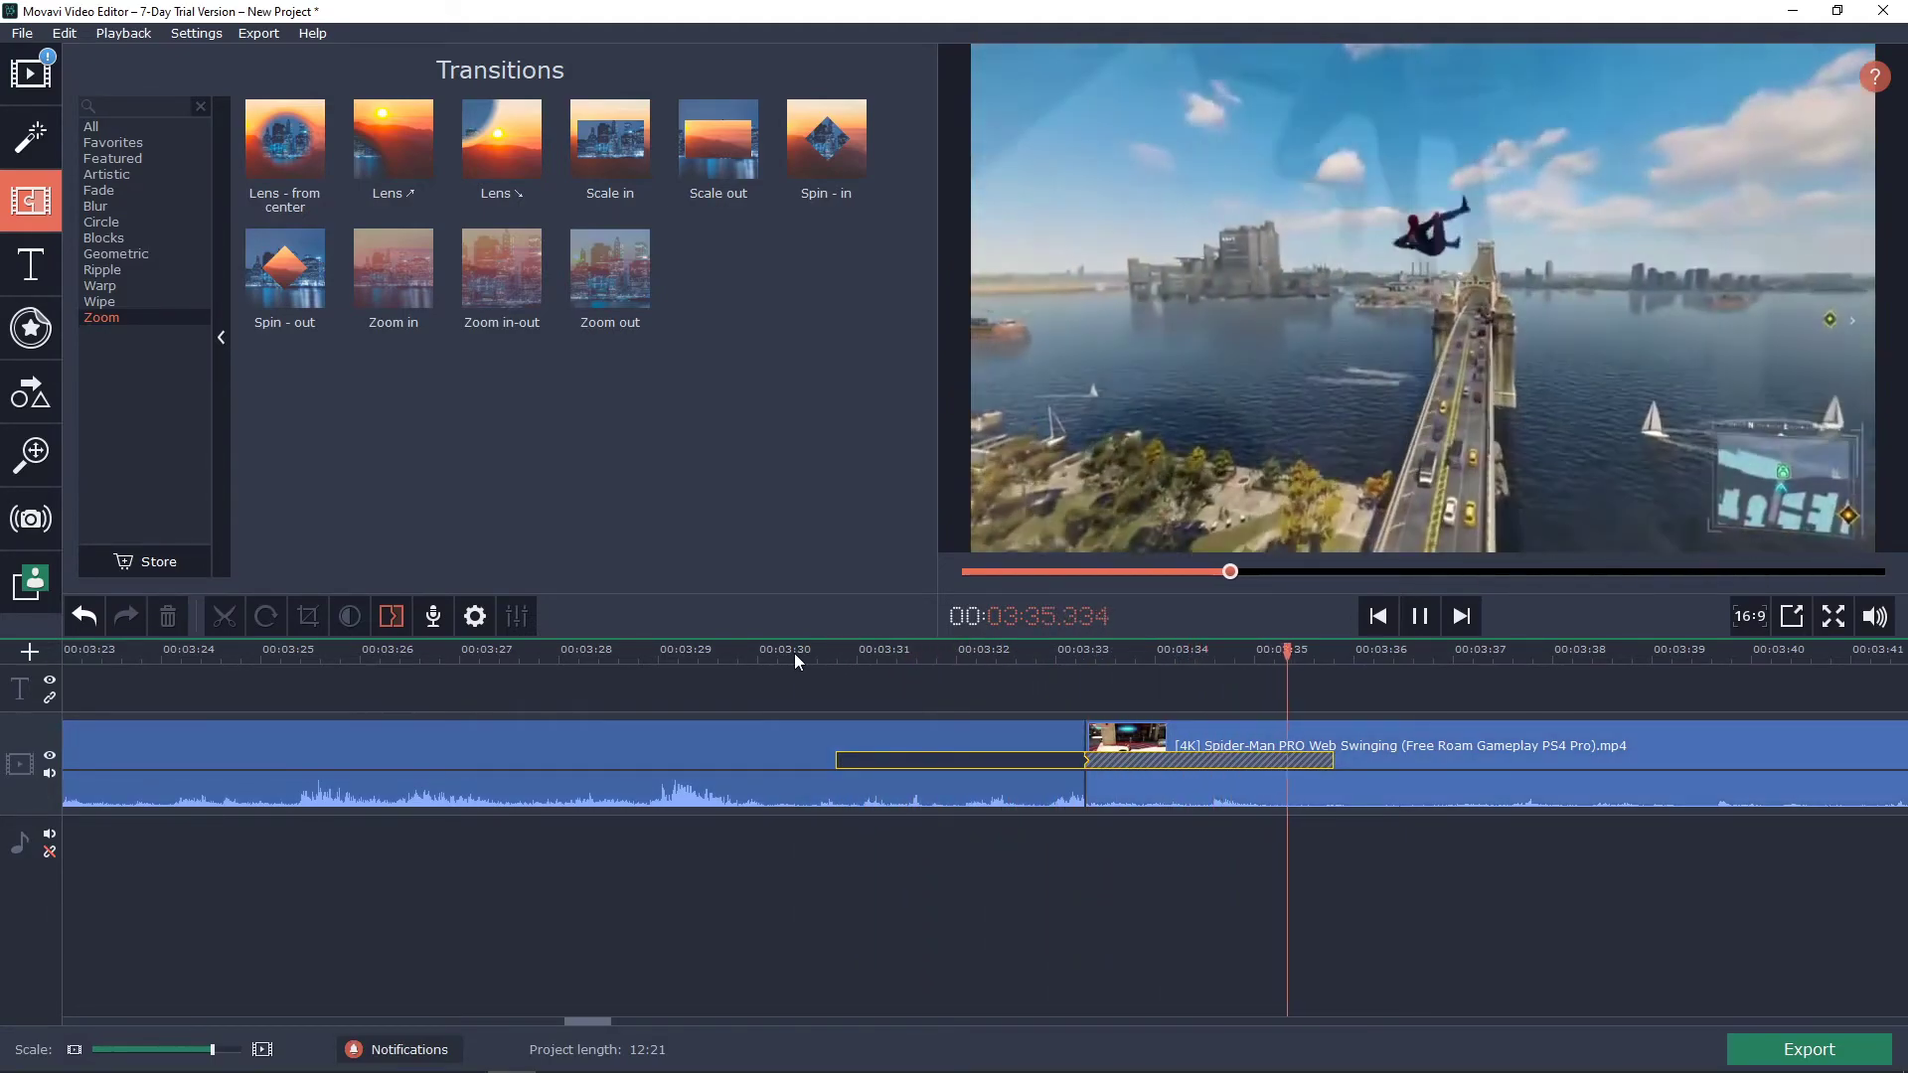
key(space)
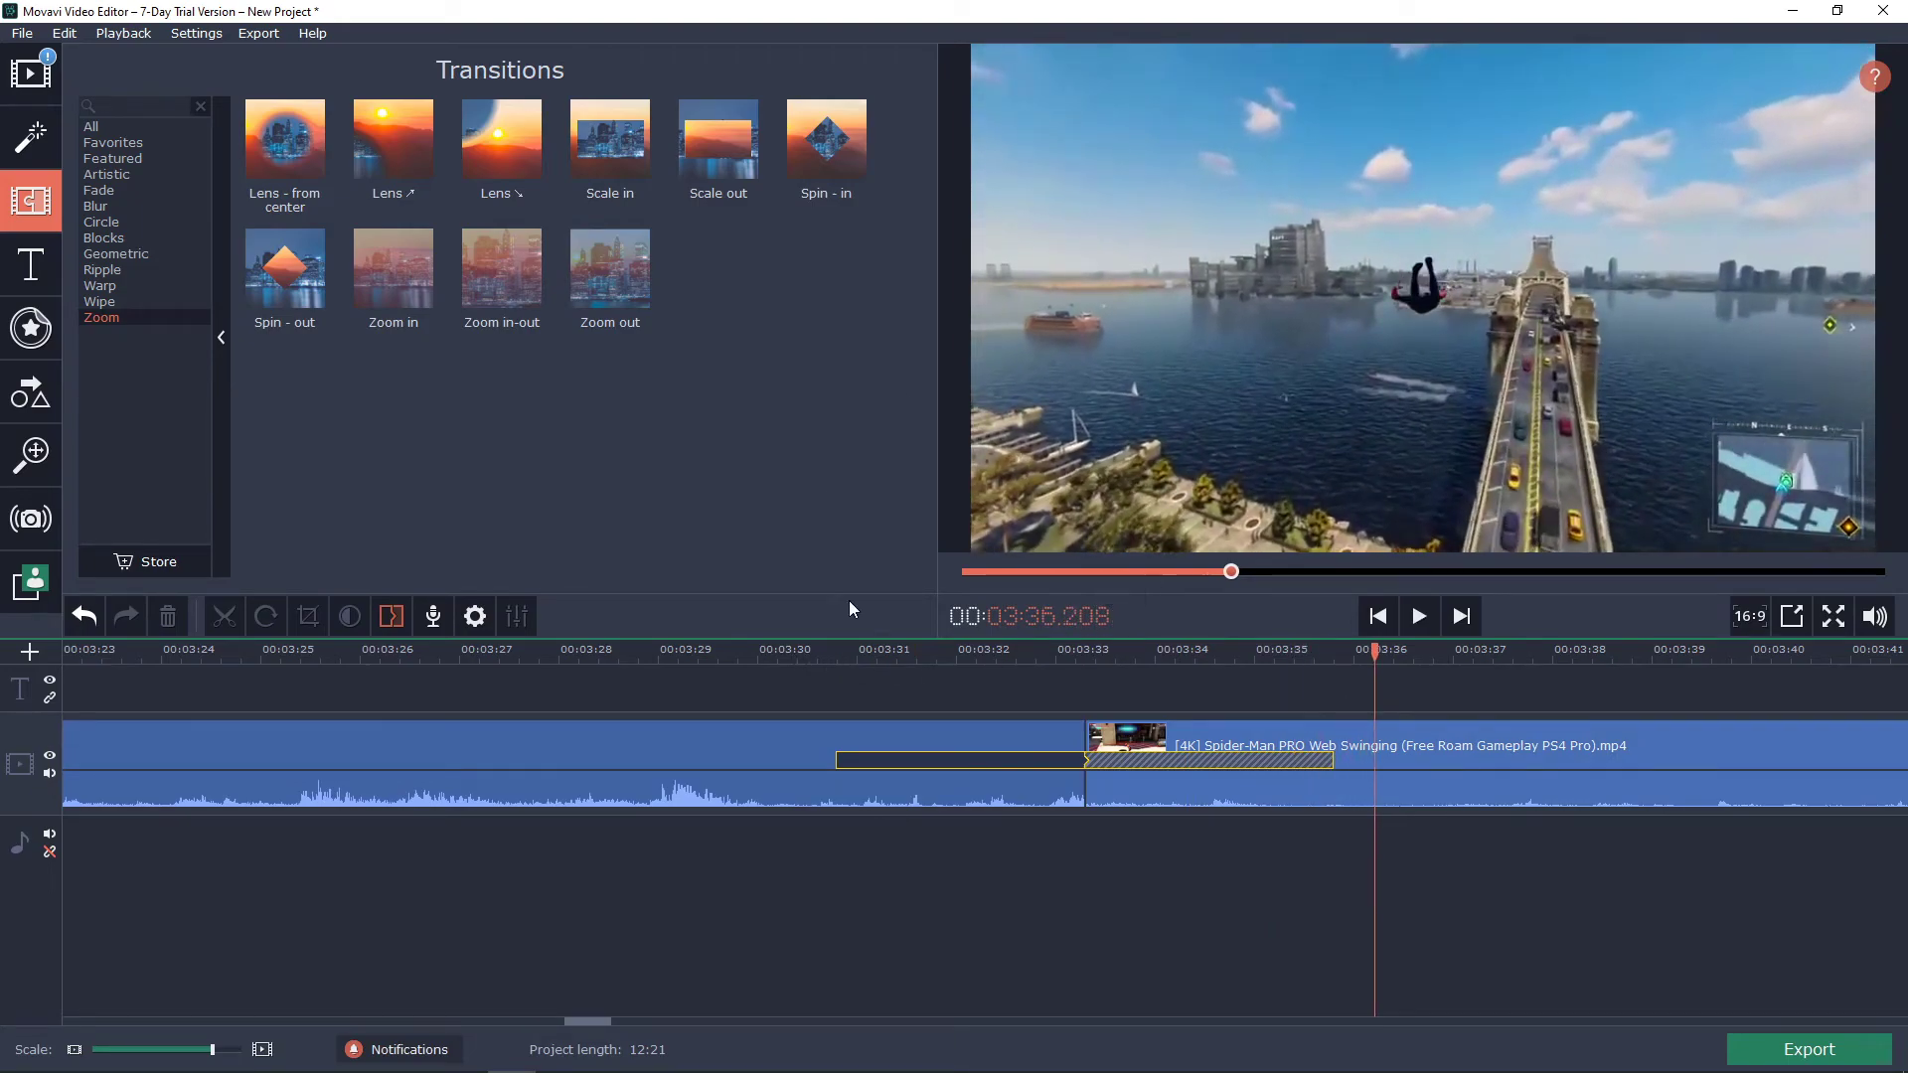
click(921, 754)
Step: Replace the lens transition with Zoom out at the Spider-Man clip join and play it back twice
key(Delete)
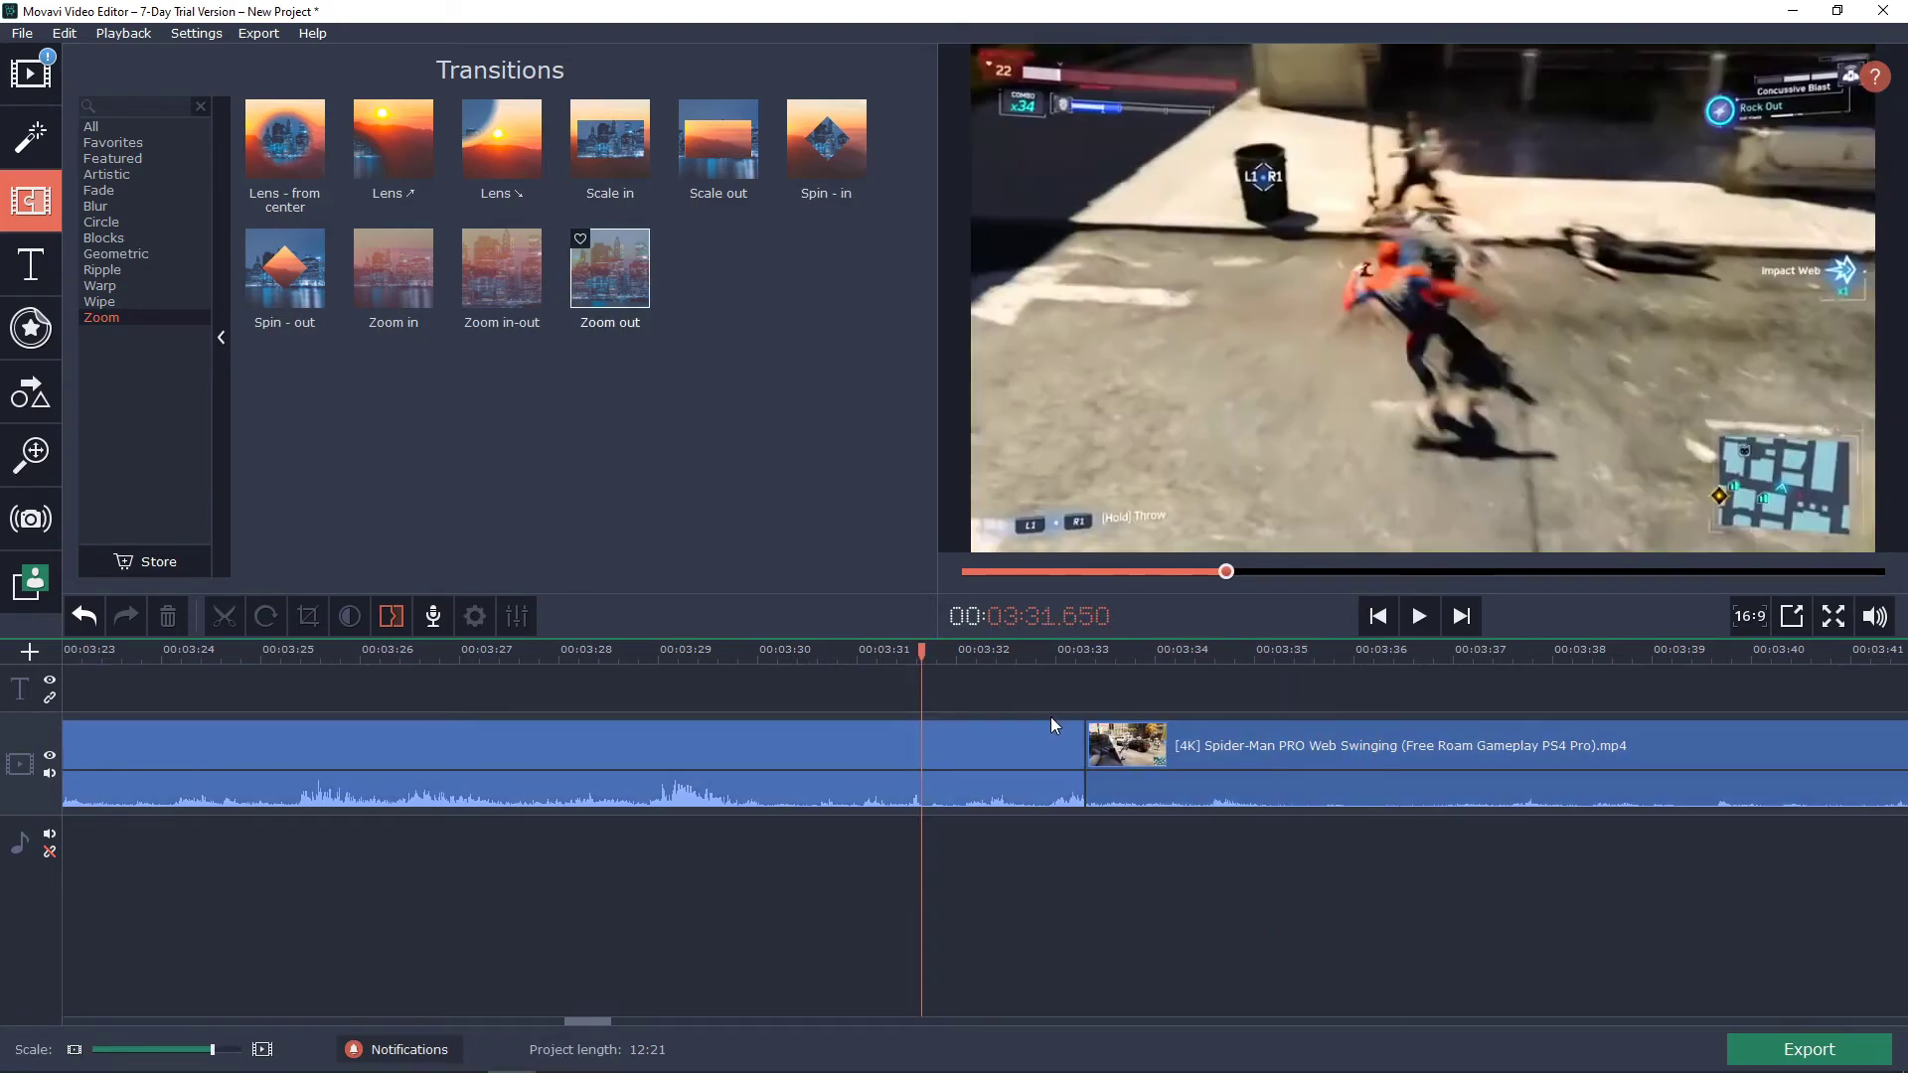
drag(618, 261, 1023, 733)
click(981, 652)
key(space)
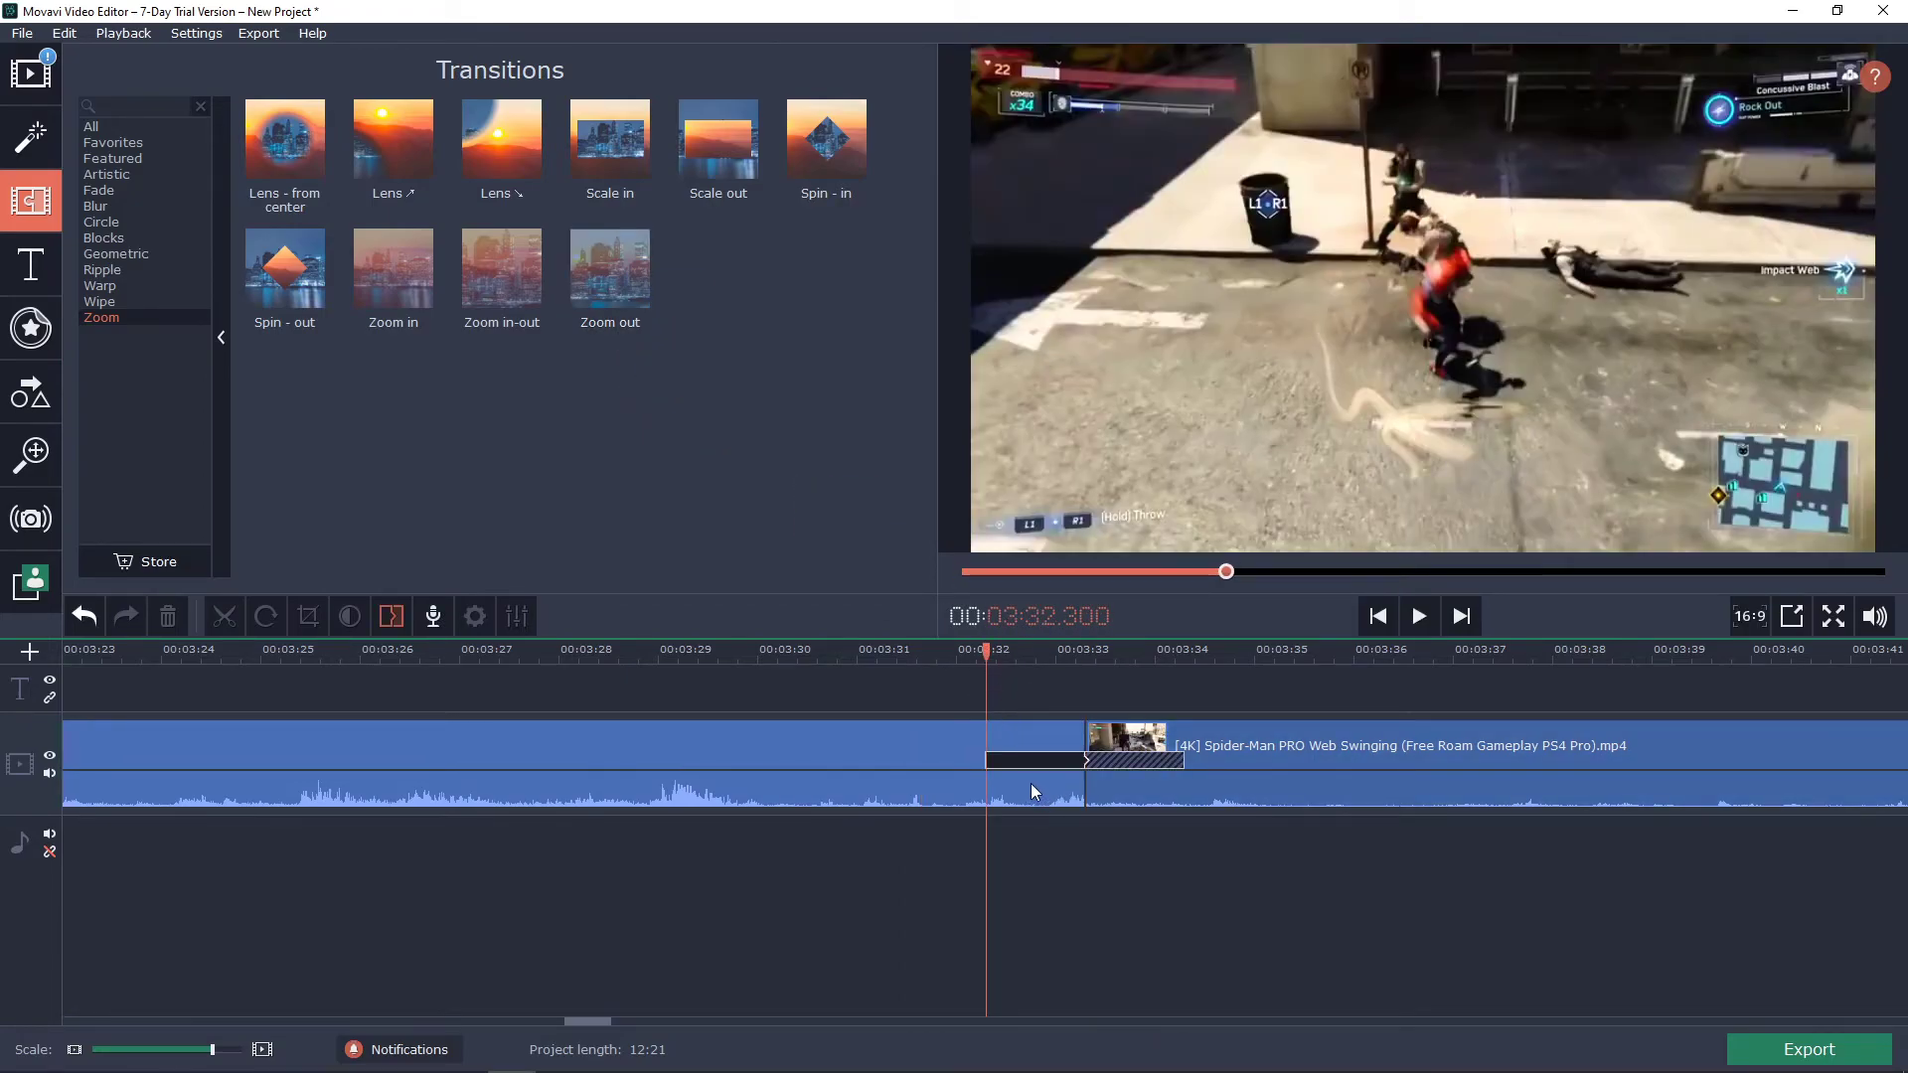
click(876, 652)
key(space)
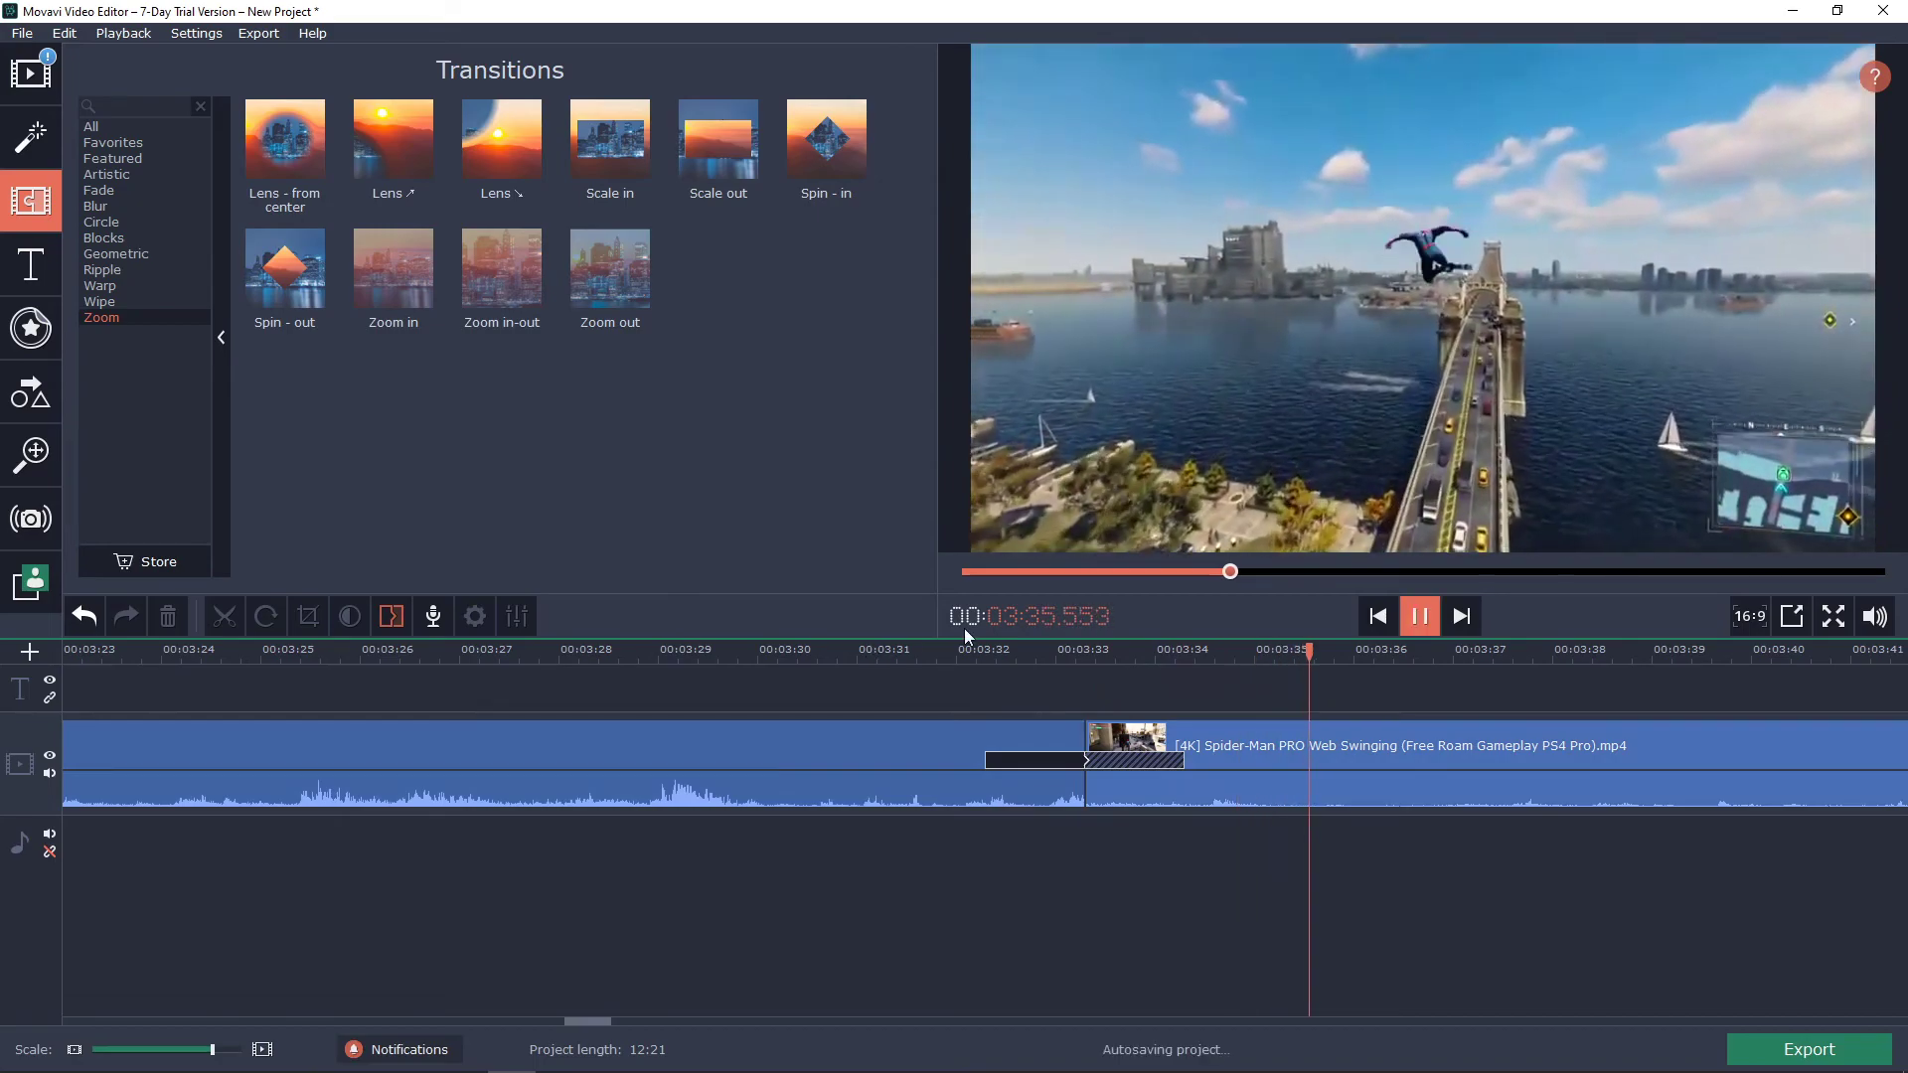
click(1419, 616)
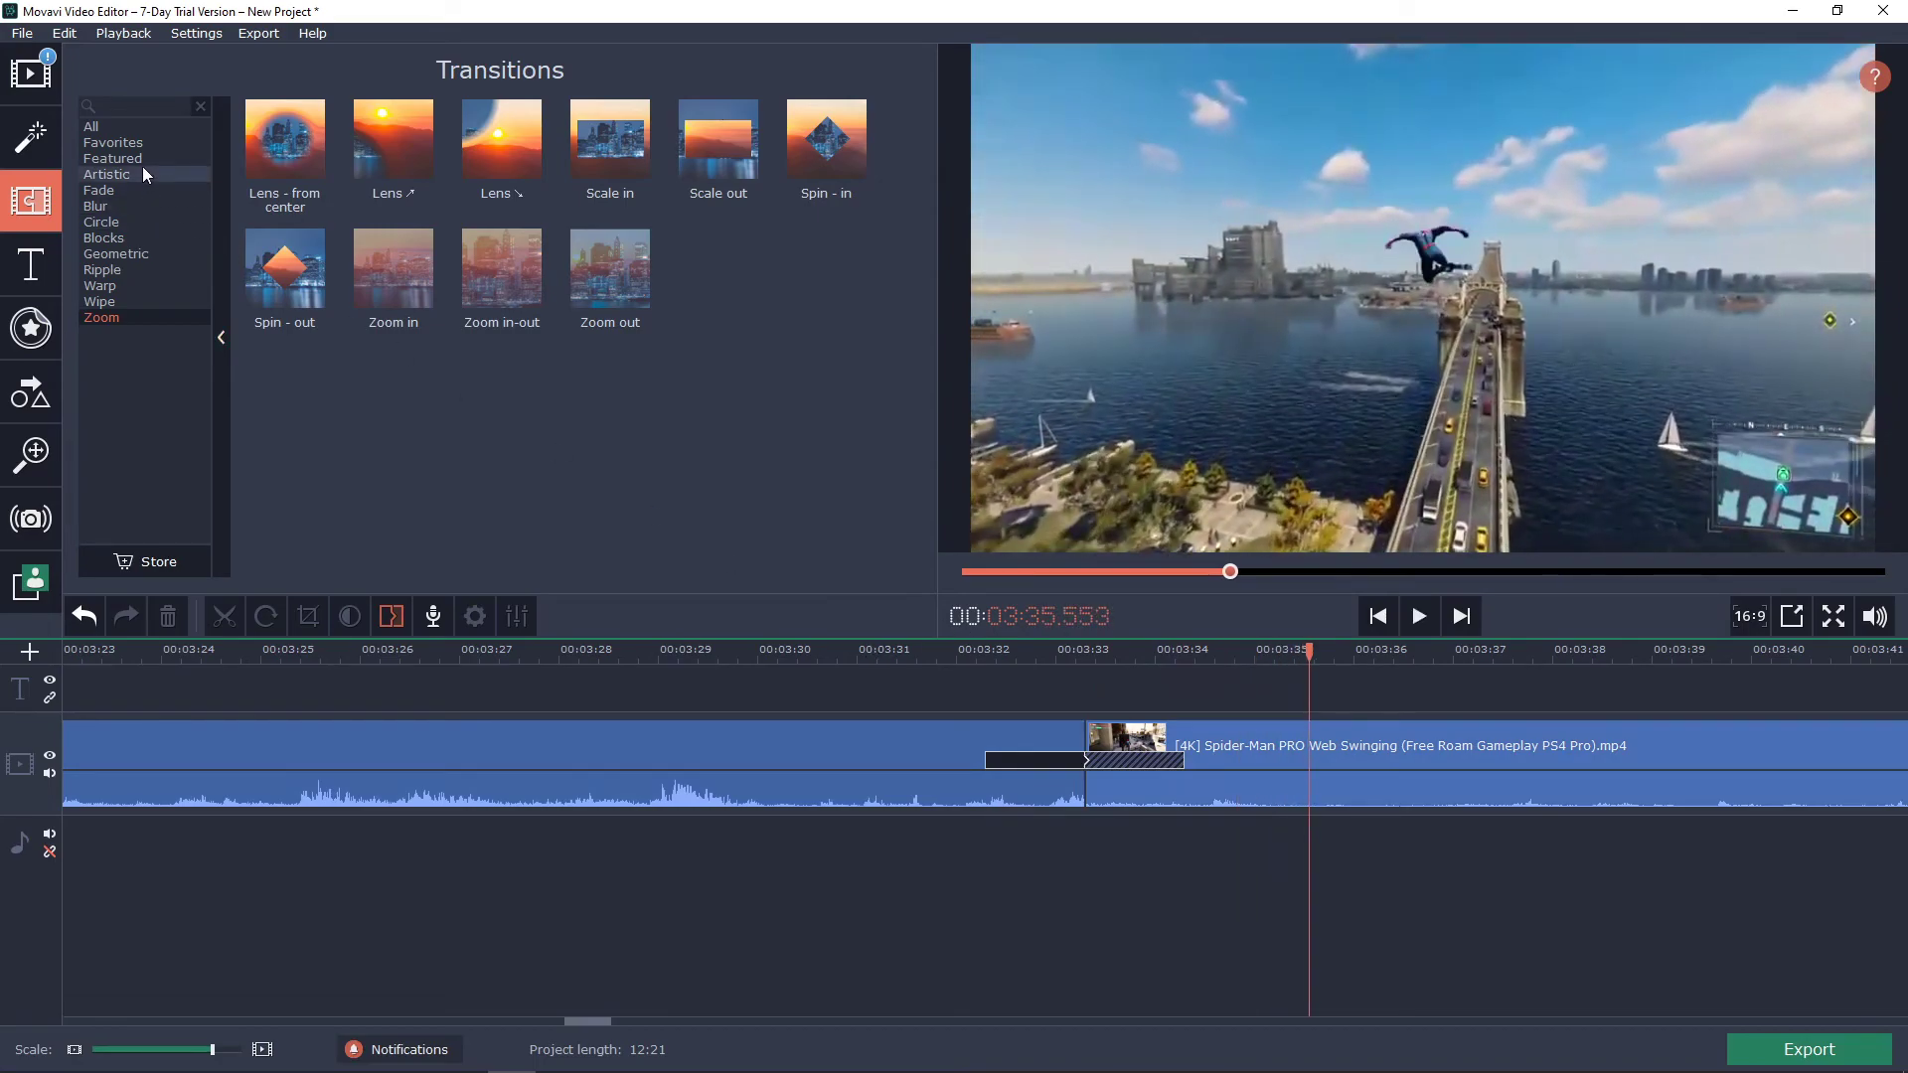